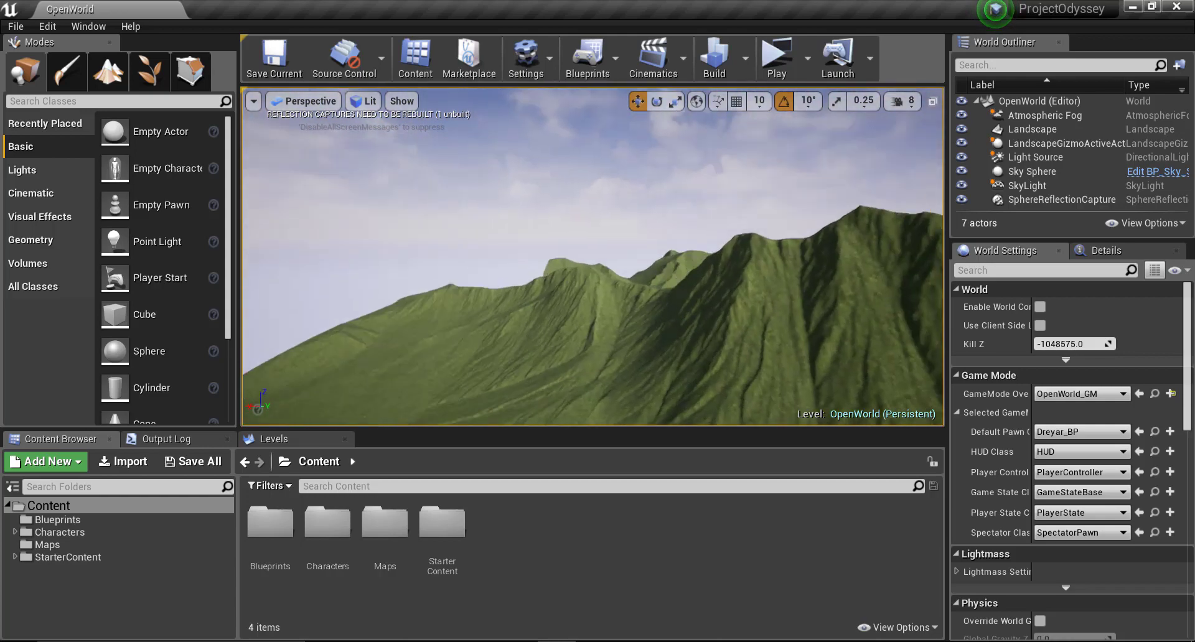
Fly the viewport camera over the landscape and mountain ridges.
right_drag(593, 256, 735, 252)
right_drag(593, 256, 822, 212)
right_drag(560, 187, 797, 349)
right_drag(592, 257, 627, 282)
key(w)
Play-test the level, running and jumping the character across the slopes, then stop.
click(775, 56)
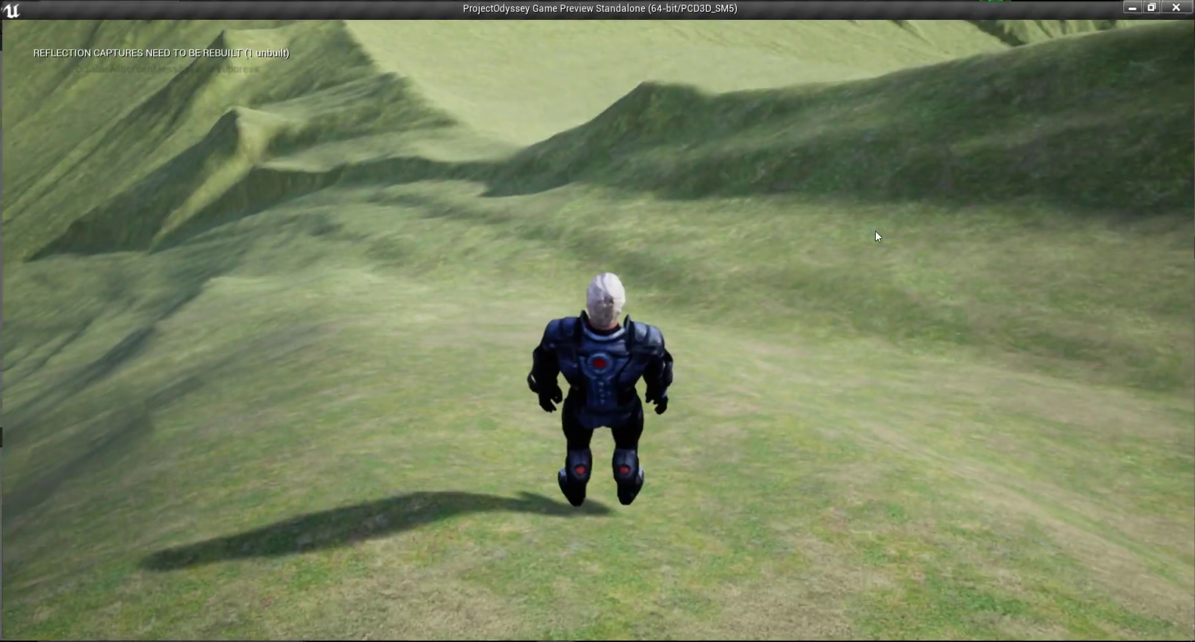
click(876, 232)
key(w)
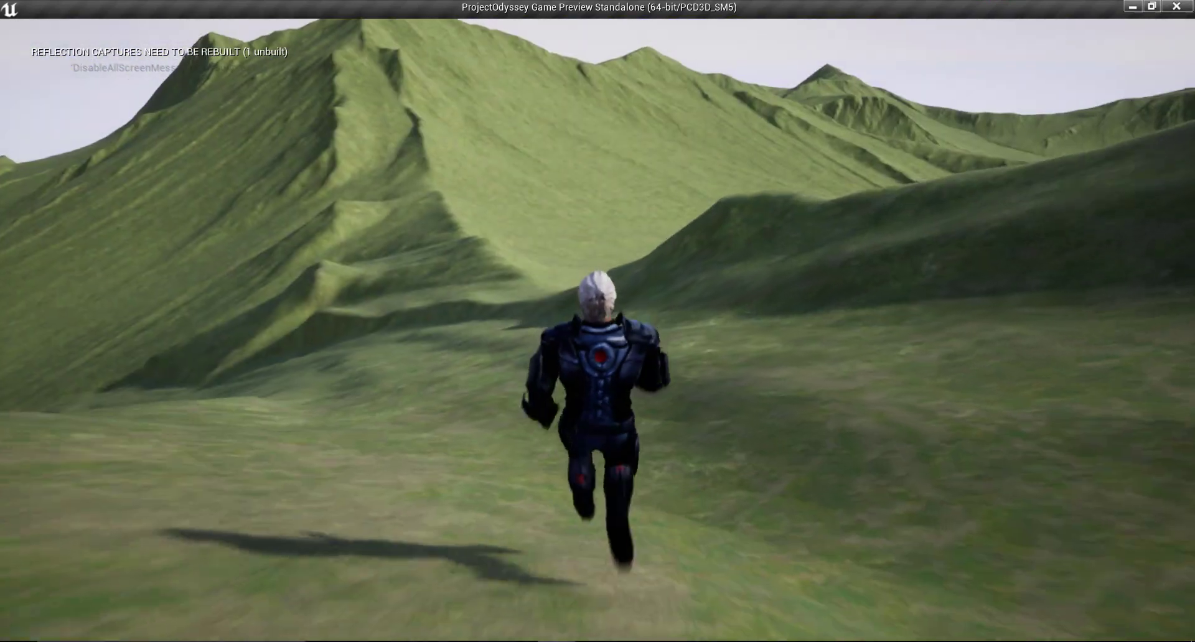
key(space)
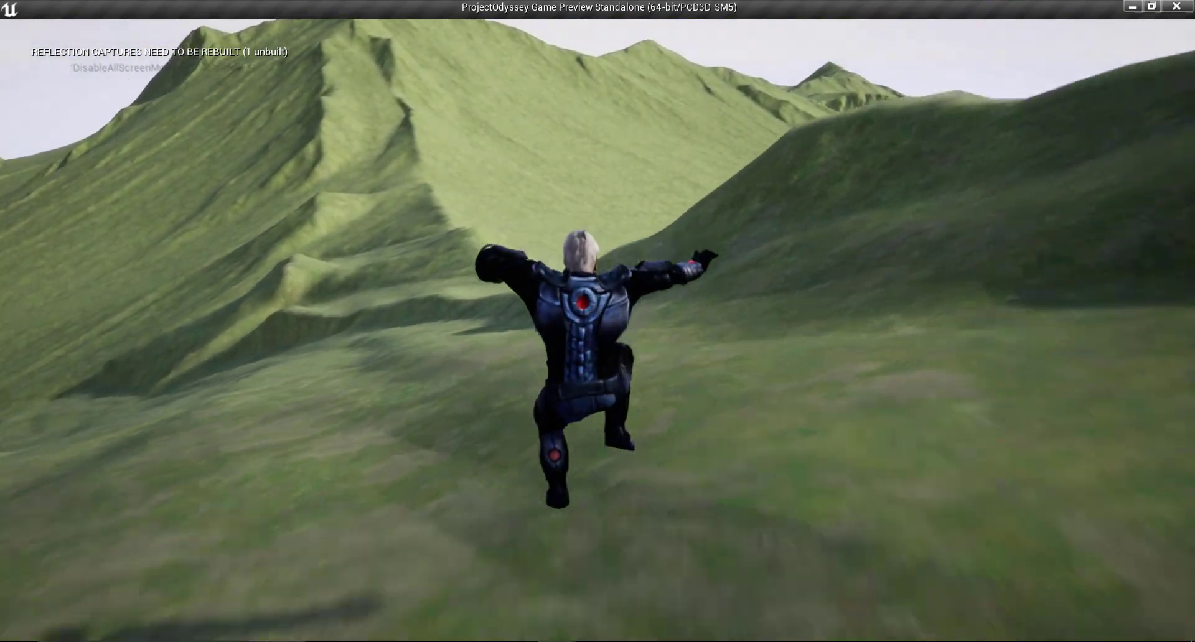
key(space)
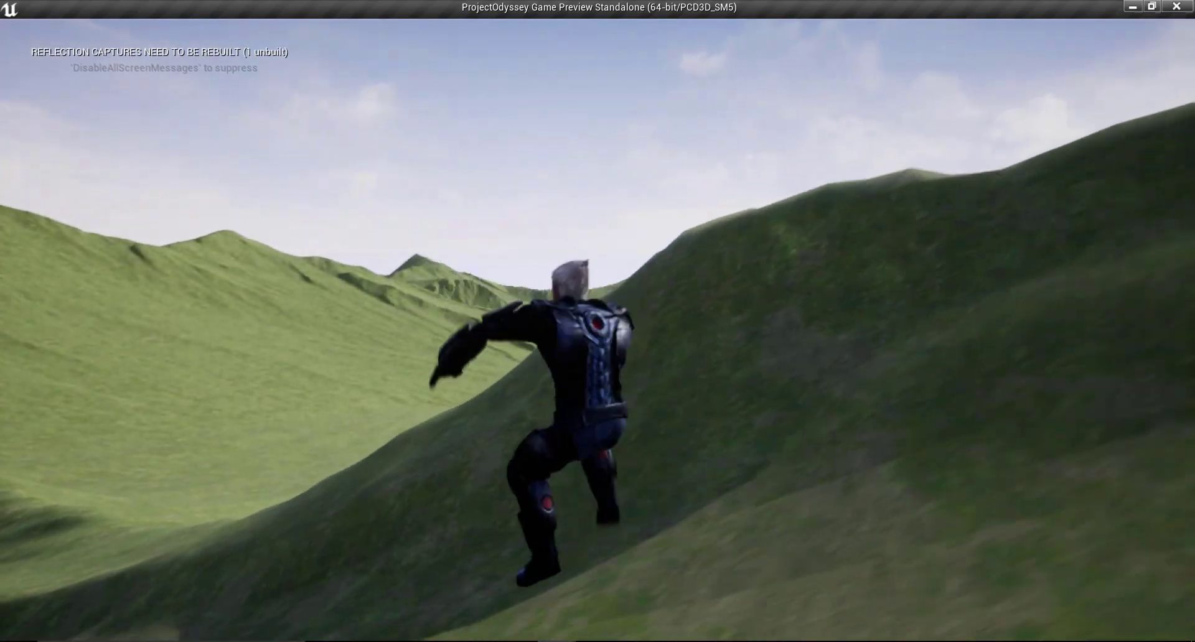
key(space)
key(space)
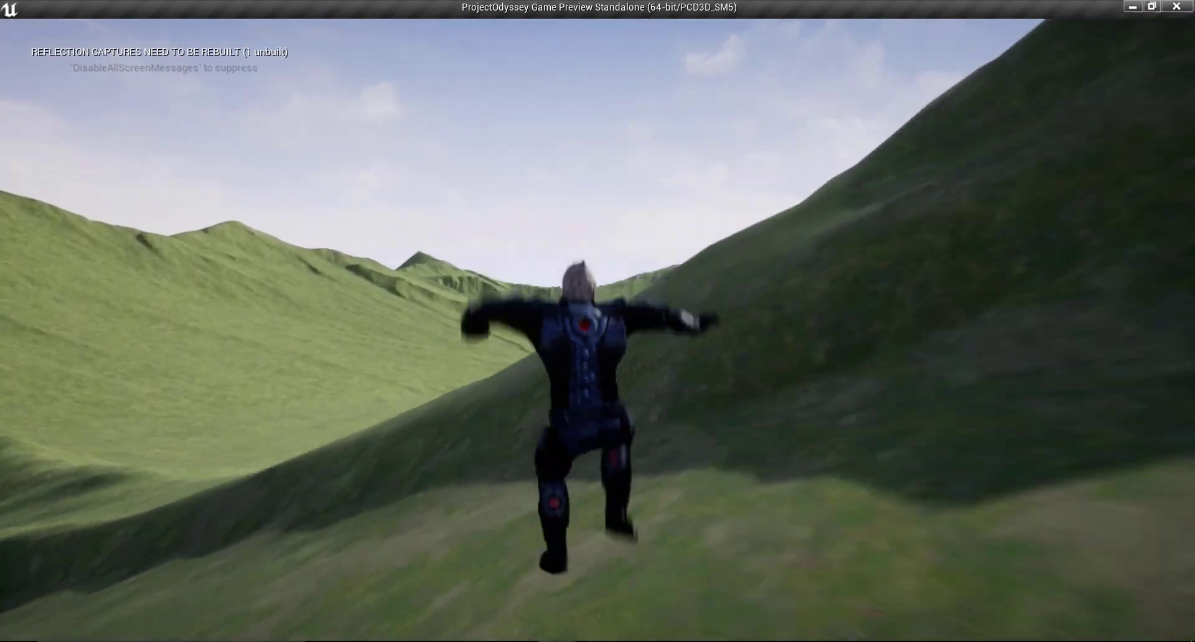
key(a)
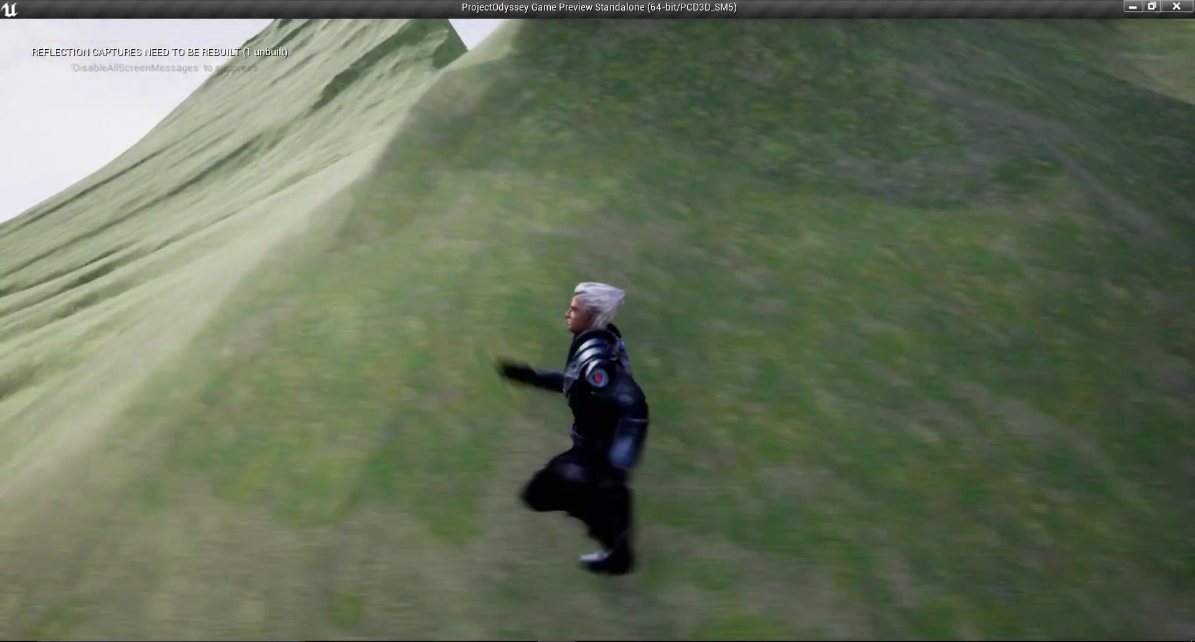
key(space)
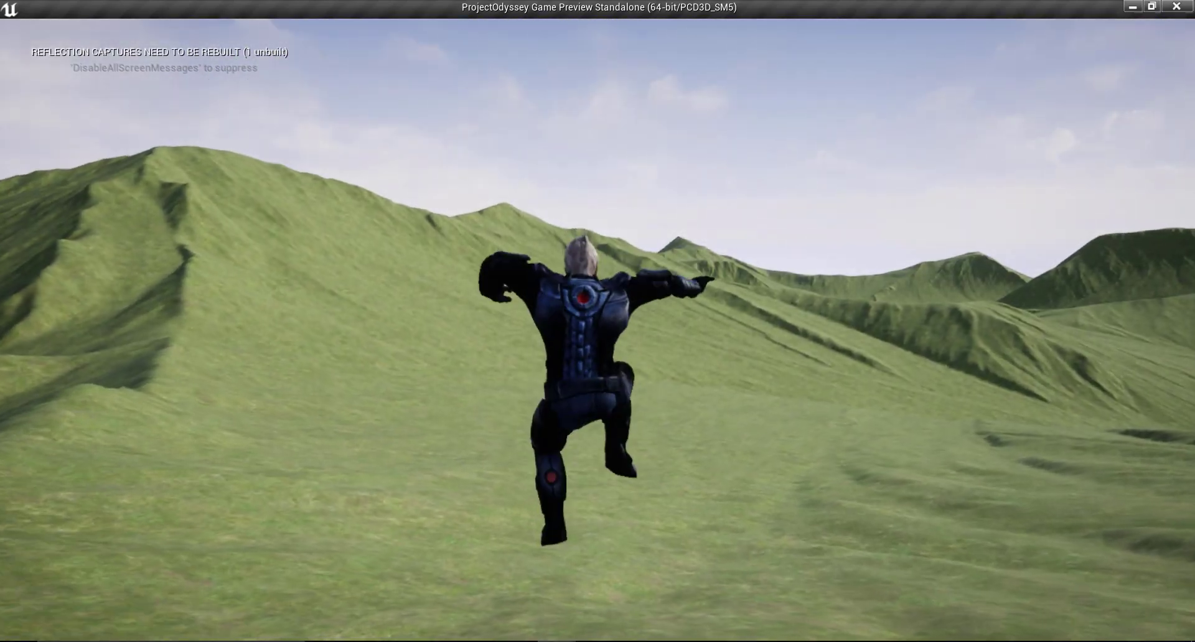
key(space)
key(s)
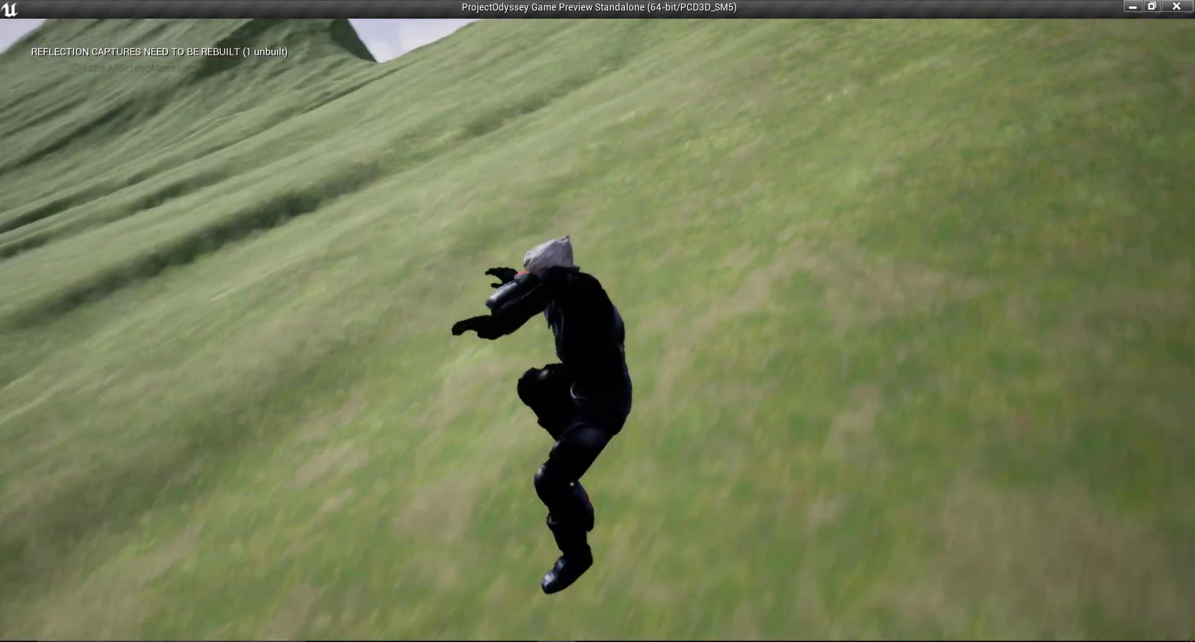
key(space)
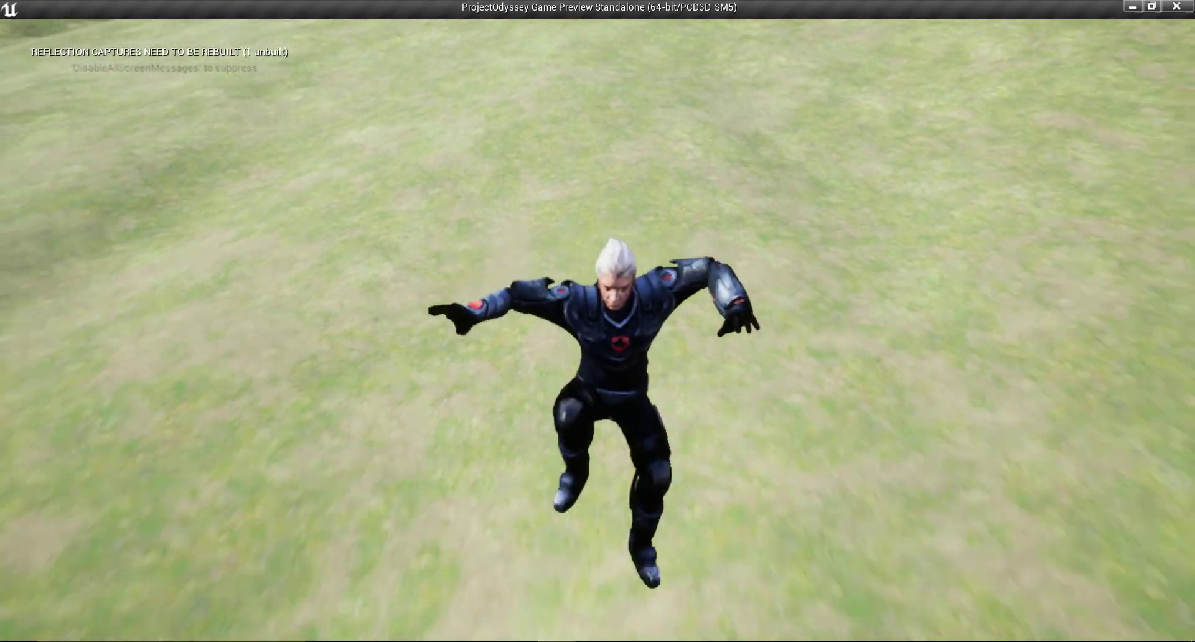
key(space)
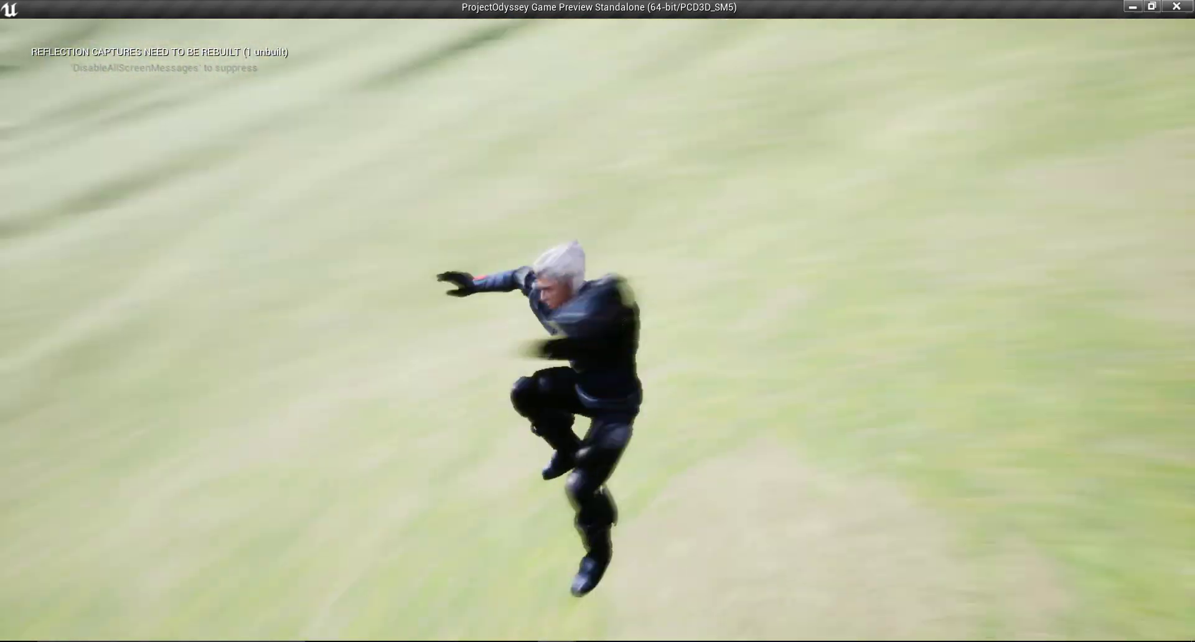
key(a)
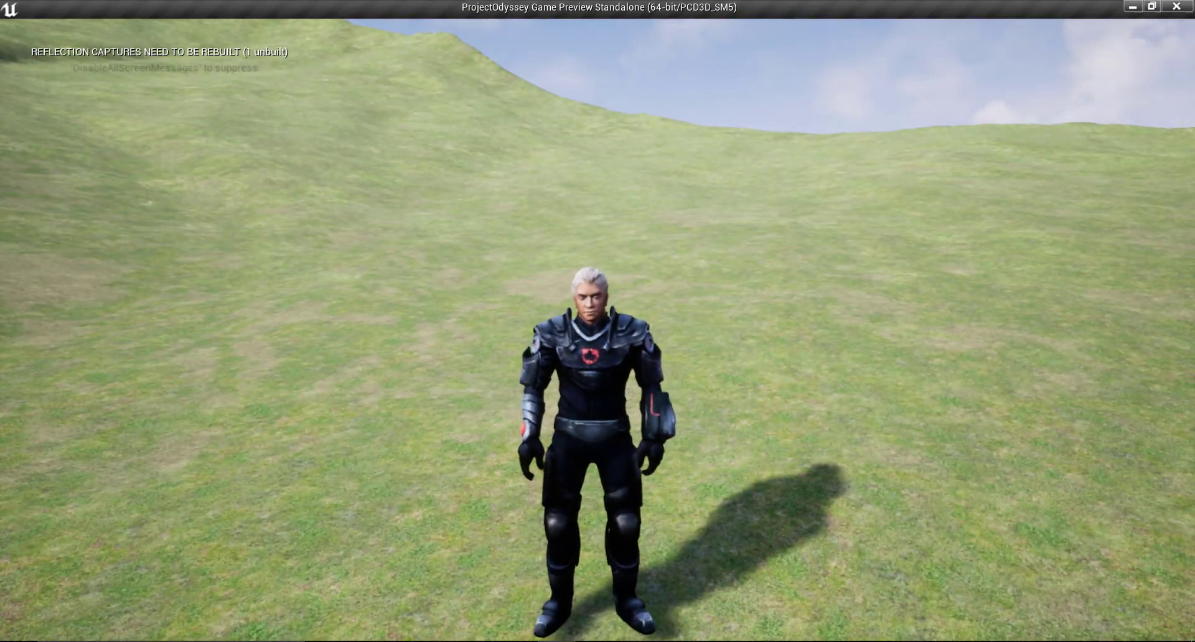
key(Escape)
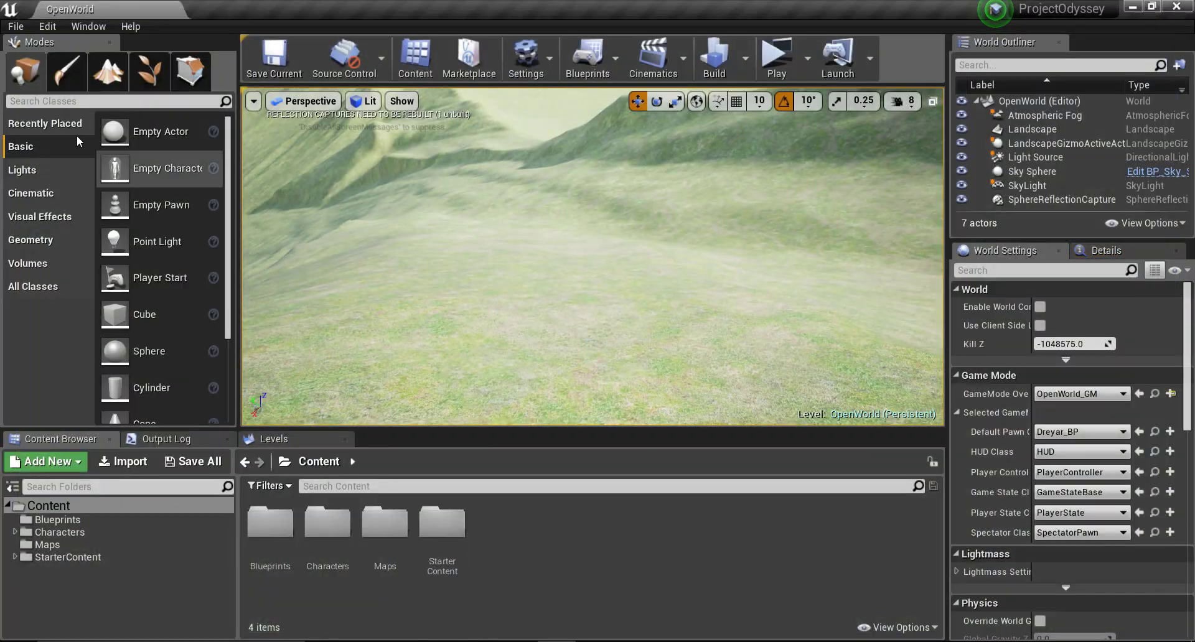
Browse to Characters > Dreyar > Animations and open the Walk asset.
mouse_move(593, 256)
right_down()
mouse_move(629, 270)
mouse_move(598, 262)
mouse_move(728, 255)
mouse_move(593, 256)
right_up()
right_drag(491, 294, 491, 293)
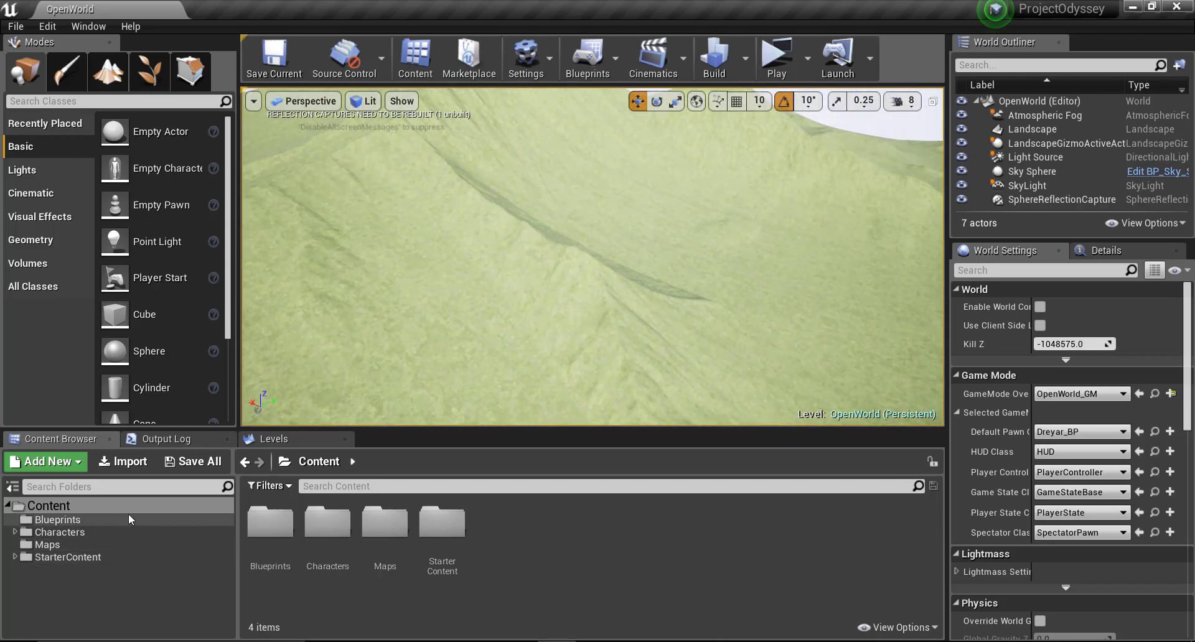
click(153, 533)
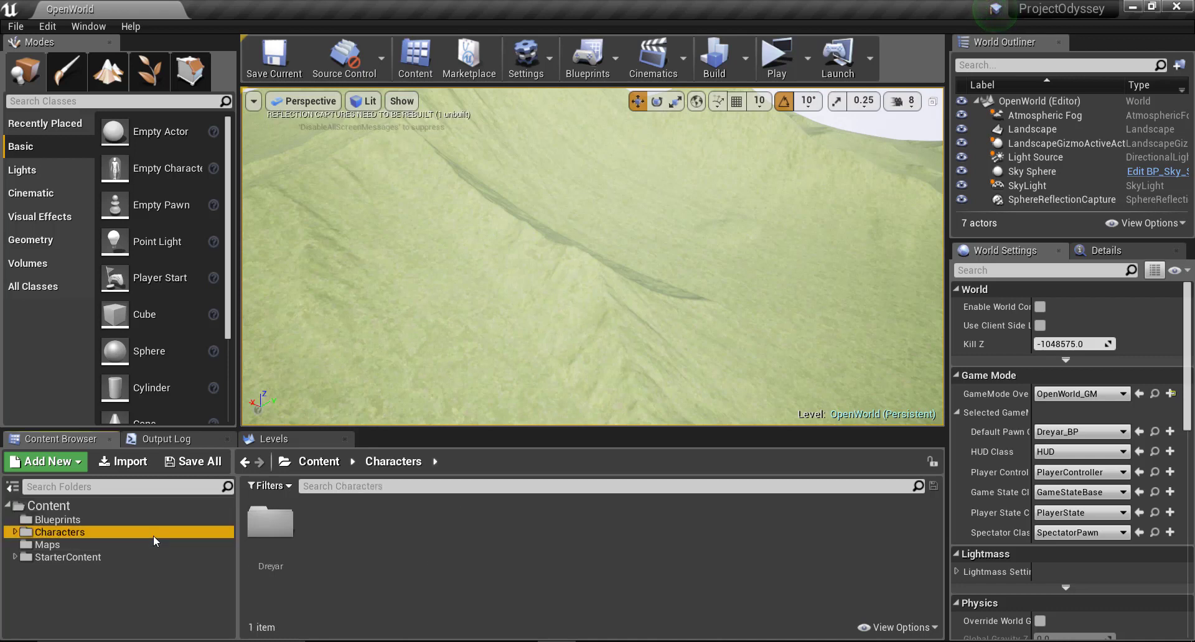
double_click(261, 555)
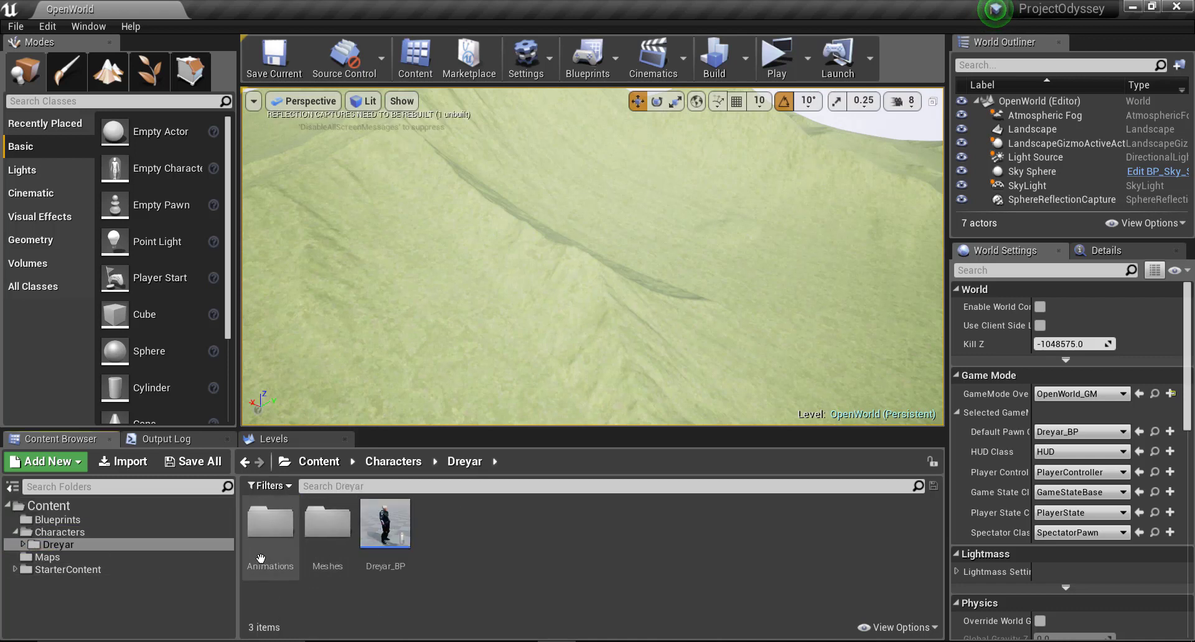
double_click(270, 521)
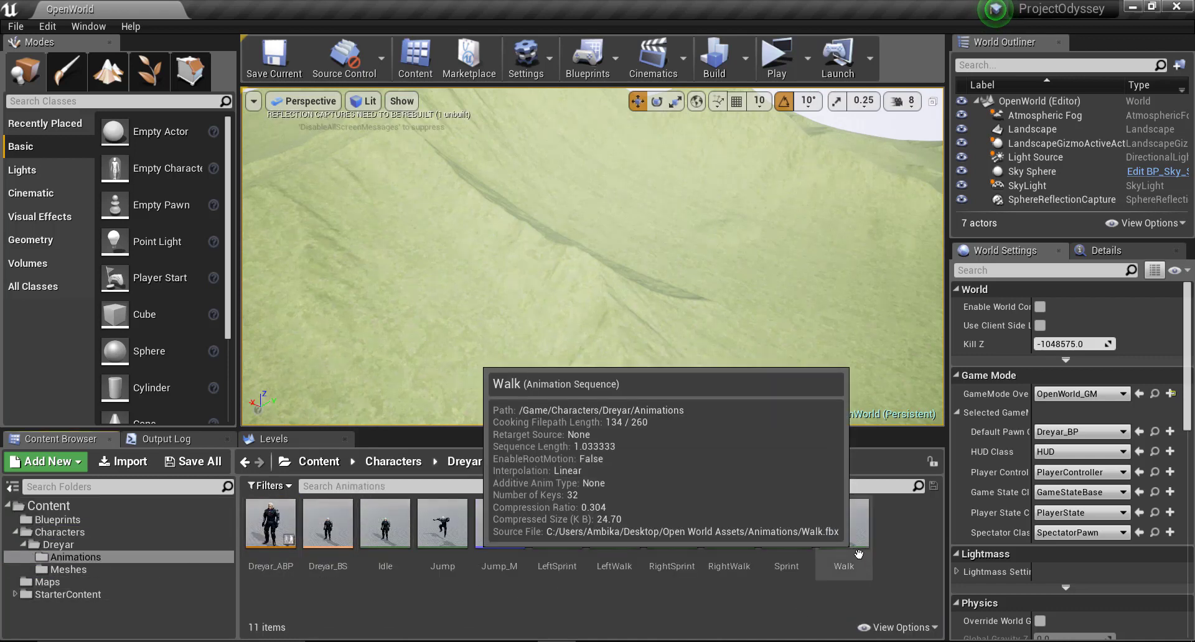
double_click(861, 555)
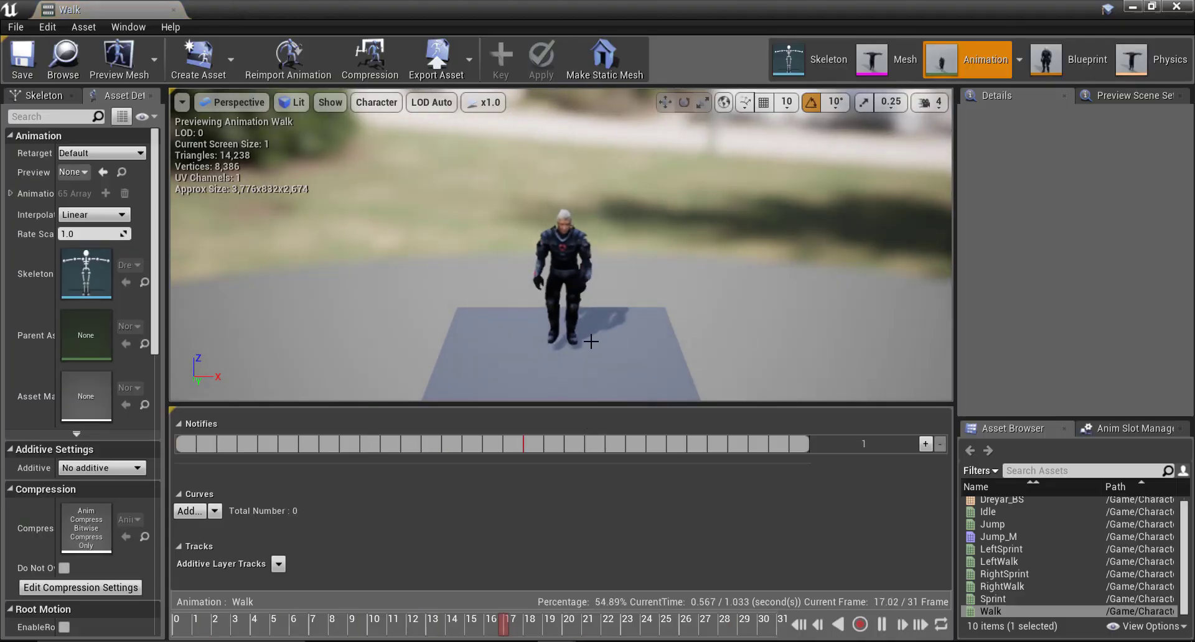
Frame the character in the preview and scrub the Walk timeline to the foot landing near frame 9.
right_drag(647, 343, 563, 346)
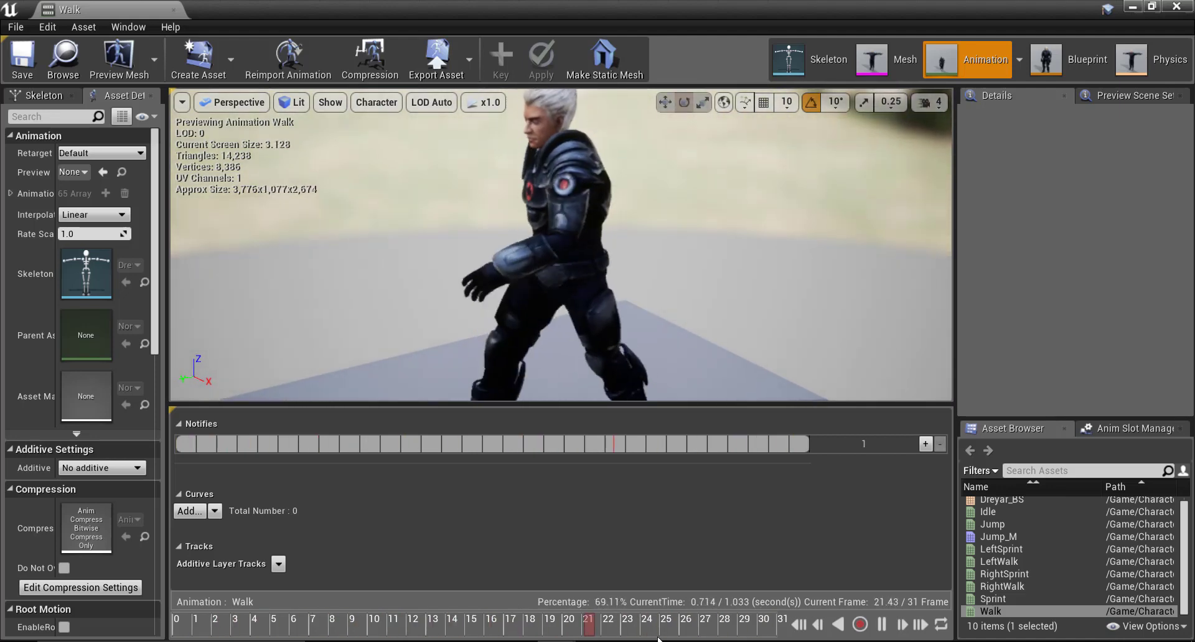
mouse_move(541, 266)
right_down()
mouse_move(560, 311)
mouse_move(561, 268)
right_up()
key(w)
drag(514, 621, 4, 634)
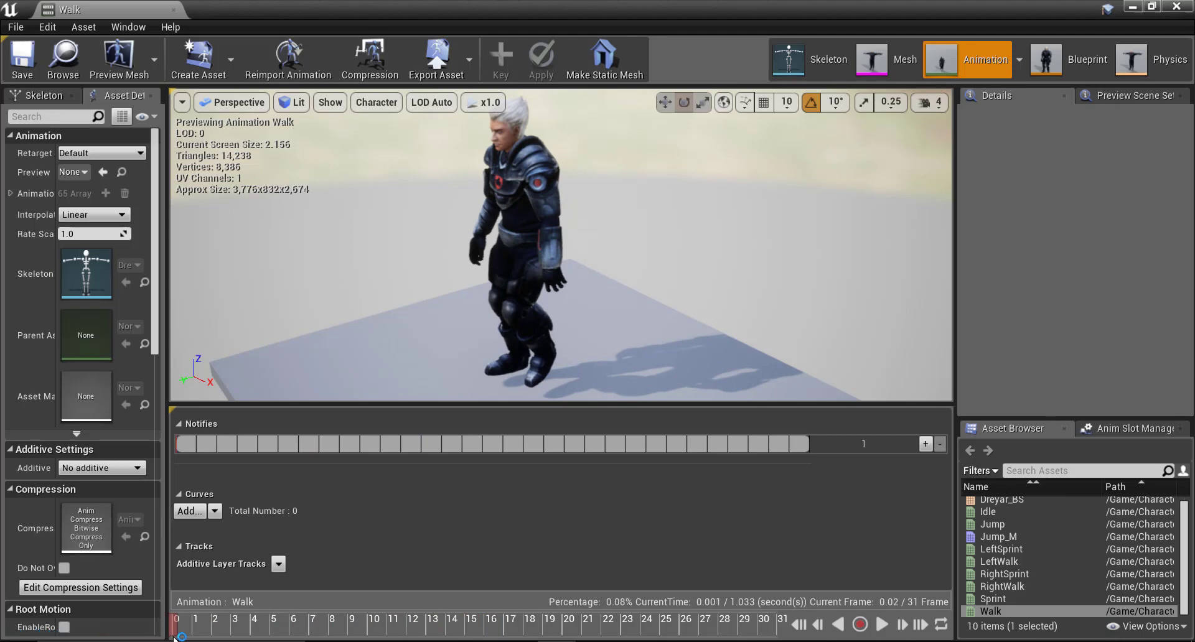
drag(207, 630, 238, 618)
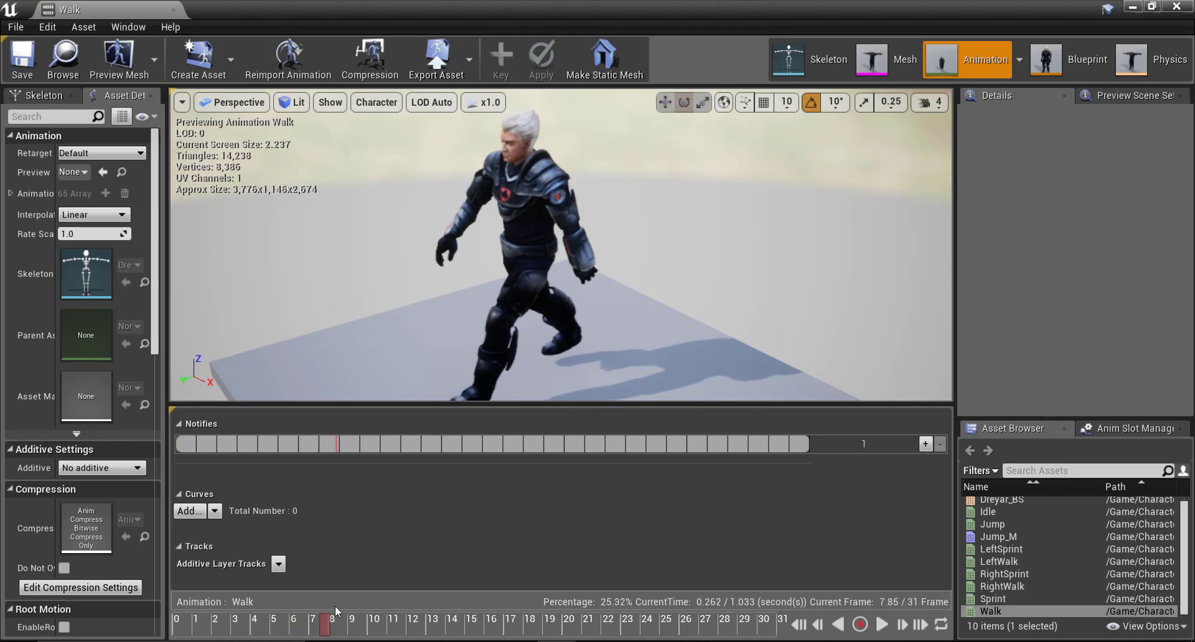
drag(335, 607, 372, 607)
right_drag(495, 365, 490, 387)
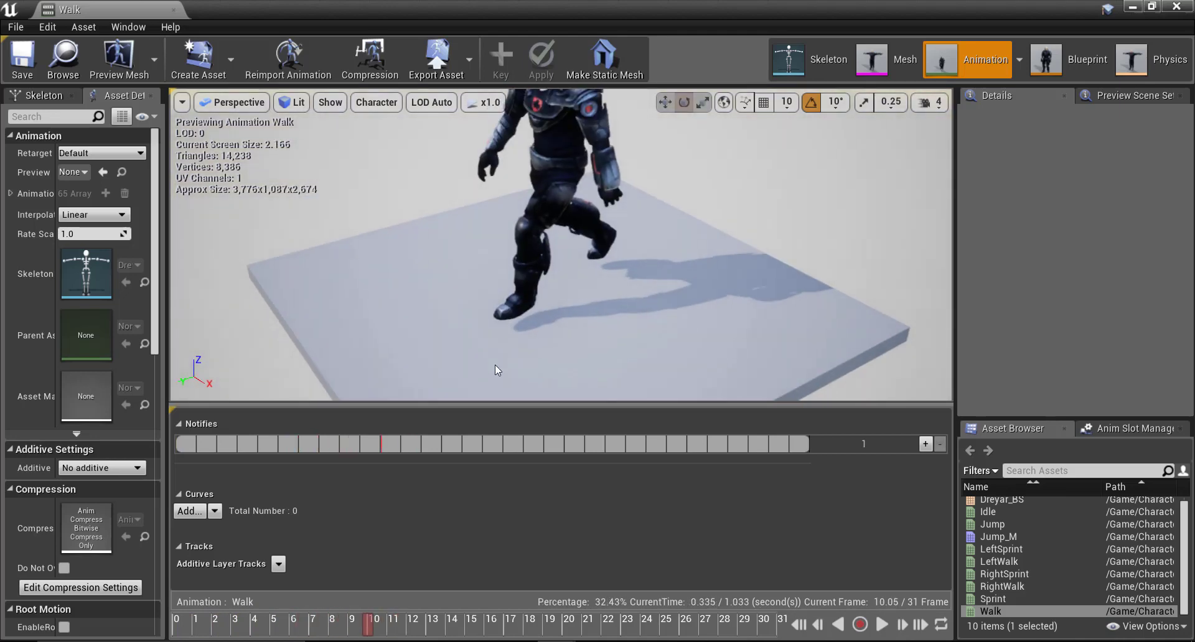
drag(368, 623, 356, 603)
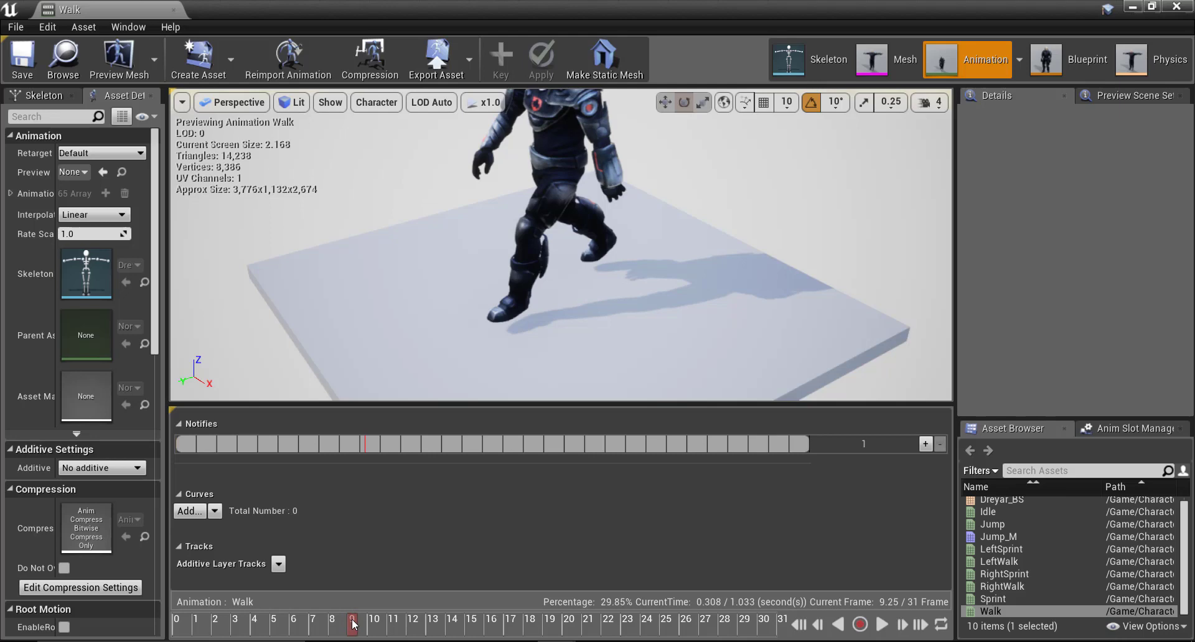
Add a new notify named Footstep_L on the Notifies track at frame 9.
right_click(365, 445)
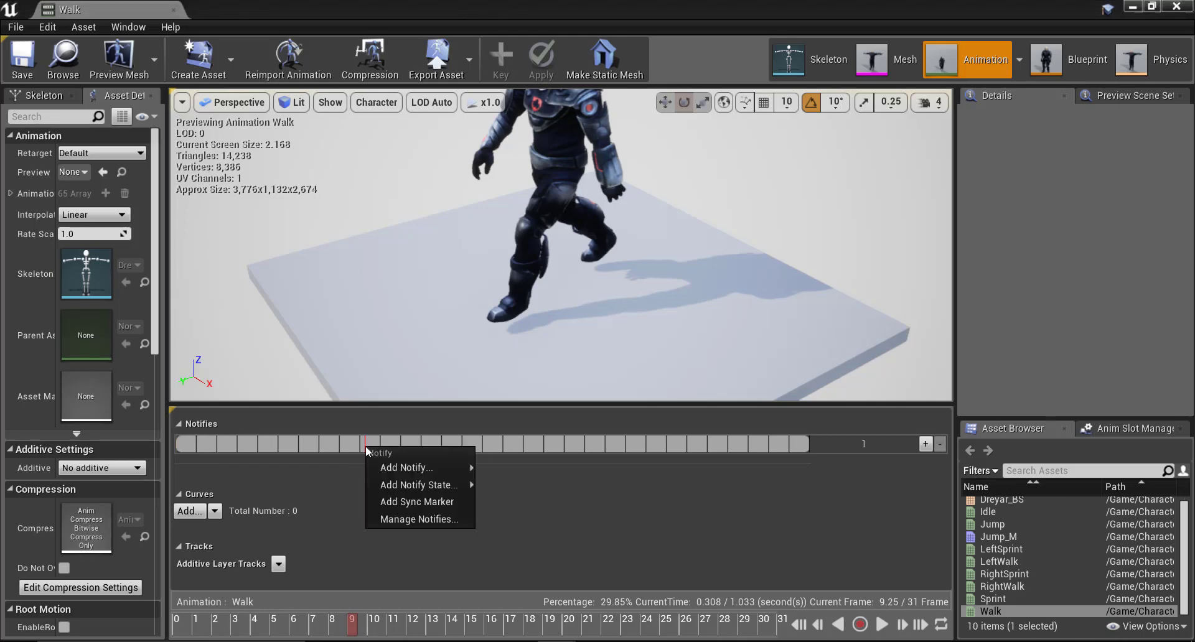
mouse_move(423, 467)
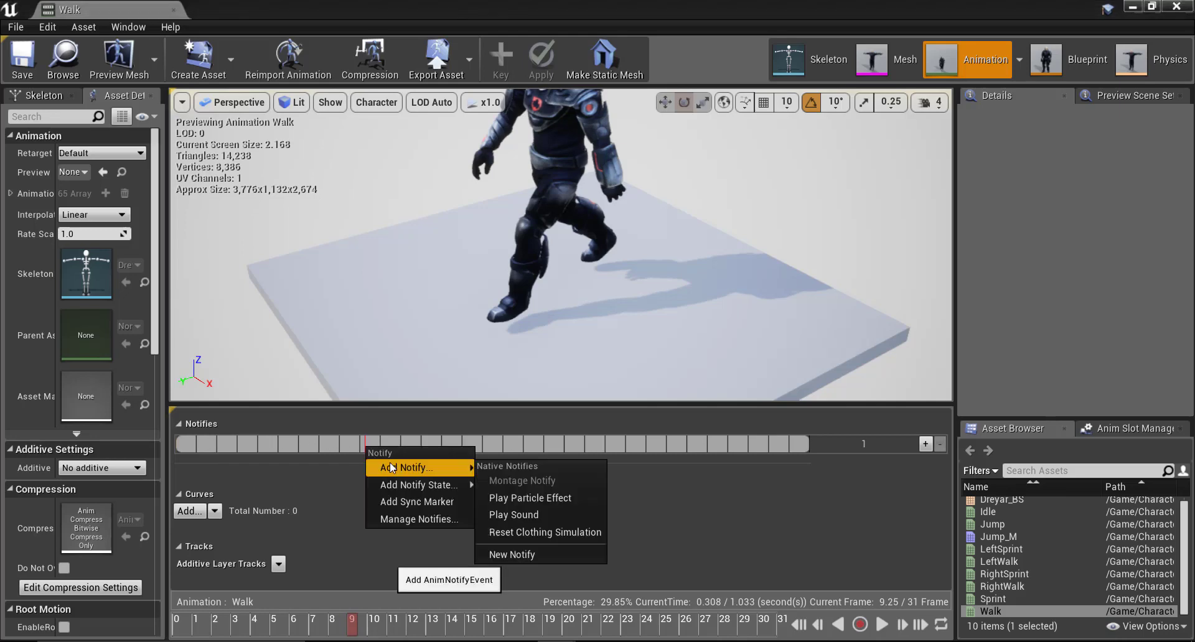
click(572, 556)
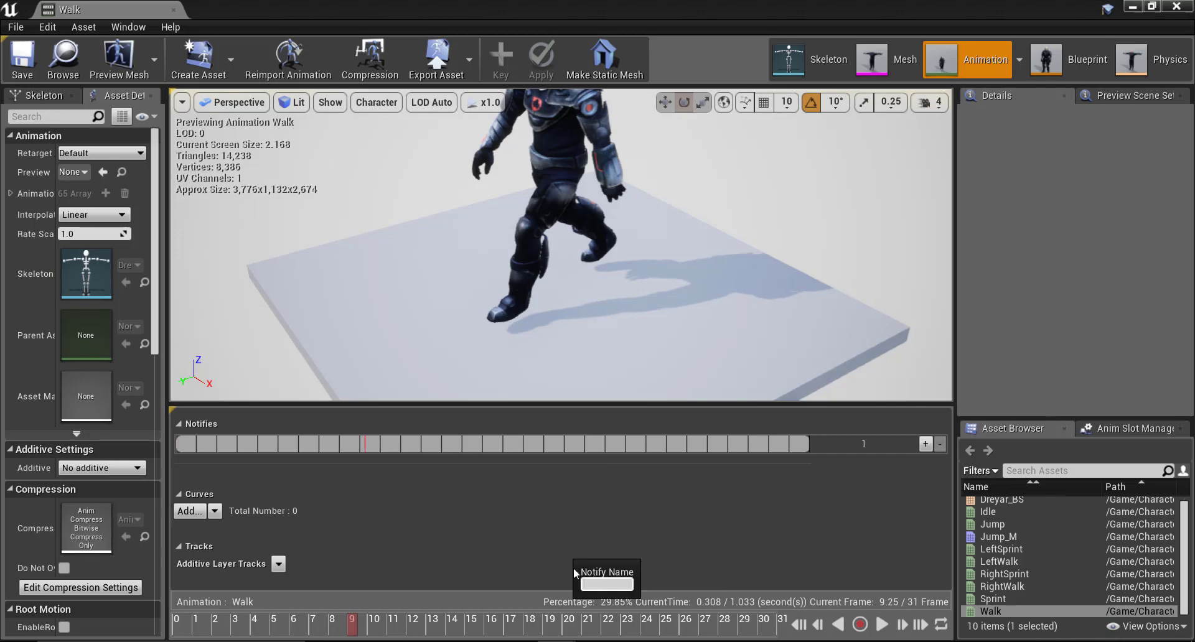
right_drag(730, 211, 516, 215)
drag(523, 258, 477, 254)
right_click(366, 451)
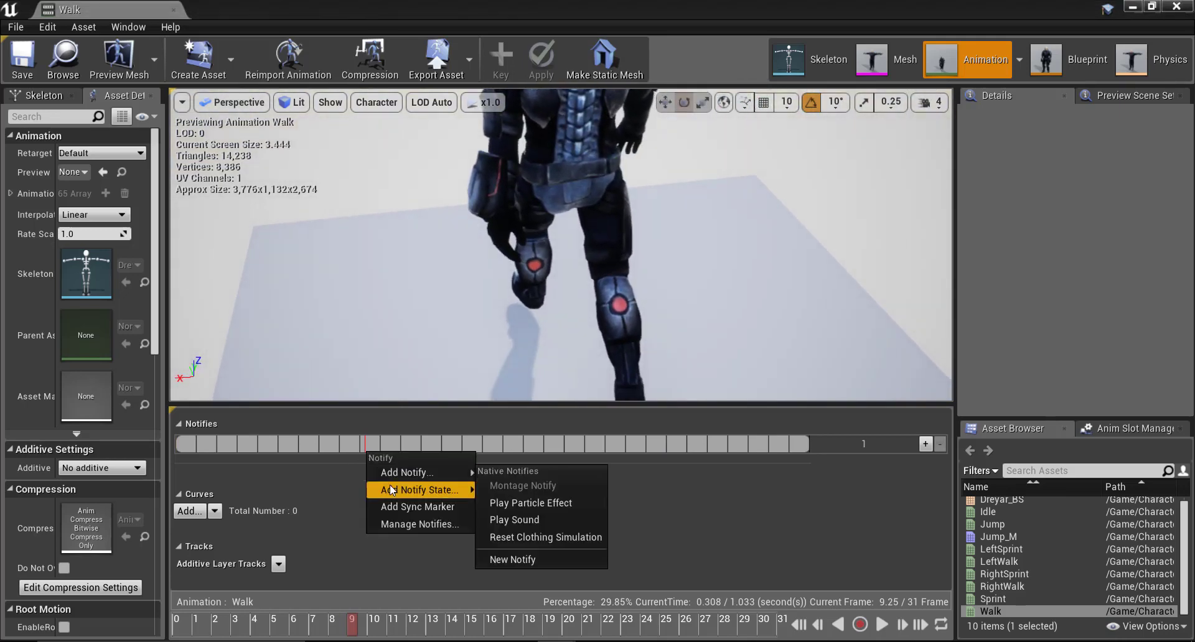
mouse_move(405, 475)
click(548, 556)
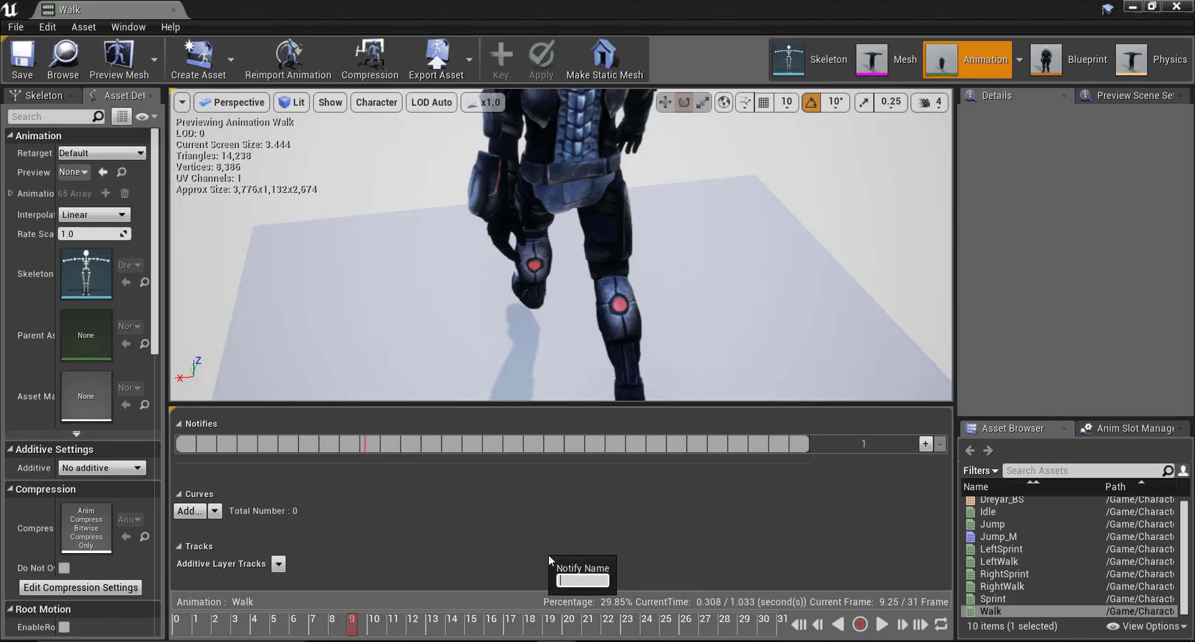
text(f)
key(BackSpace)
text(Footstep_L)
key(Return)
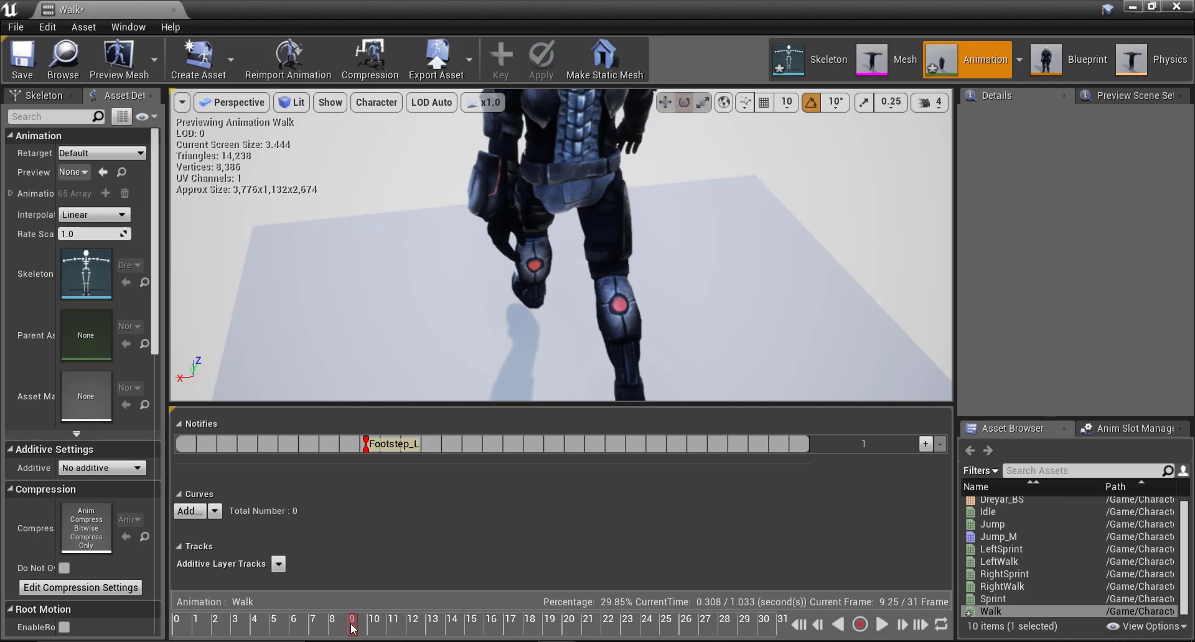
Scrub ahead to about frame 27 for the next footfall.
drag(352, 629, 621, 636)
right_drag(670, 261, 625, 262)
drag(627, 630, 671, 630)
Create a new notify named Footstep_R on the Notifies track at frame 26.
right_click(671, 630)
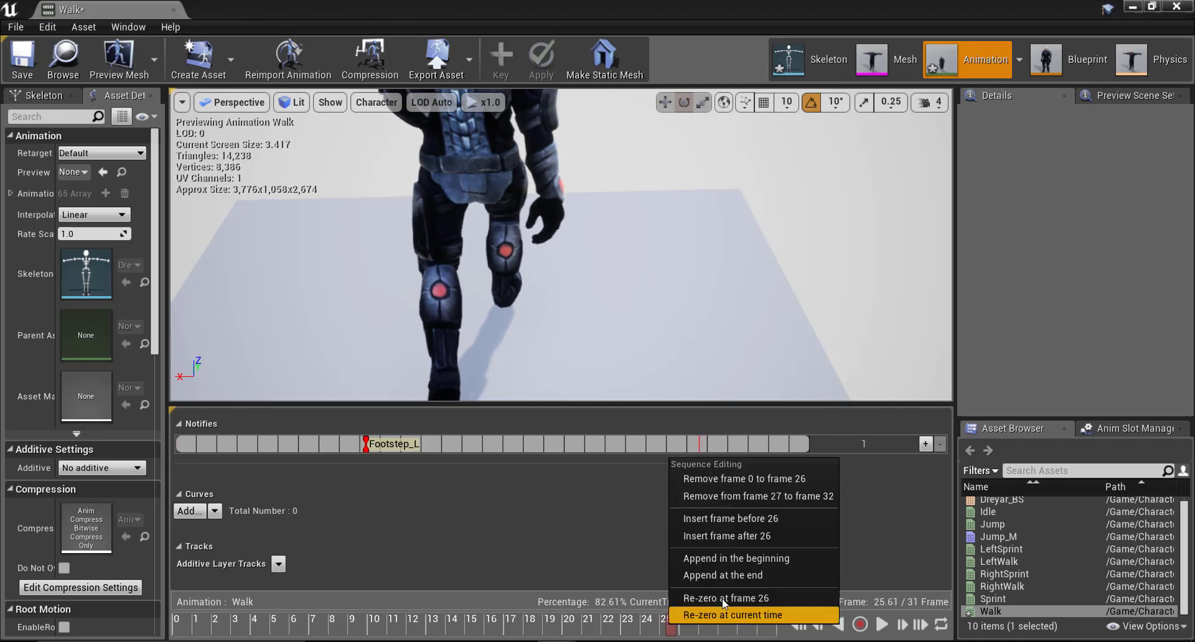
click(625, 532)
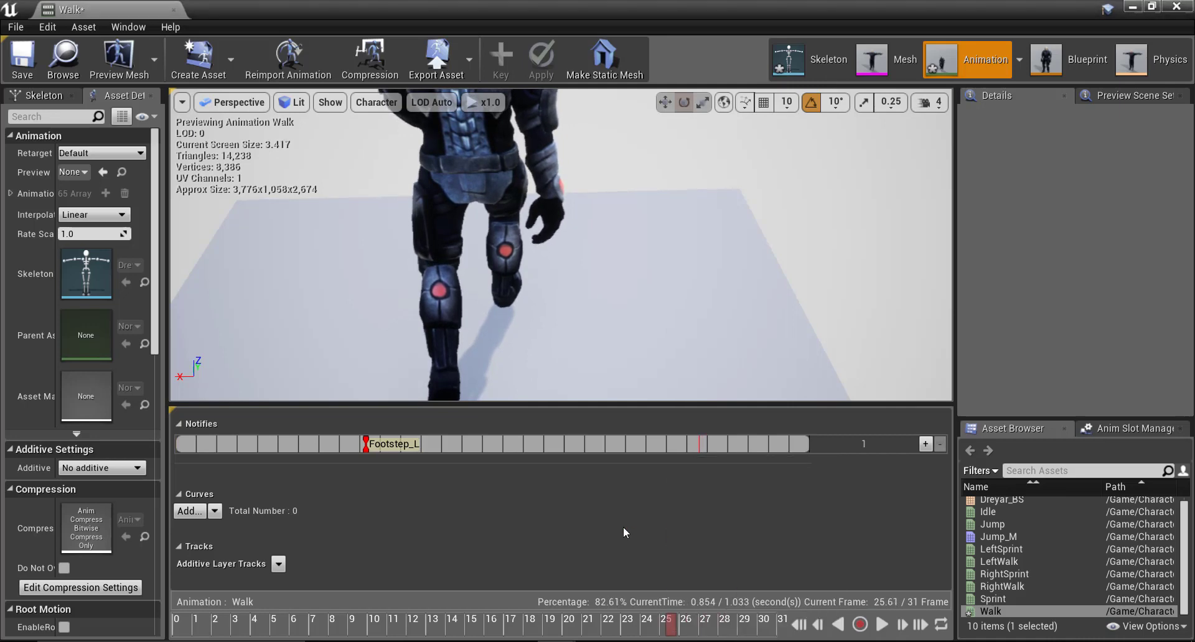
right_click(700, 444)
mouse_move(741, 466)
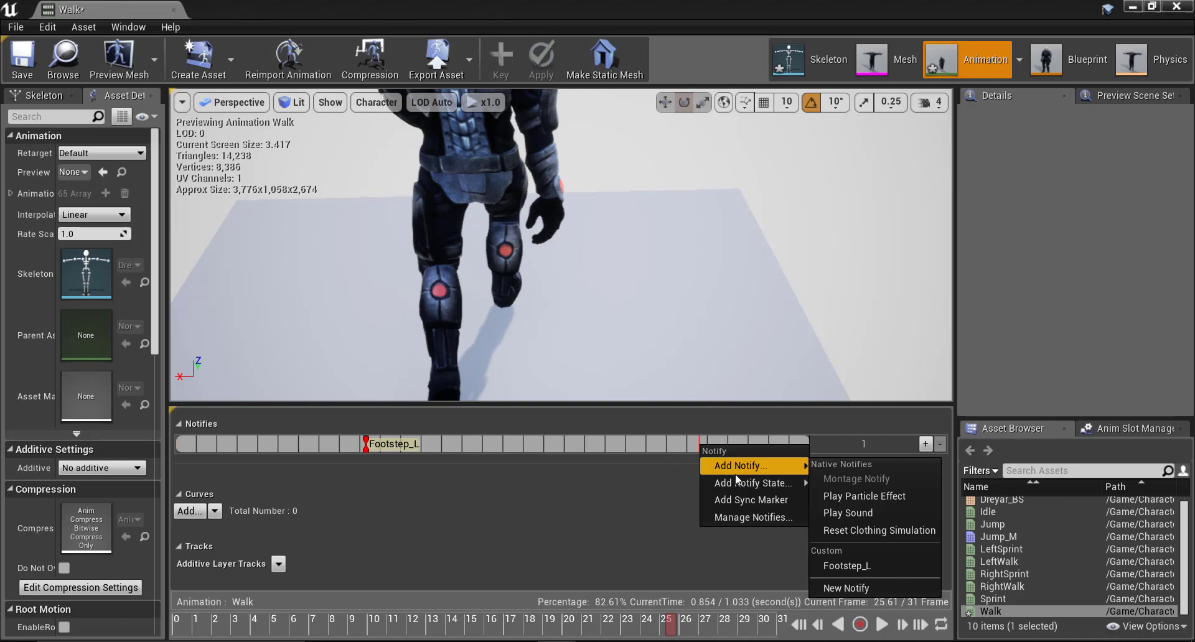
click(873, 585)
text(R)
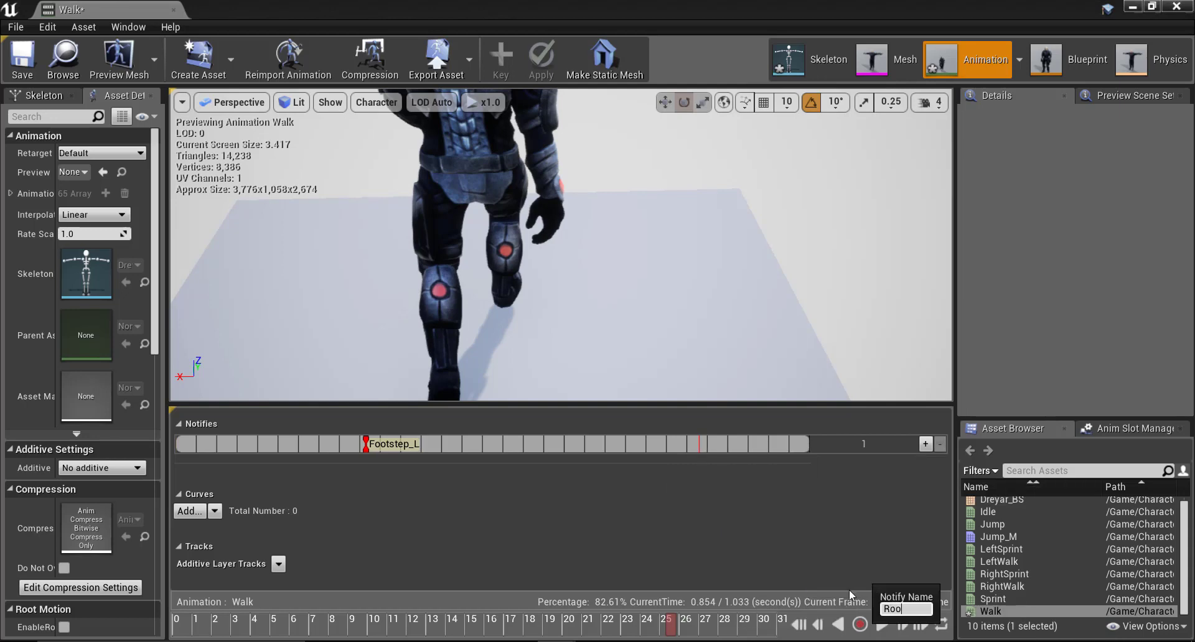
key(BackSpace)
text(Footstep_R)
key(Return)
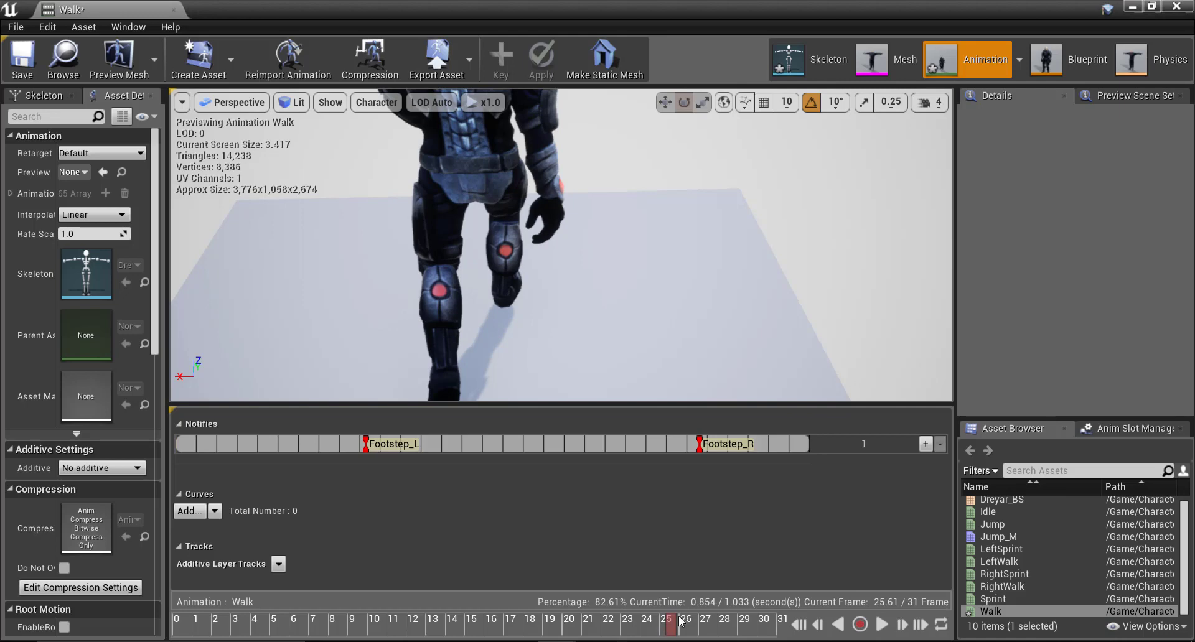
Scrub through the Walk animation and orbit the preview to check the steps.
mouse_move(696, 627)
mouse_down()
mouse_move(171, 630)
mouse_move(835, 630)
mouse_move(529, 623)
mouse_move(2, 582)
mouse_up()
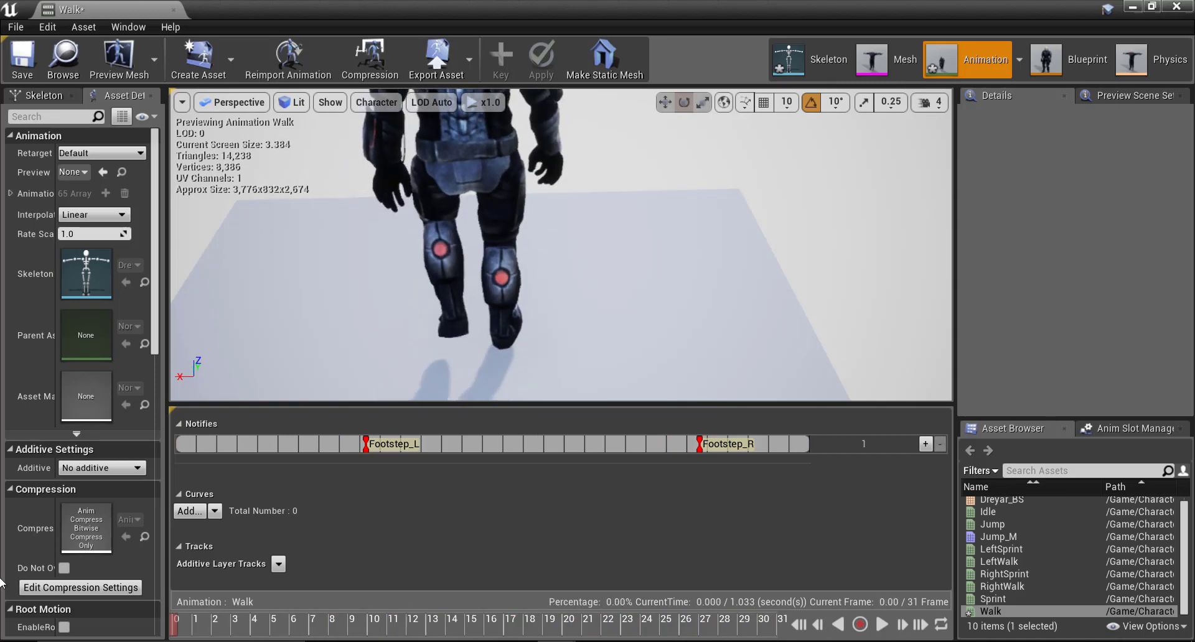
drag(533, 272, 629, 274)
right_drag(560, 245, 702, 274)
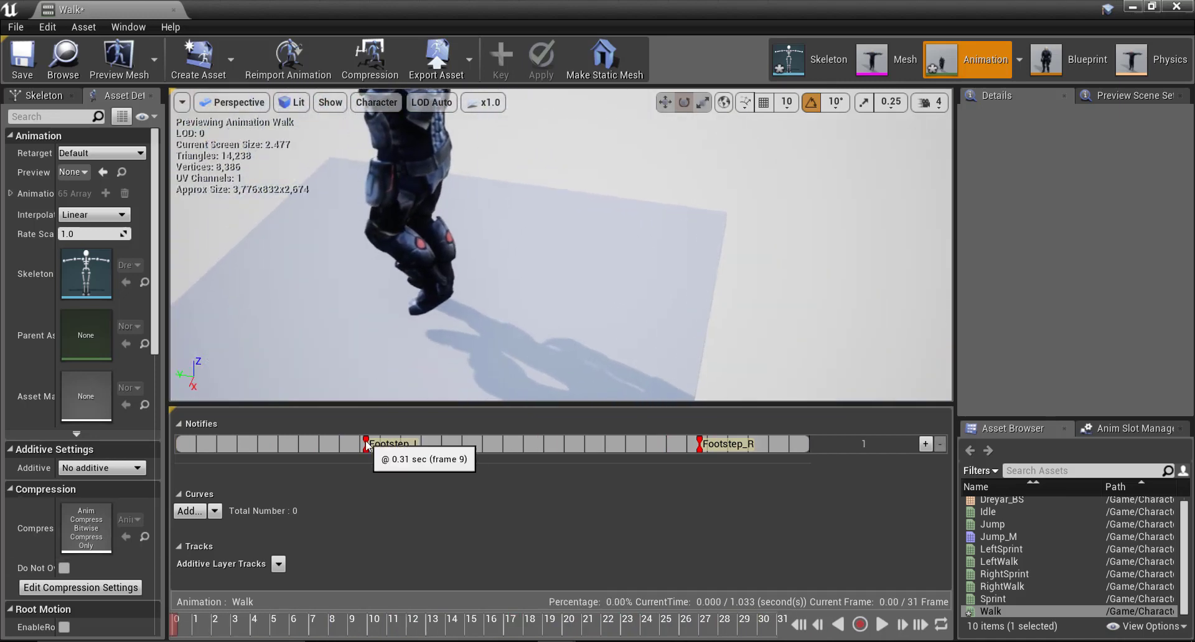
Open and dismiss the notify context menus without adding anything.
right_click(367, 444)
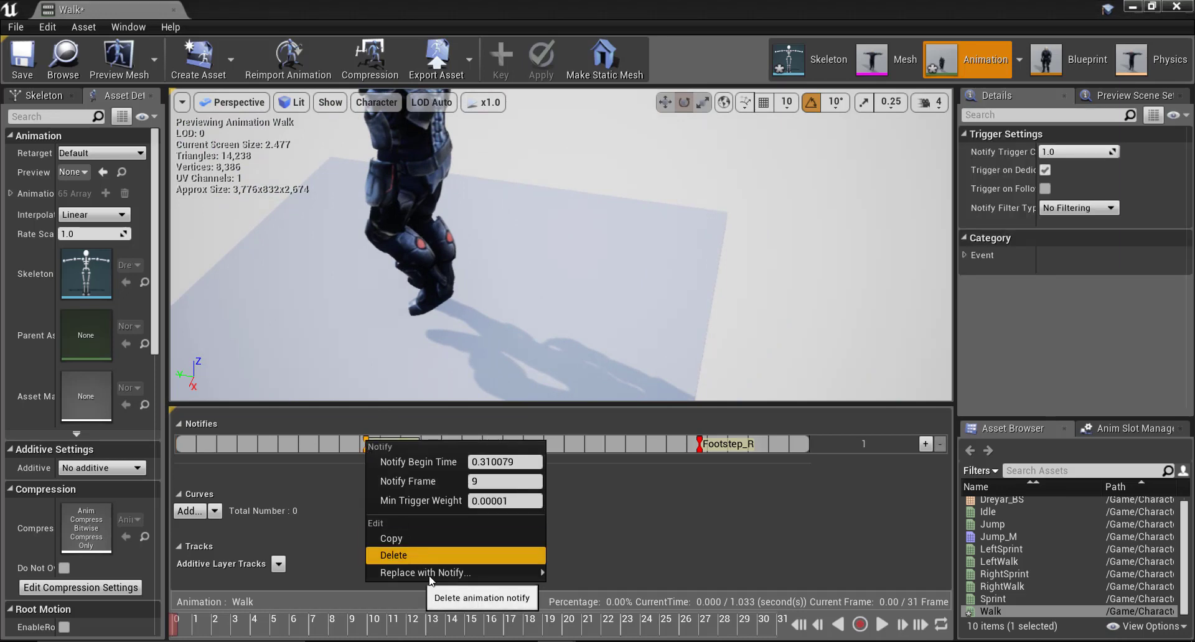
click(669, 476)
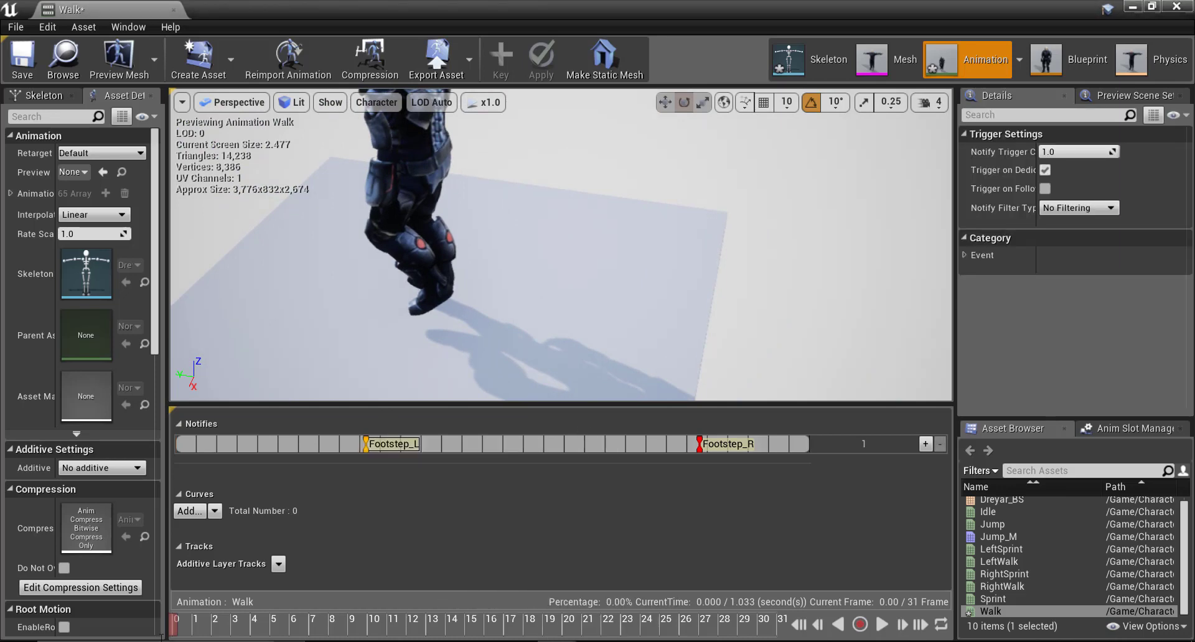
right_click(220, 445)
mouse_move(295, 472)
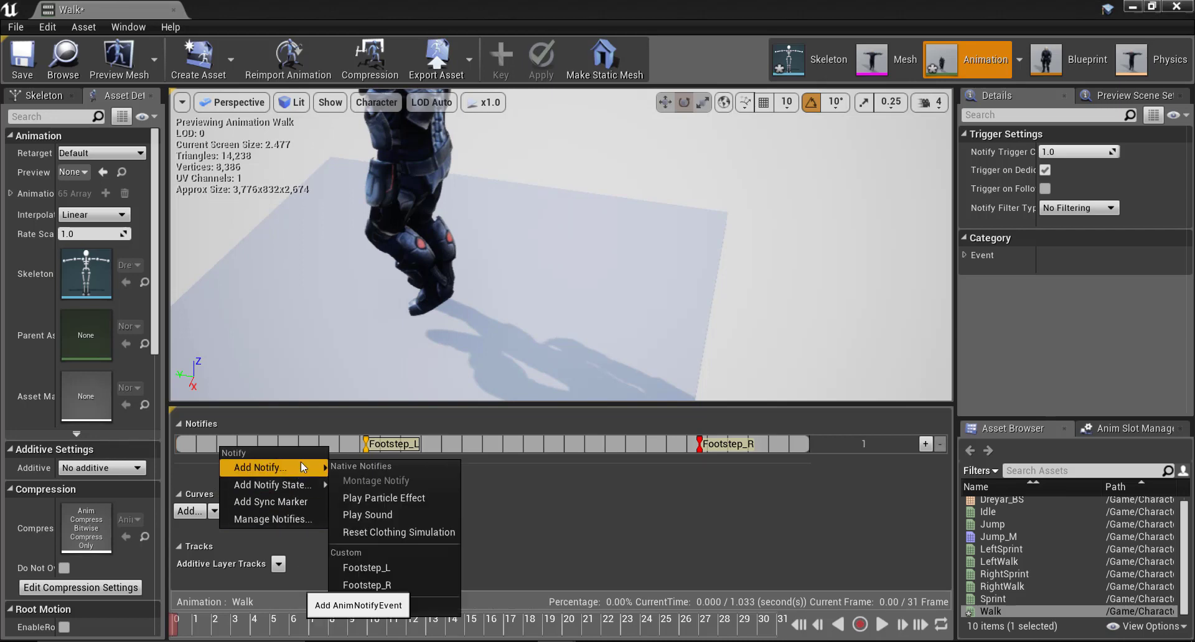
click(589, 515)
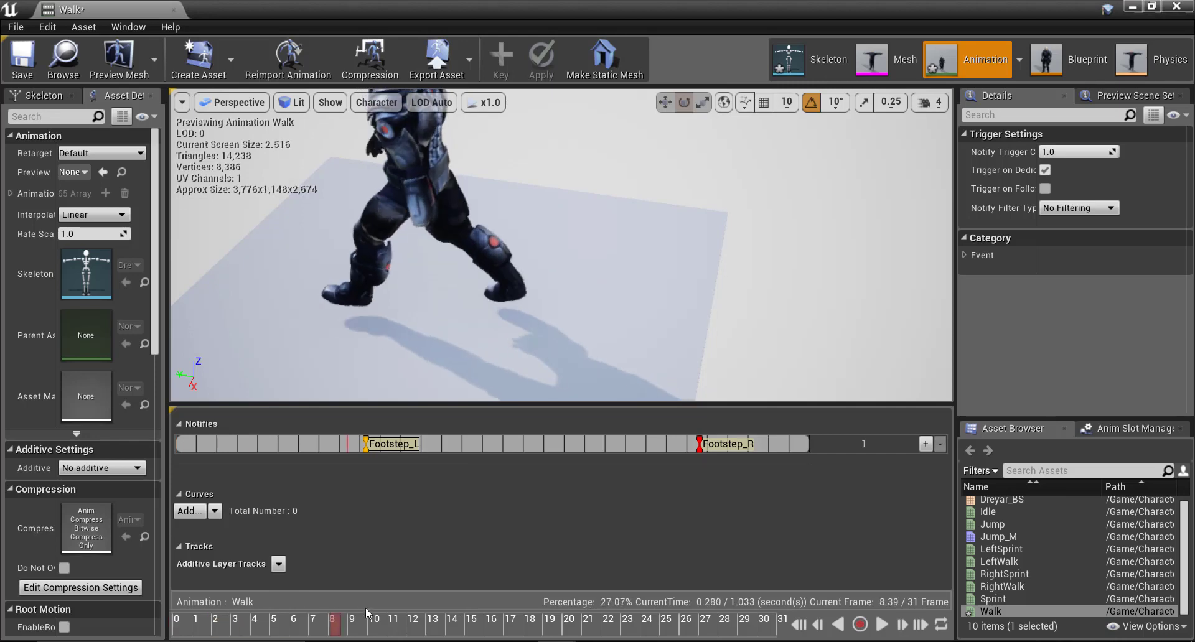
Stop the Walk preview playback and reframe the camera on the character.
key(space)
right_drag(467, 300, 598, 206)
right_drag(492, 274, 461, 275)
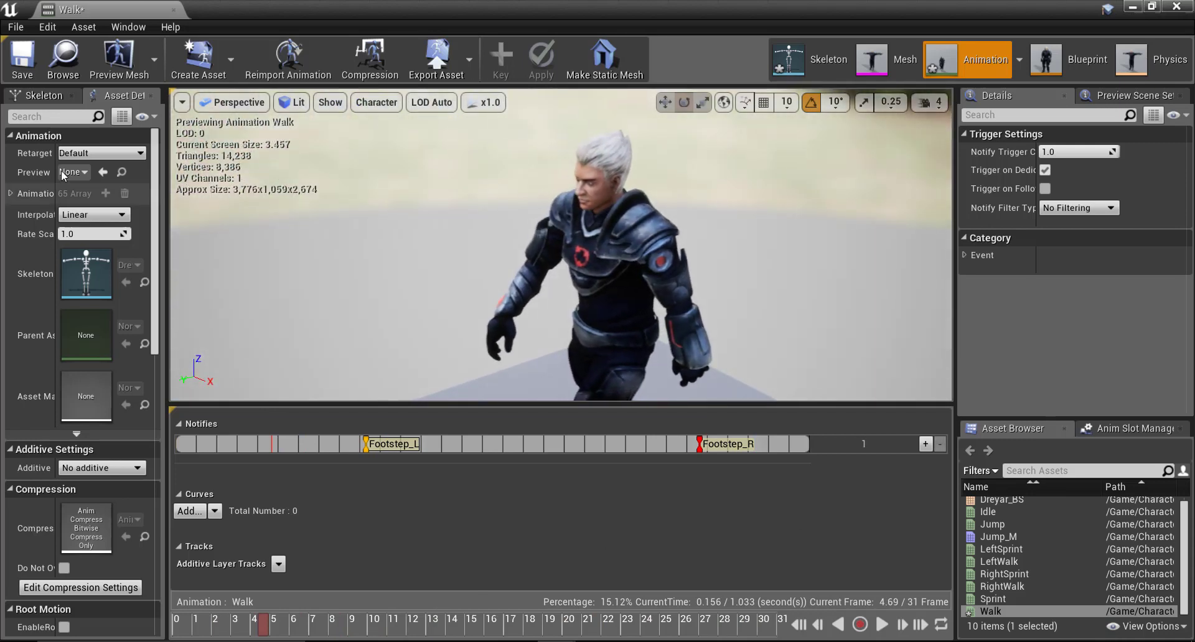
Save the Walk animation, close its editor, and open Sprint.
click(22, 59)
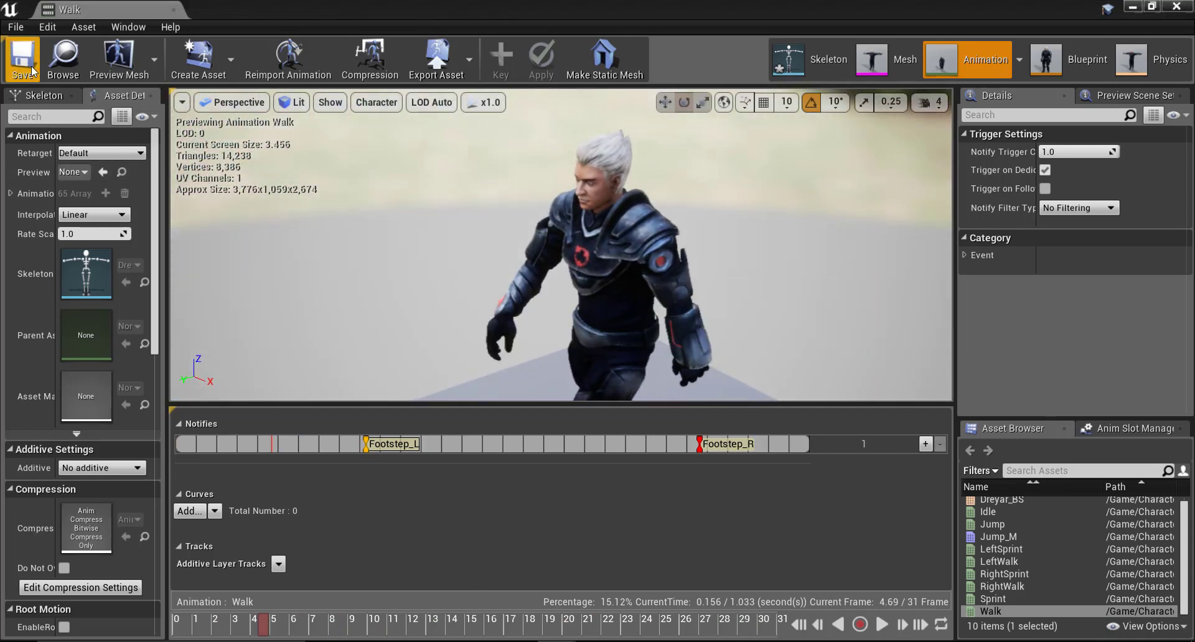
double_click(551, 5)
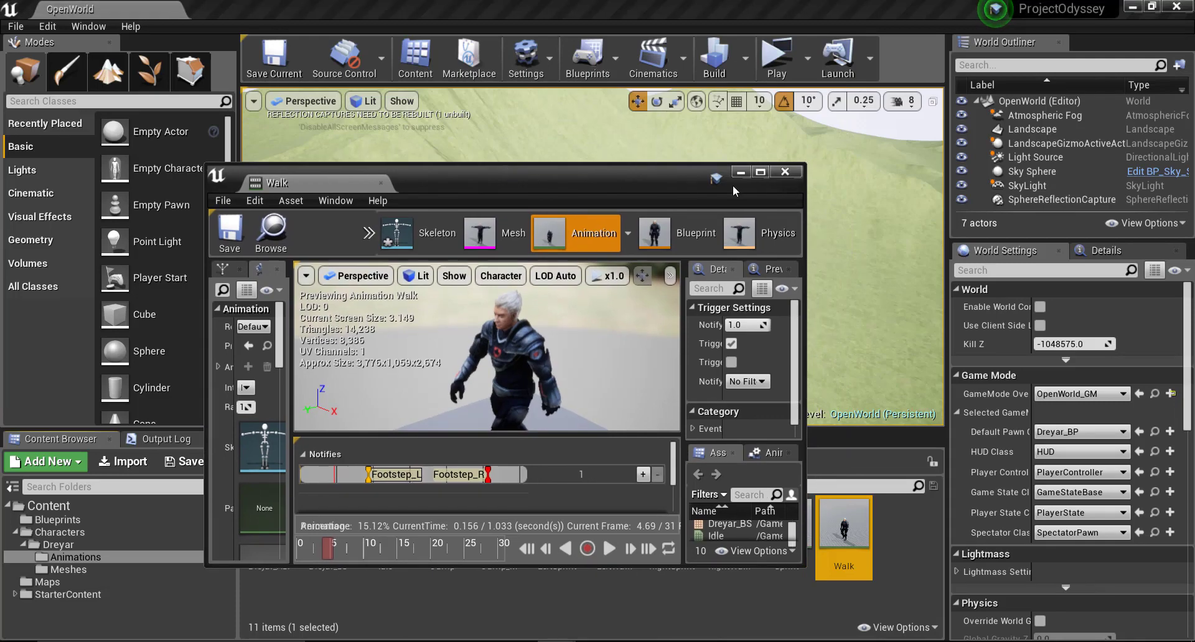
click(786, 172)
double_click(786, 529)
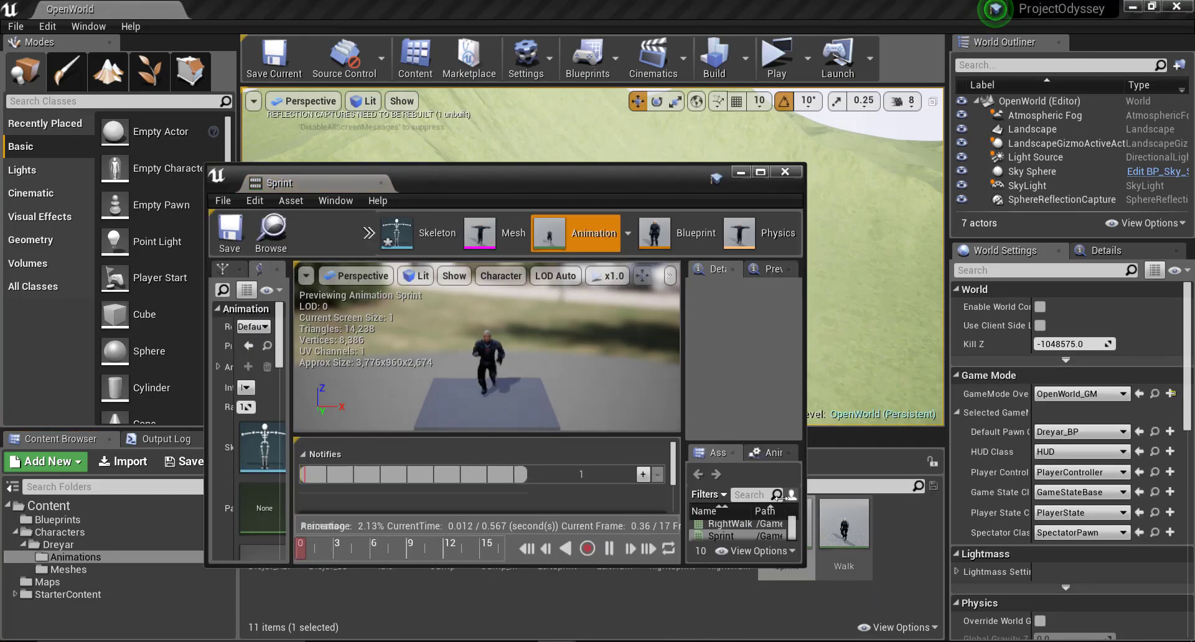
Maximize the Sprint editor, pause playback, and position the camera behind the character.
click(762, 174)
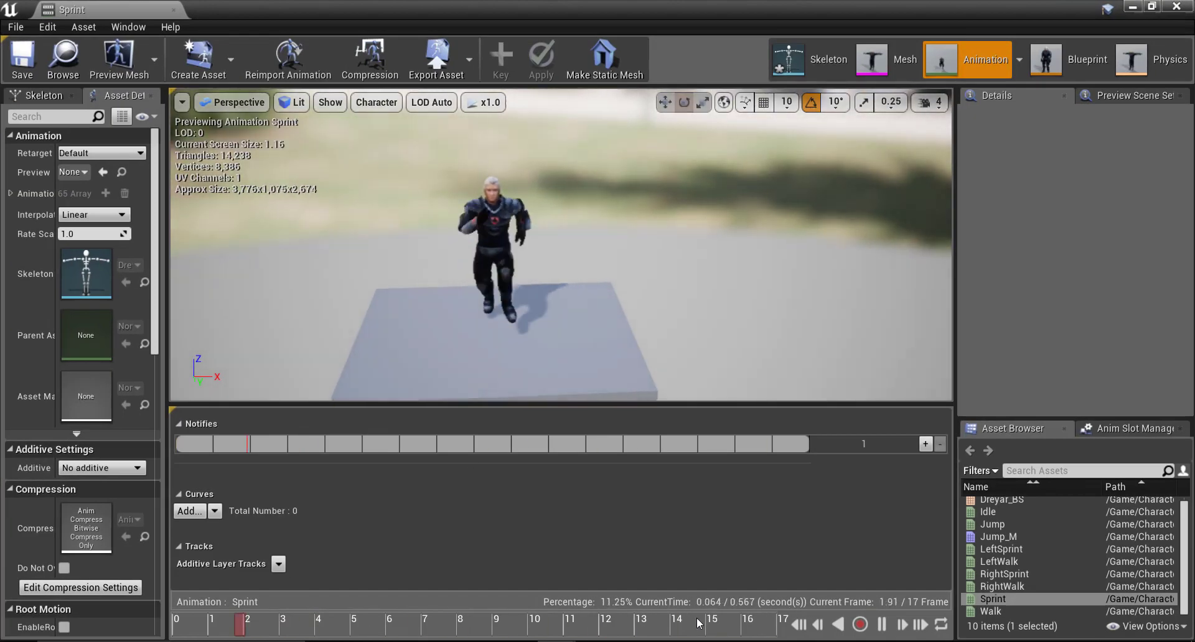
click(605, 621)
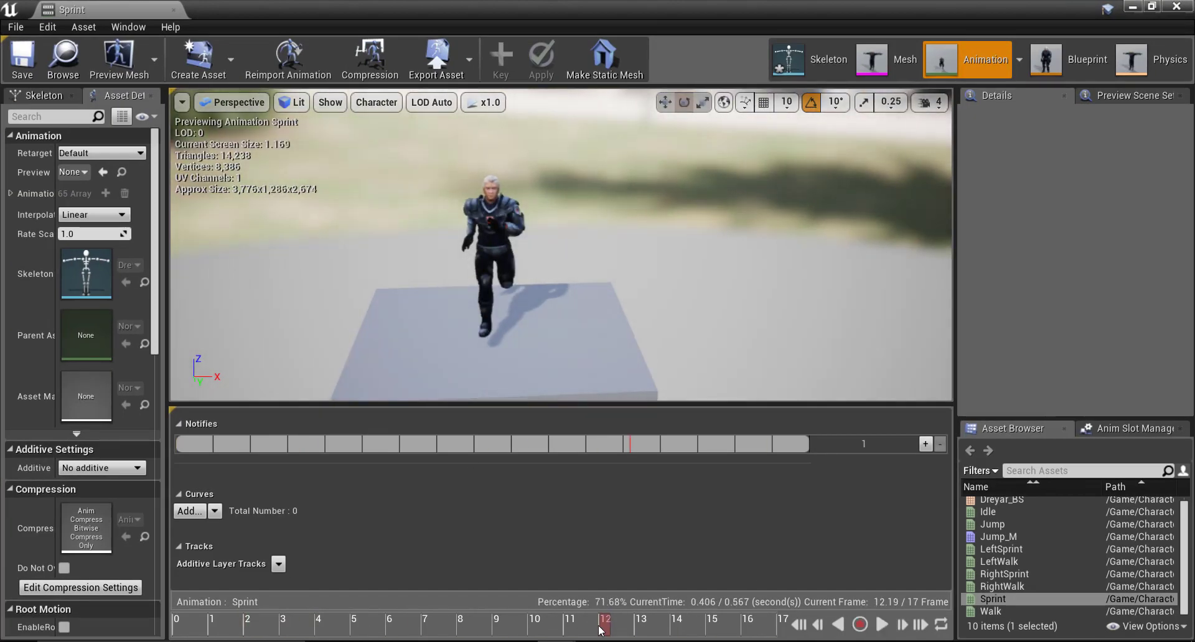
key(w)
right_drag(580, 336, 59, 352)
key(d)
key(w)
key(d)
Scrub Sprint to frame 6.7 and add a Footstep_L notify there.
drag(600, 624, 102, 600)
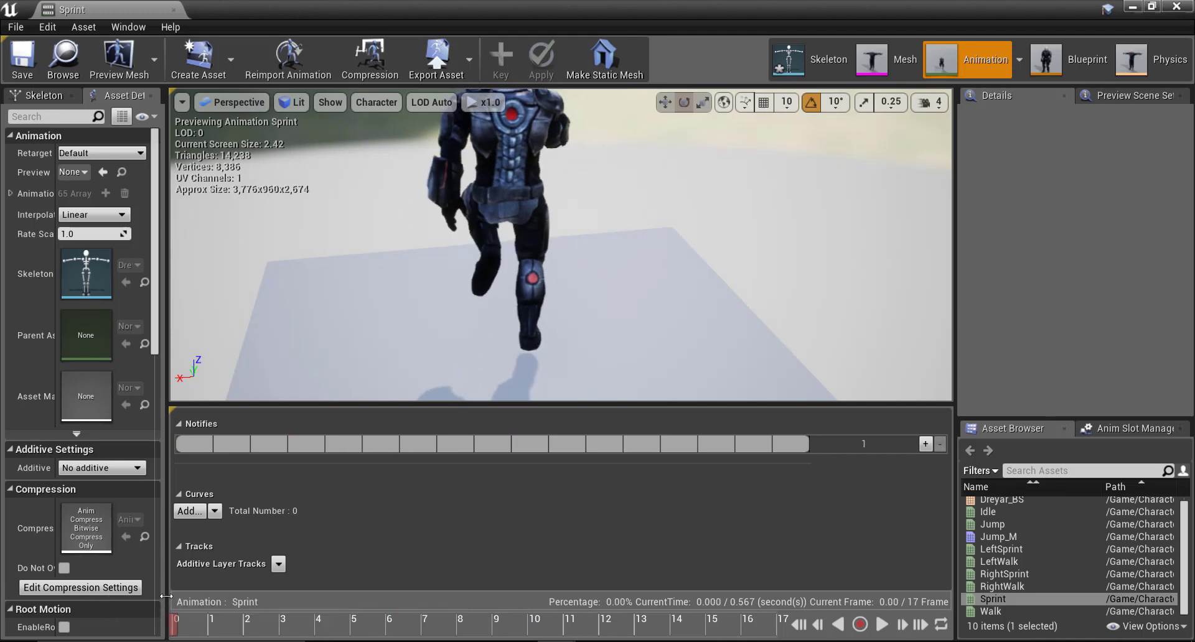
drag(261, 632, 386, 635)
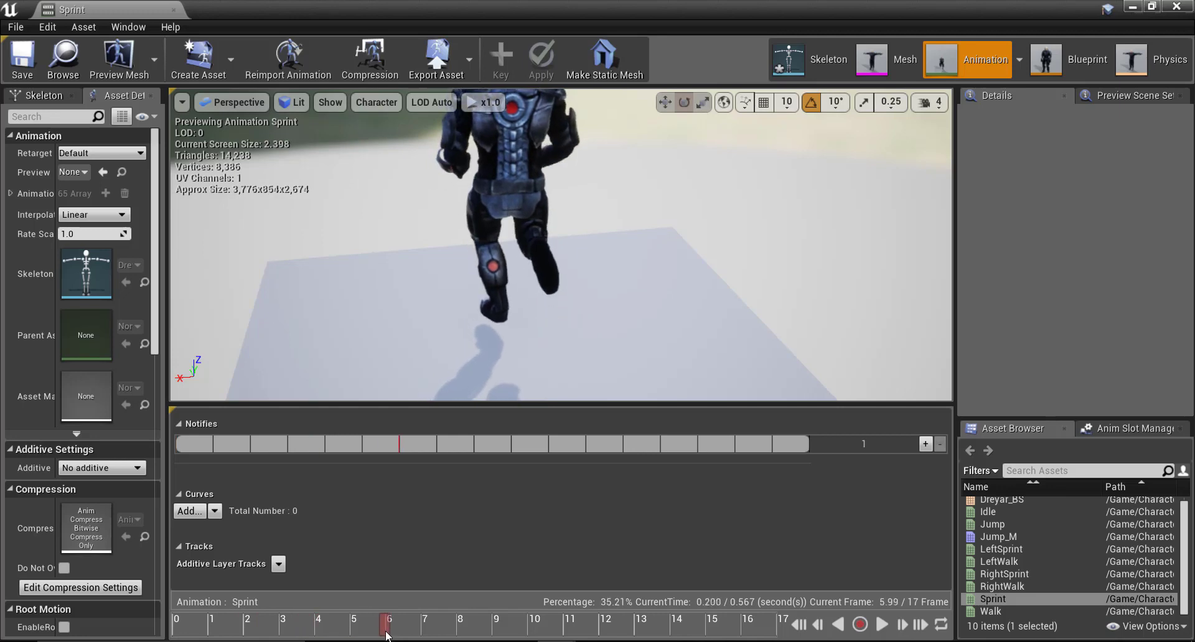
mouse_move(434, 637)
mouse_down()
mouse_move(358, 632)
mouse_move(414, 630)
mouse_up()
right_click(413, 629)
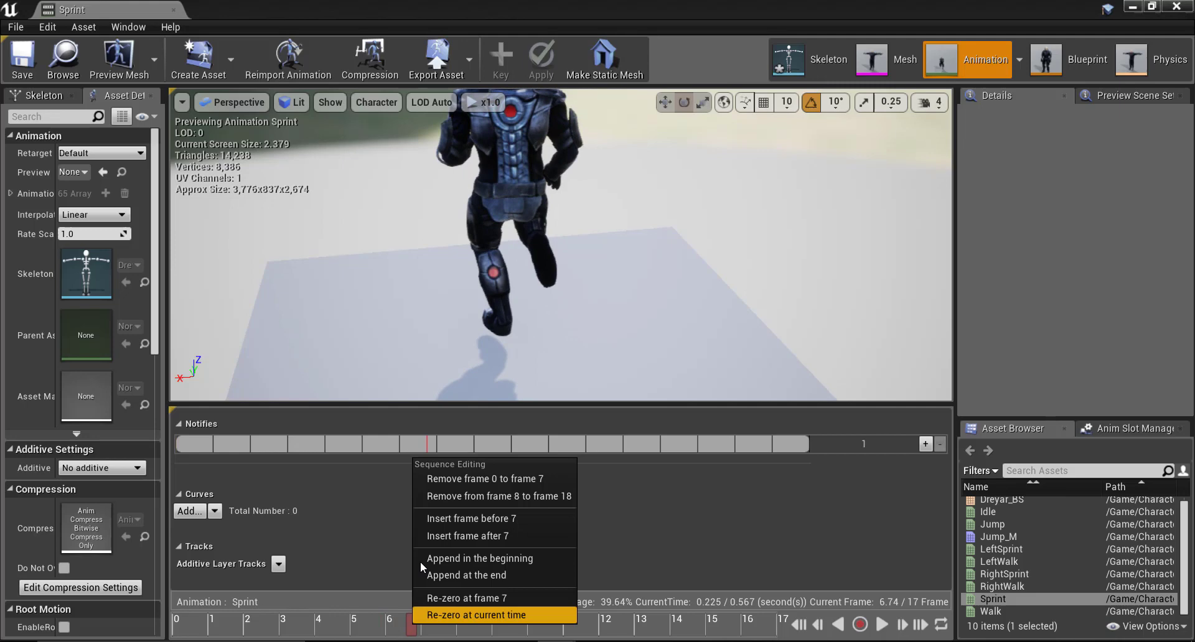
right_click(424, 443)
mouse_move(456, 466)
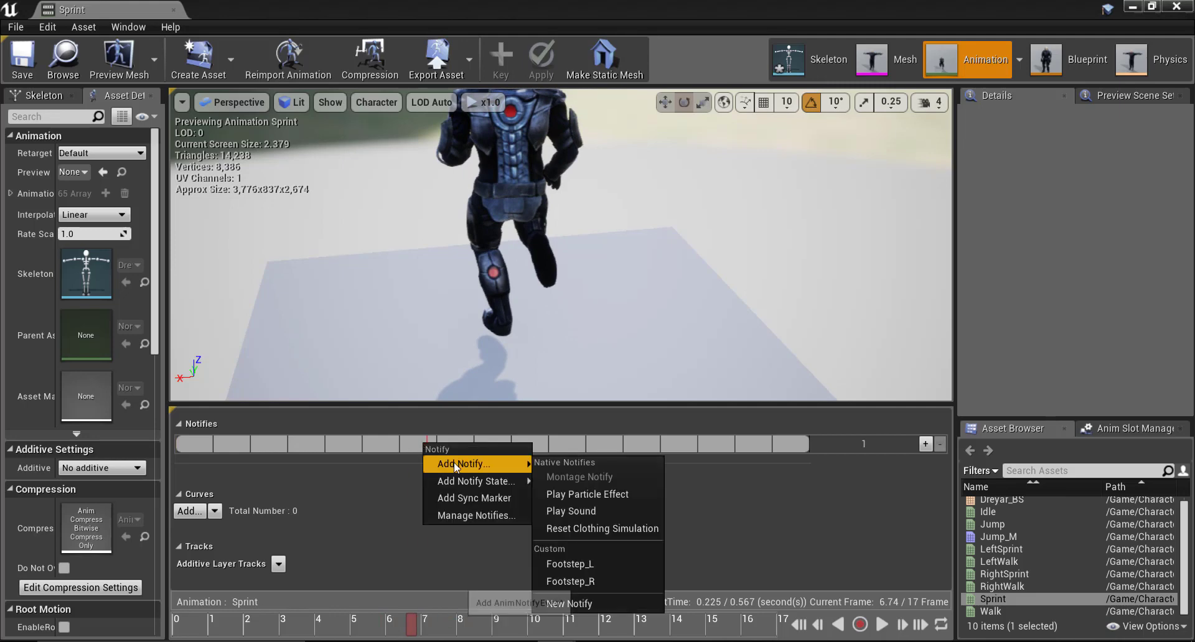
click(582, 601)
click(506, 580)
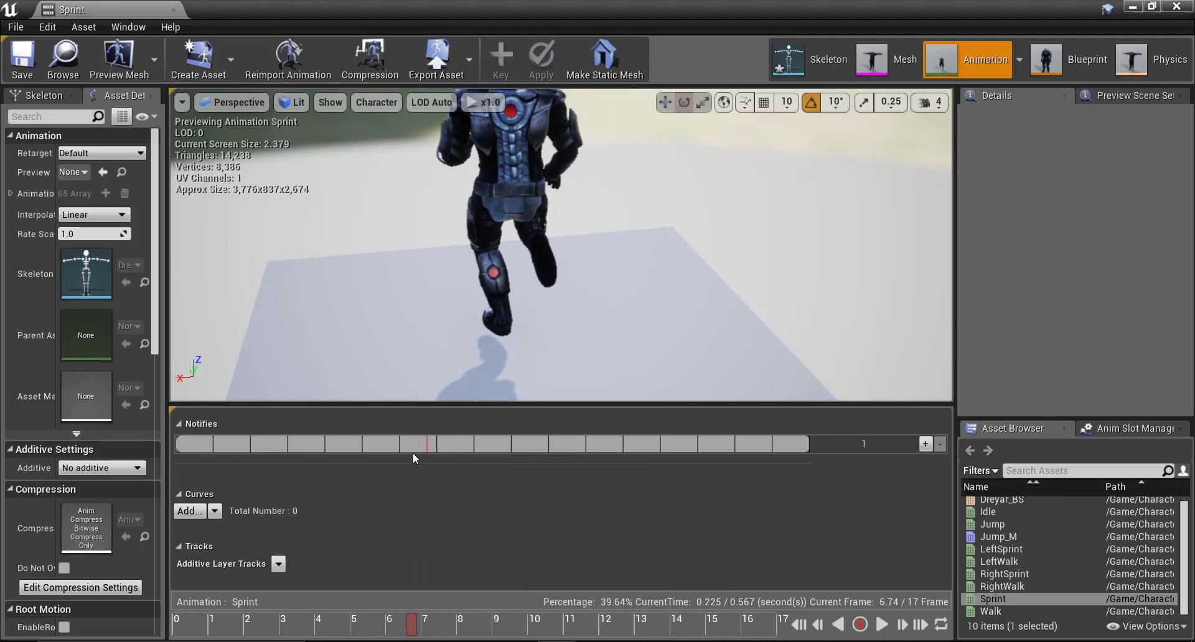
right_click(429, 445)
mouse_move(473, 466)
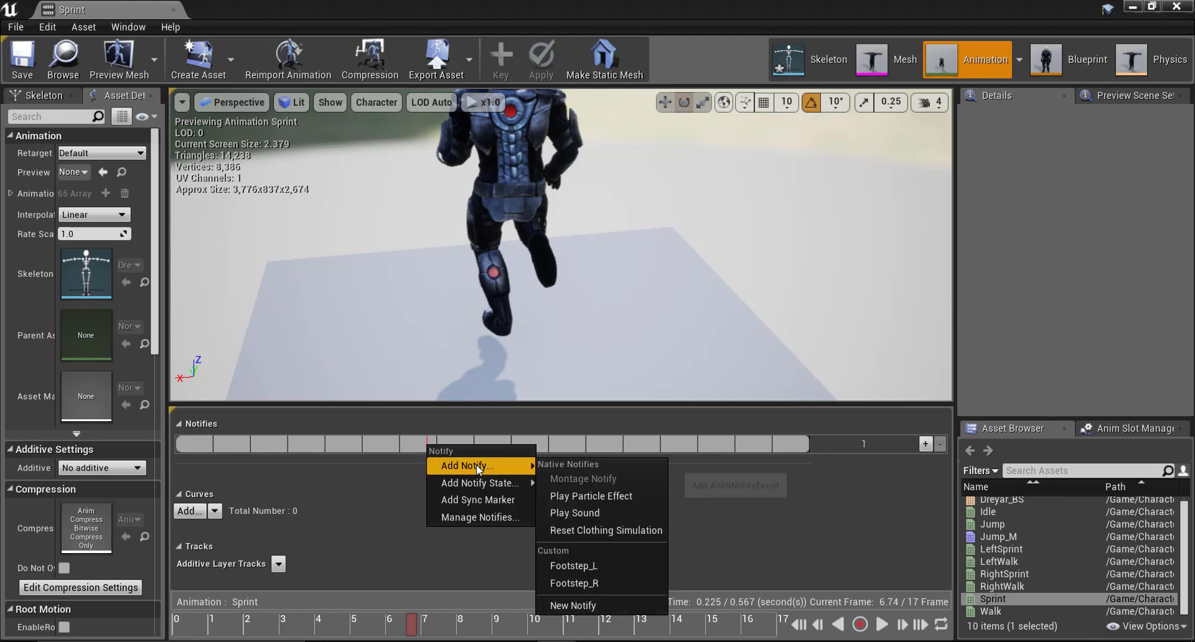
click(590, 566)
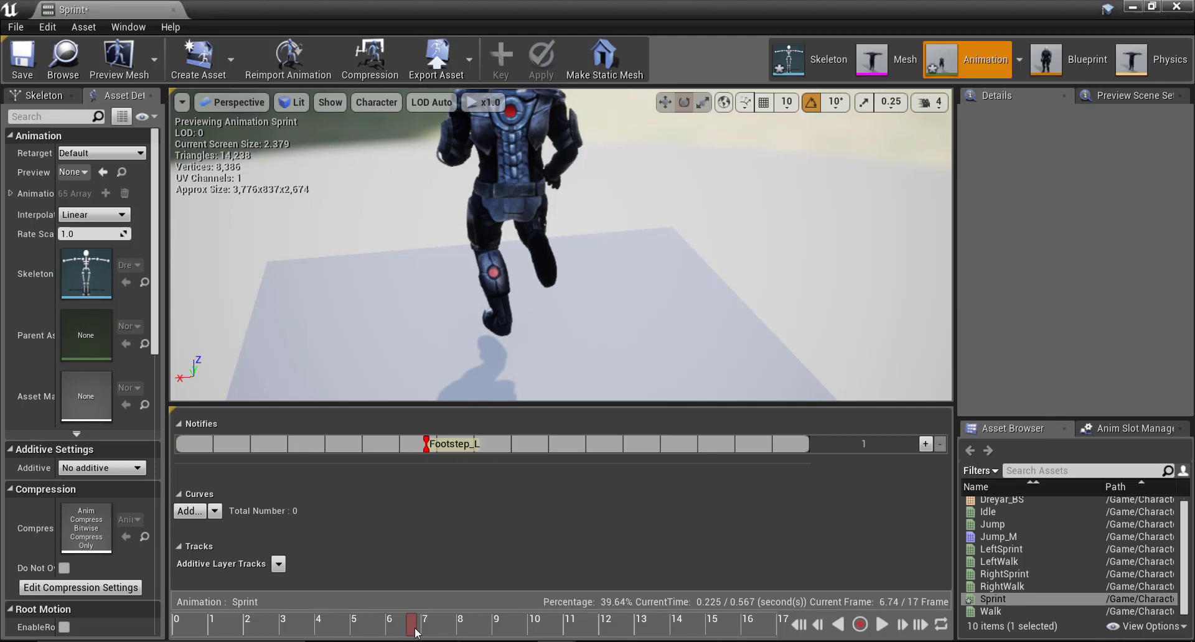
Add a Footstep_R notify near frame 15 and save the Sprint animation.
drag(416, 632, 697, 621)
right_click(727, 443)
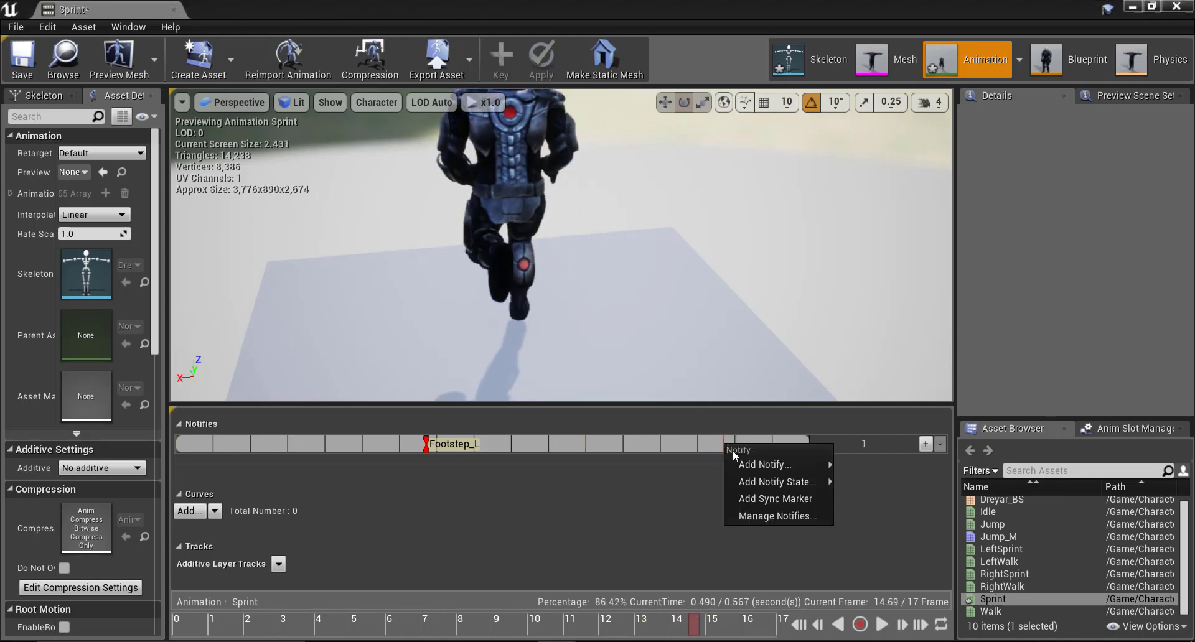
mouse_move(793, 464)
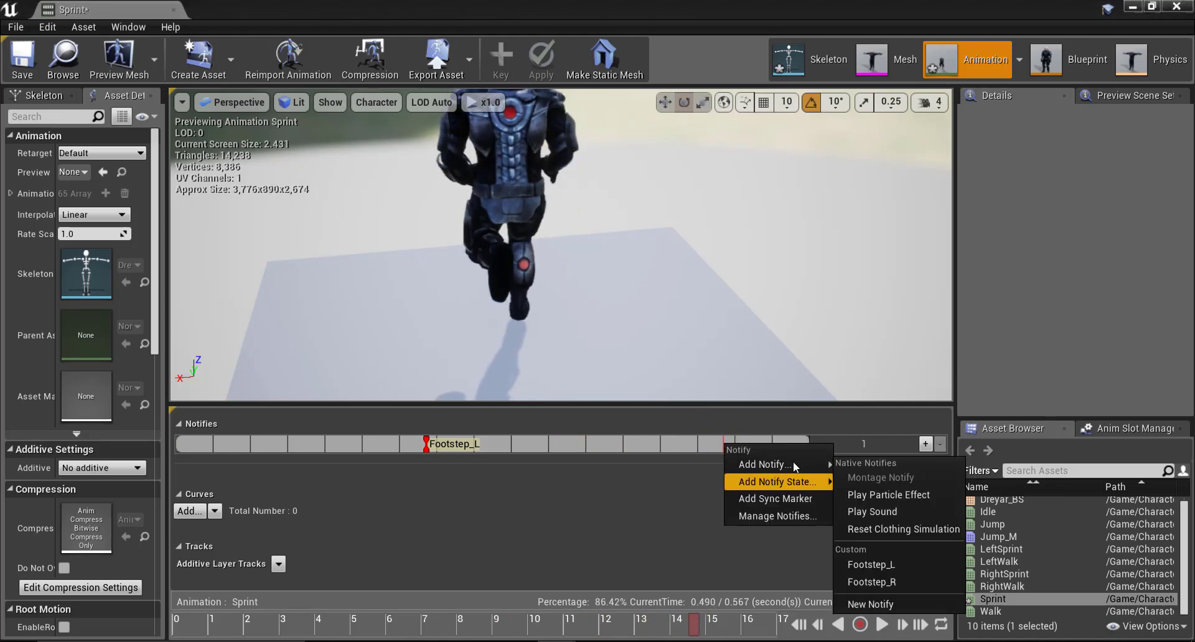
click(895, 582)
click(32, 70)
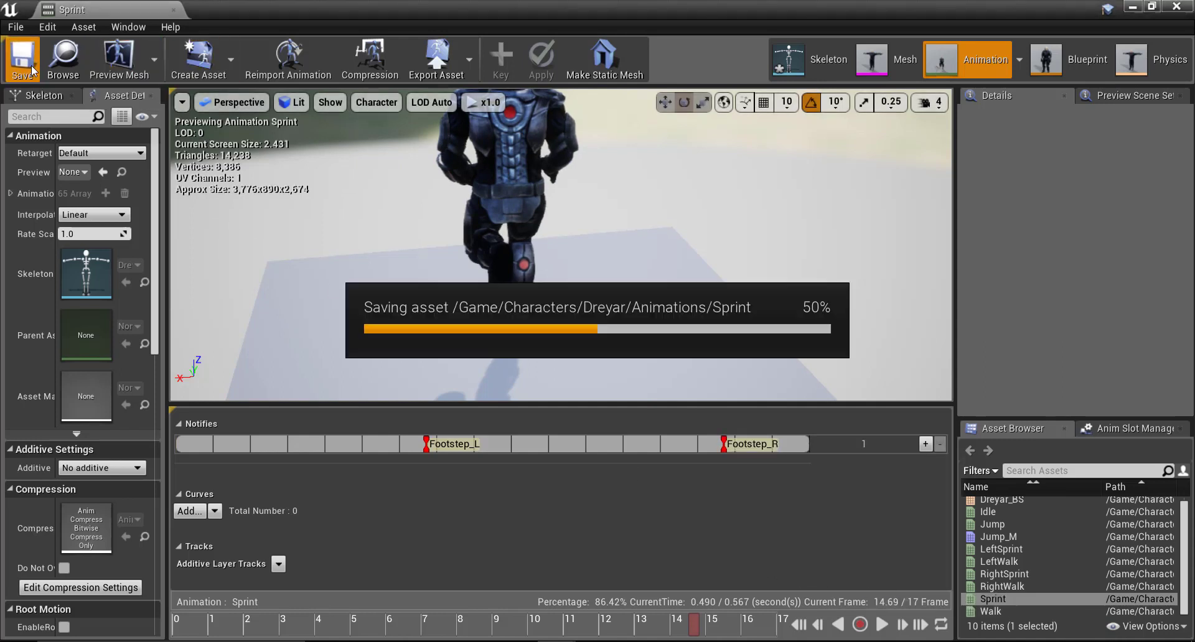
drag(601, 6, 551, 48)
double_click(552, 47)
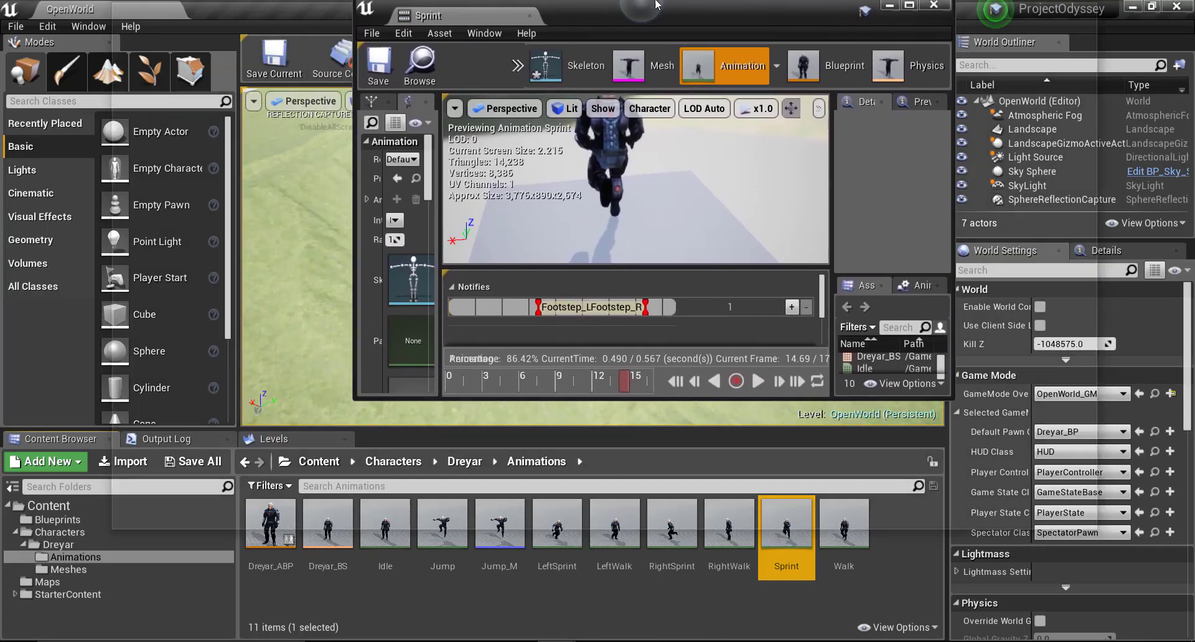
Open the RightWalk animation and scrub through it from the start.
double_click(1008, 586)
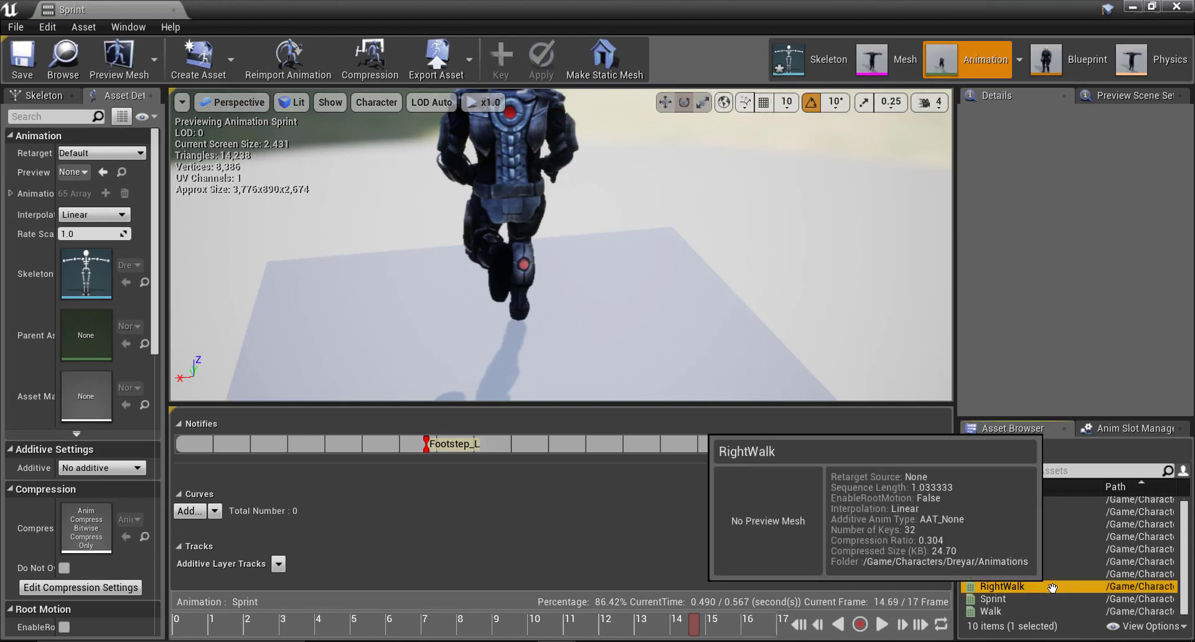
click(181, 622)
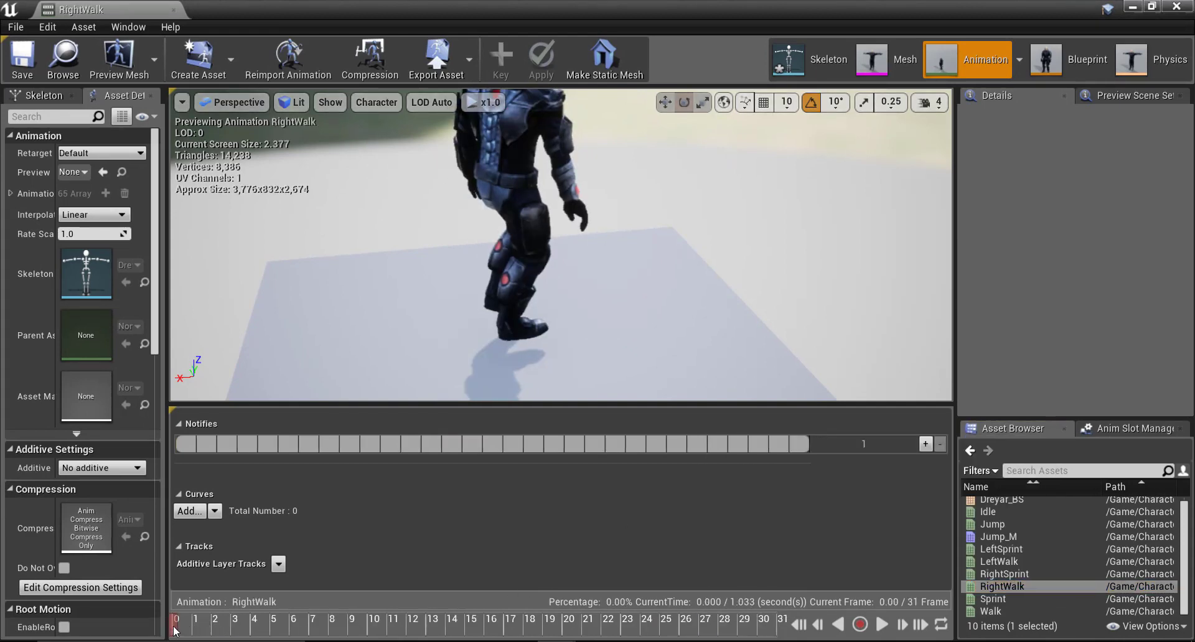
mouse_move(175, 631)
mouse_down()
mouse_move(242, 628)
mouse_move(176, 629)
mouse_up()
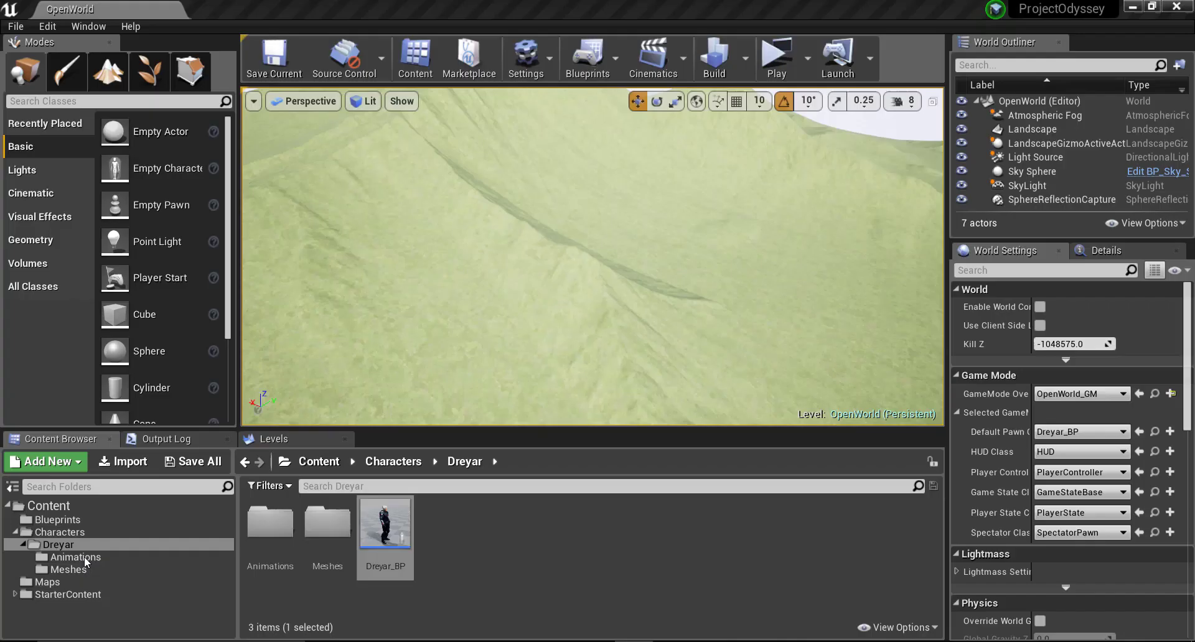
Inspect the Jump animation's footstep notifies, close it, and open Dreyar_ABP.
click(84, 556)
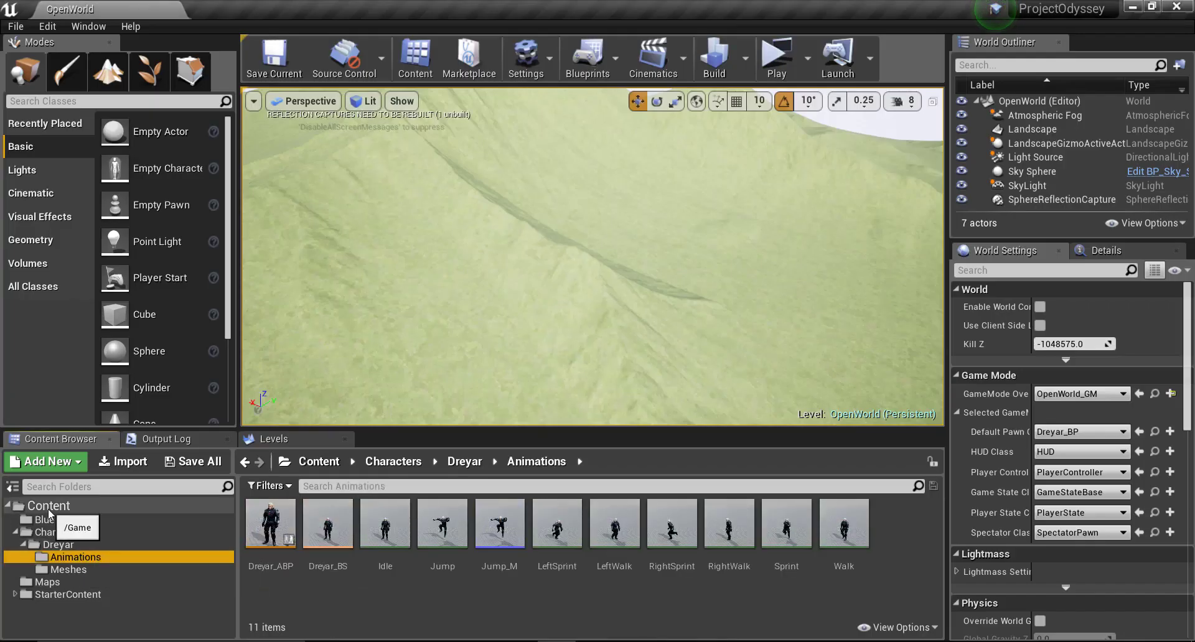
right_drag(637, 235, 699, 211)
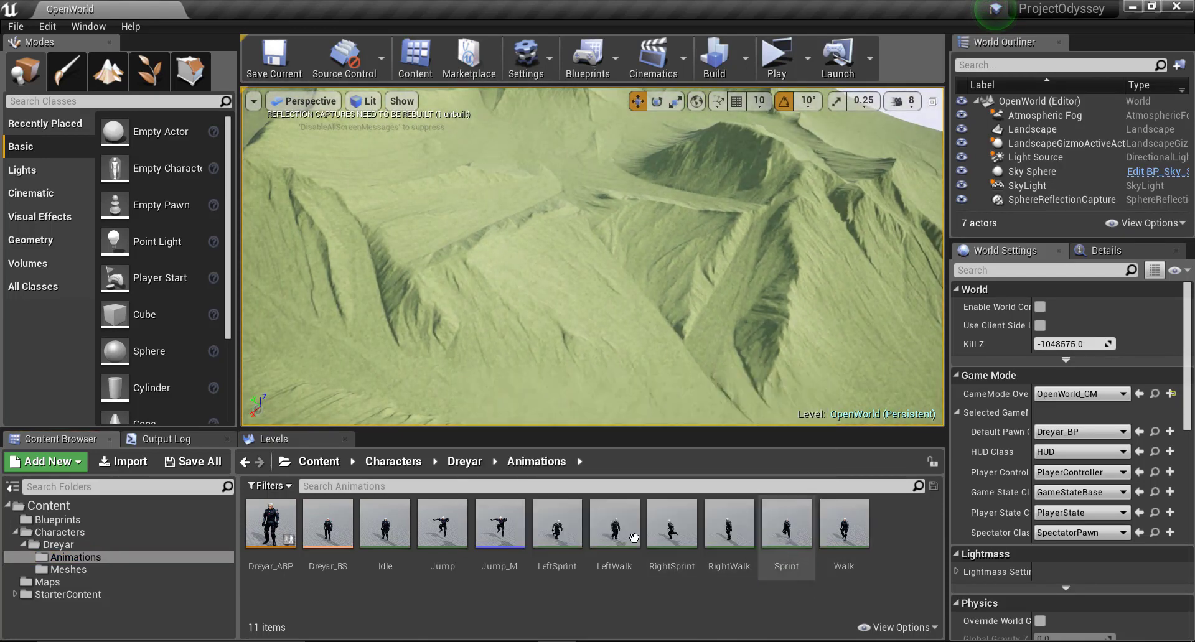
double_click(446, 532)
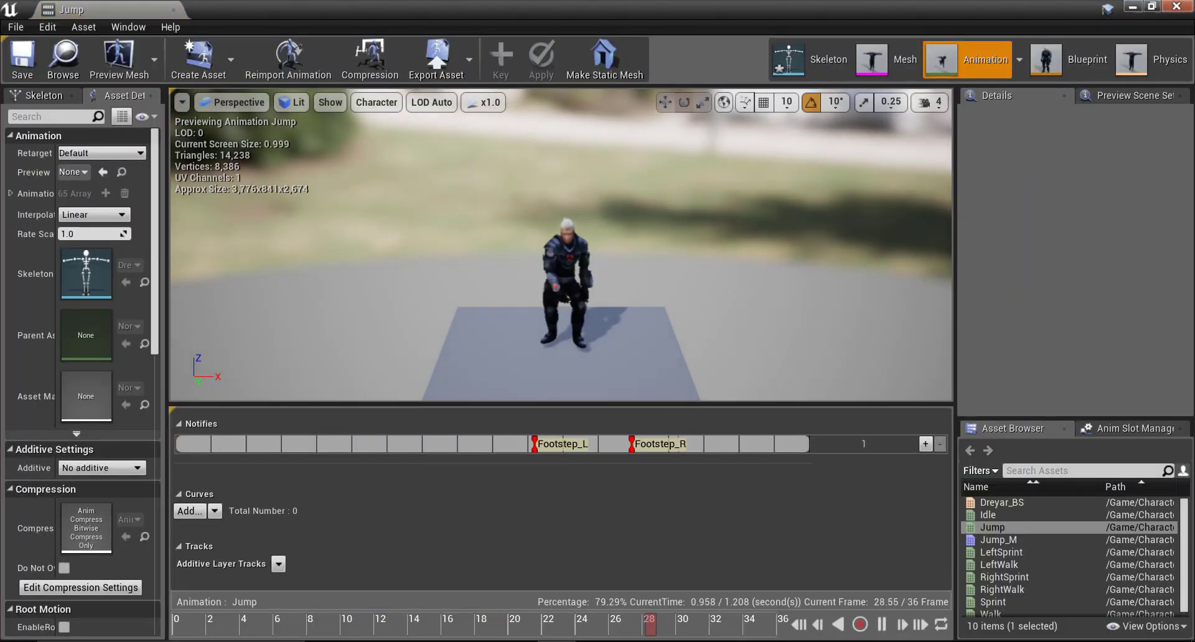
drag(889, 4, 682, 102)
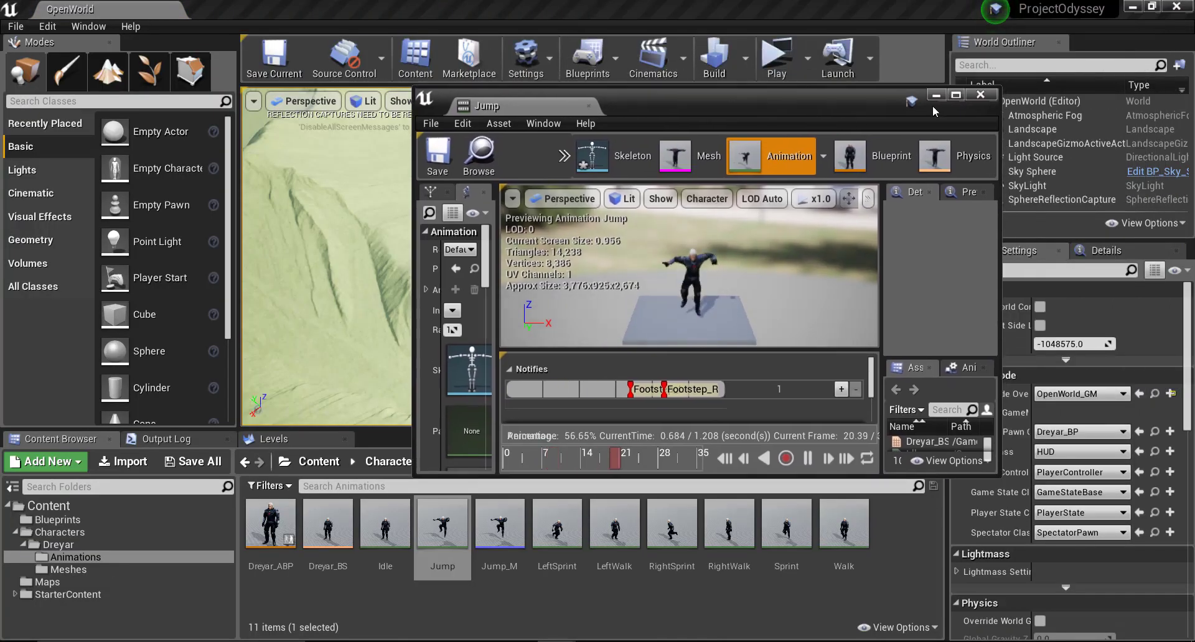
click(989, 99)
mouse_move(675, 210)
right_down()
mouse_move(769, 159)
mouse_move(674, 210)
right_up()
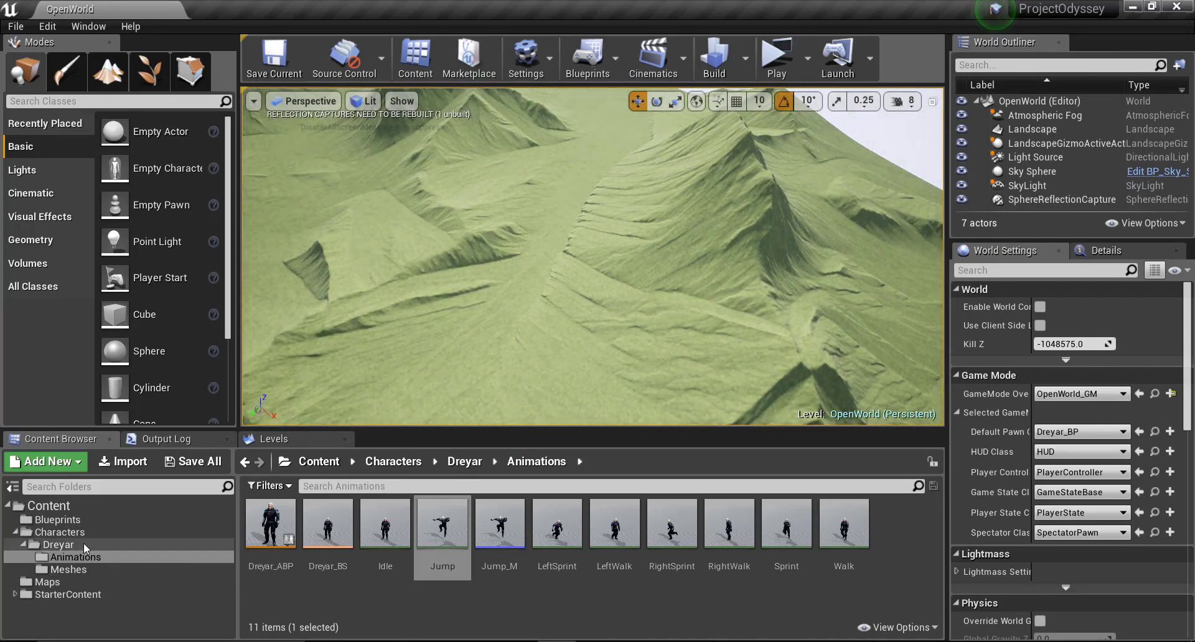
double_click(272, 563)
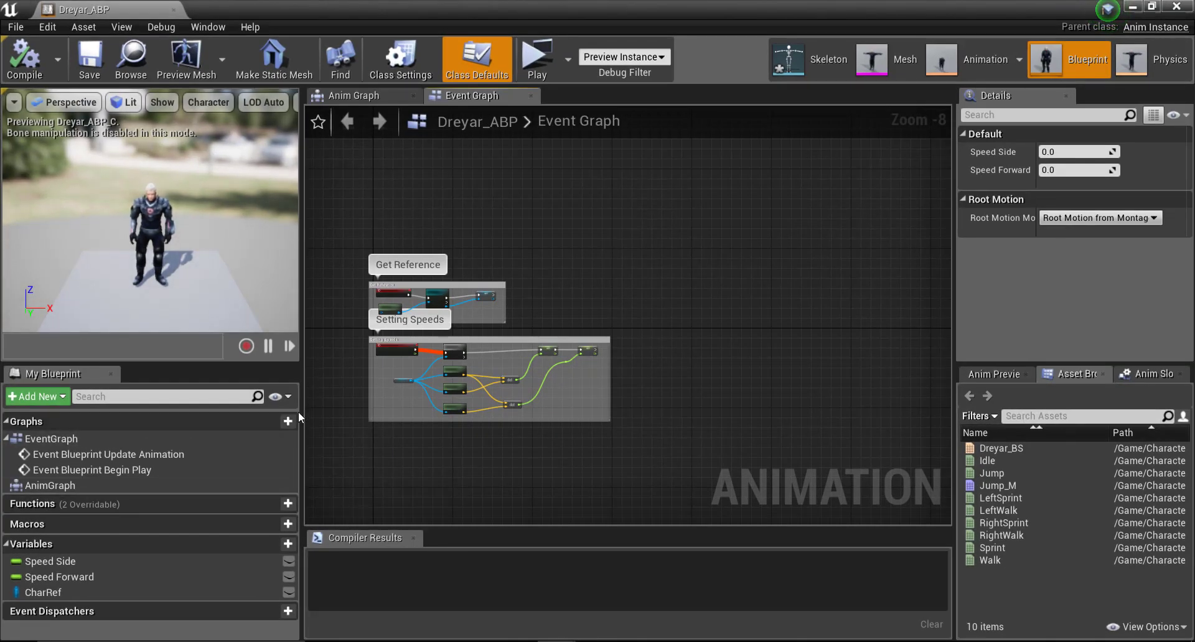
Add a new graph to Dreyar_ABP named Notify Graph.
click(285, 420)
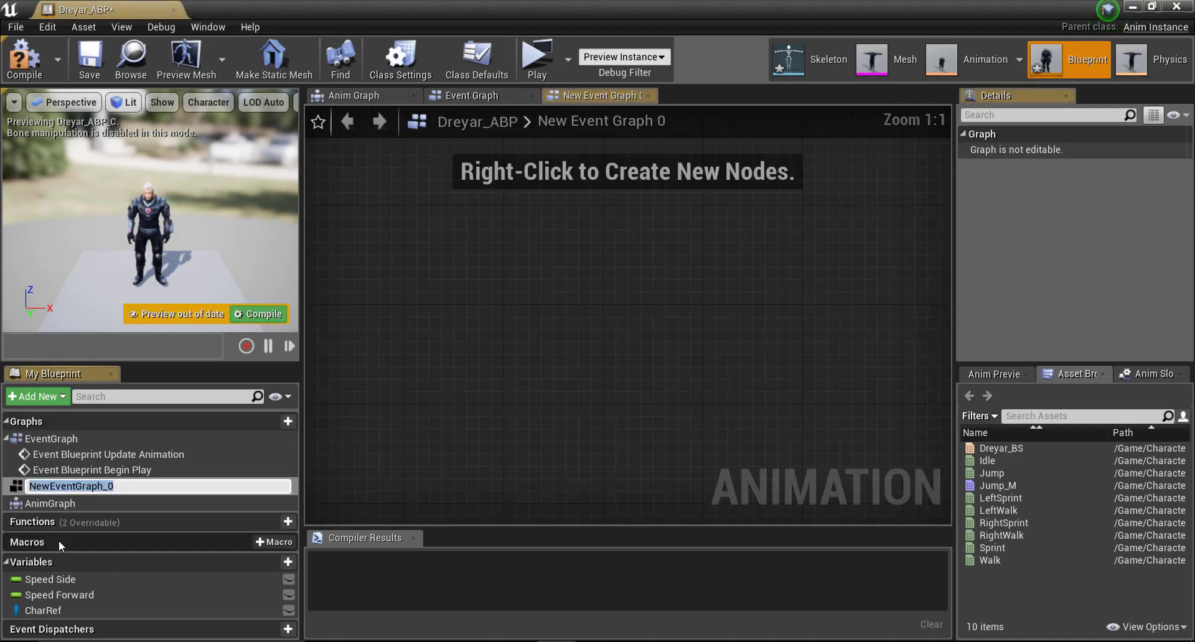
text(Noti)
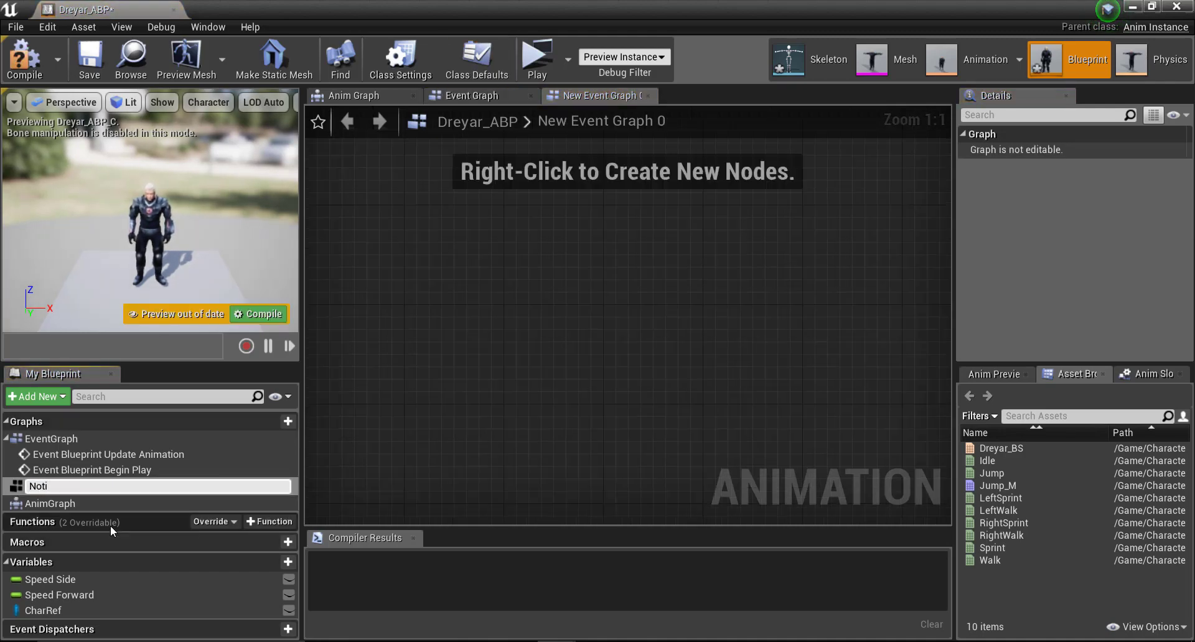
text(fy gR)
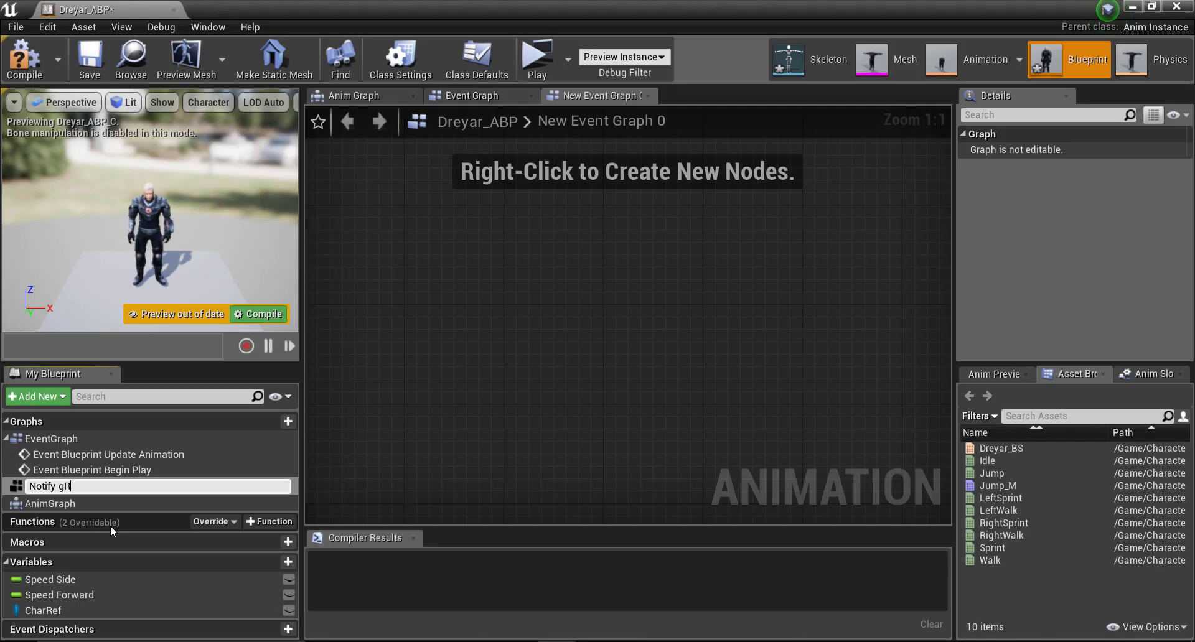
text(APH)
key(BackSpace)
key(BackSpace)
key(BackSpace)
key(BackSpace)
key(BackSpace)
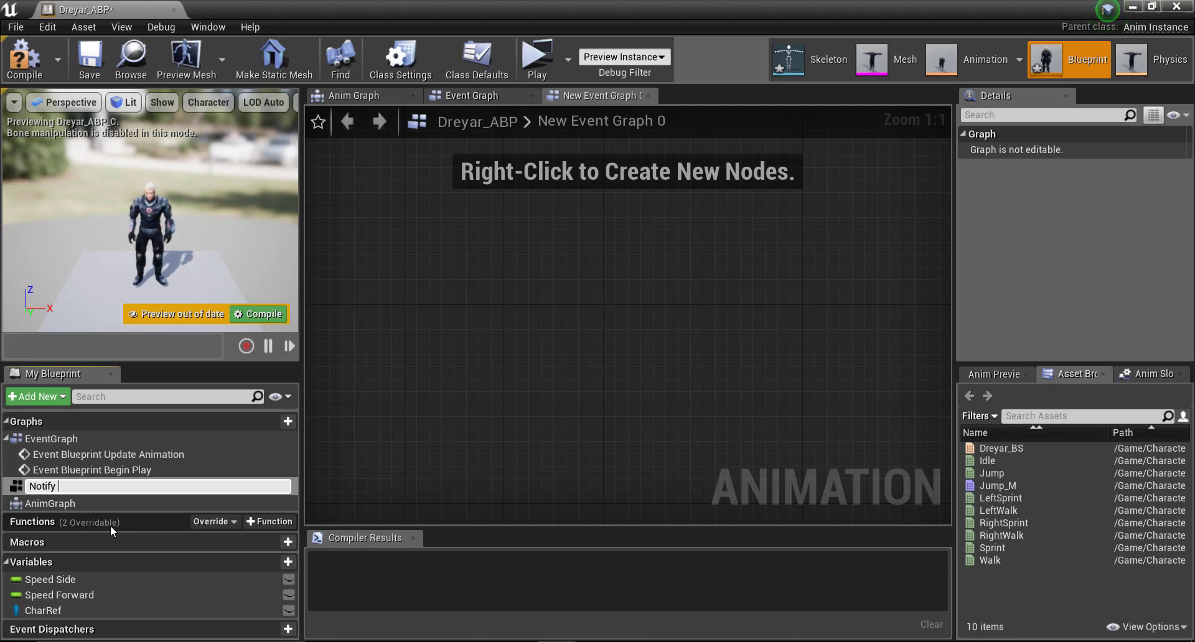
text(Graph)
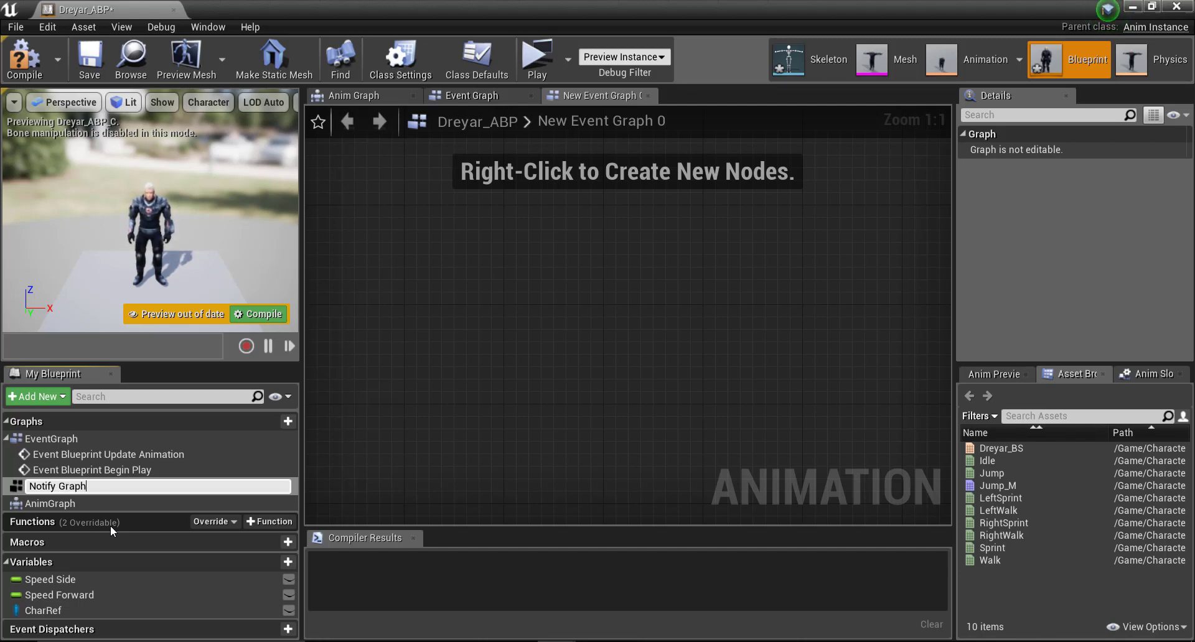
key(Return)
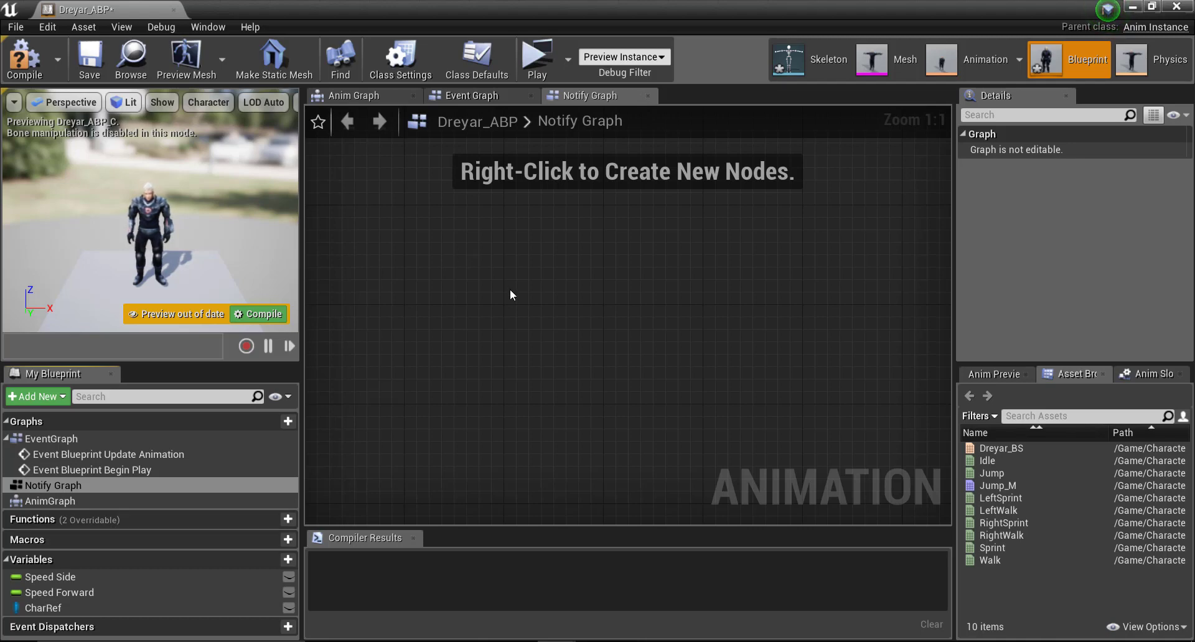
Place AnimNotify_Footstep_L and AnimNotify_Footstep_R event nodes in the Notify Graph.
right_click(469, 275)
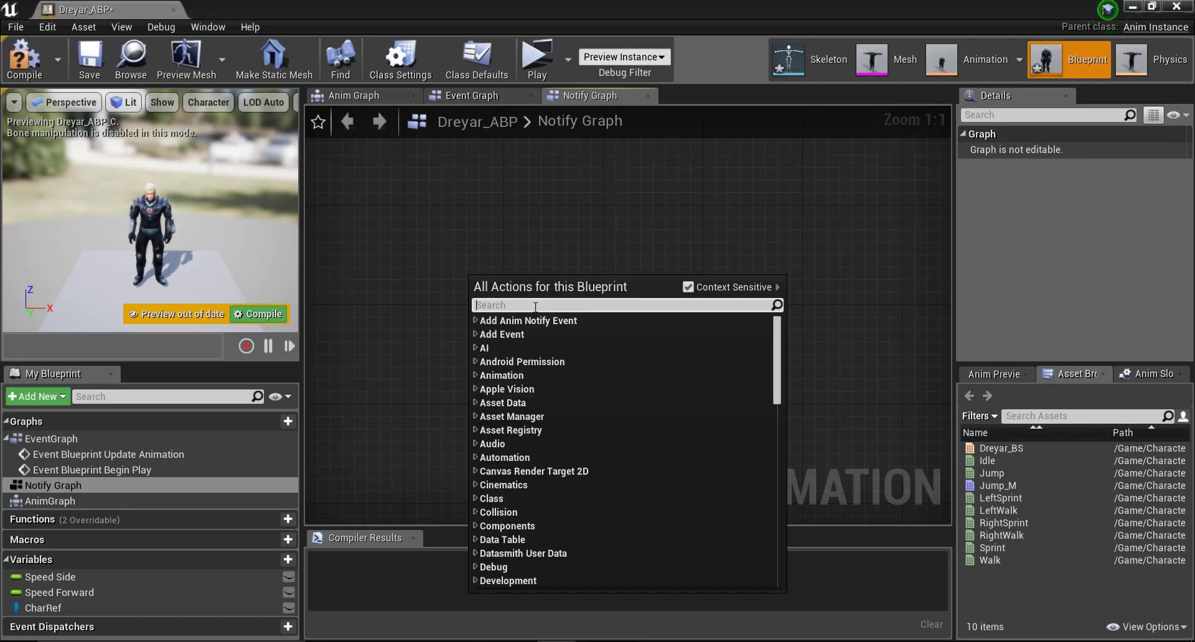
text(Aj)
key(BackSpace)
text(nim)
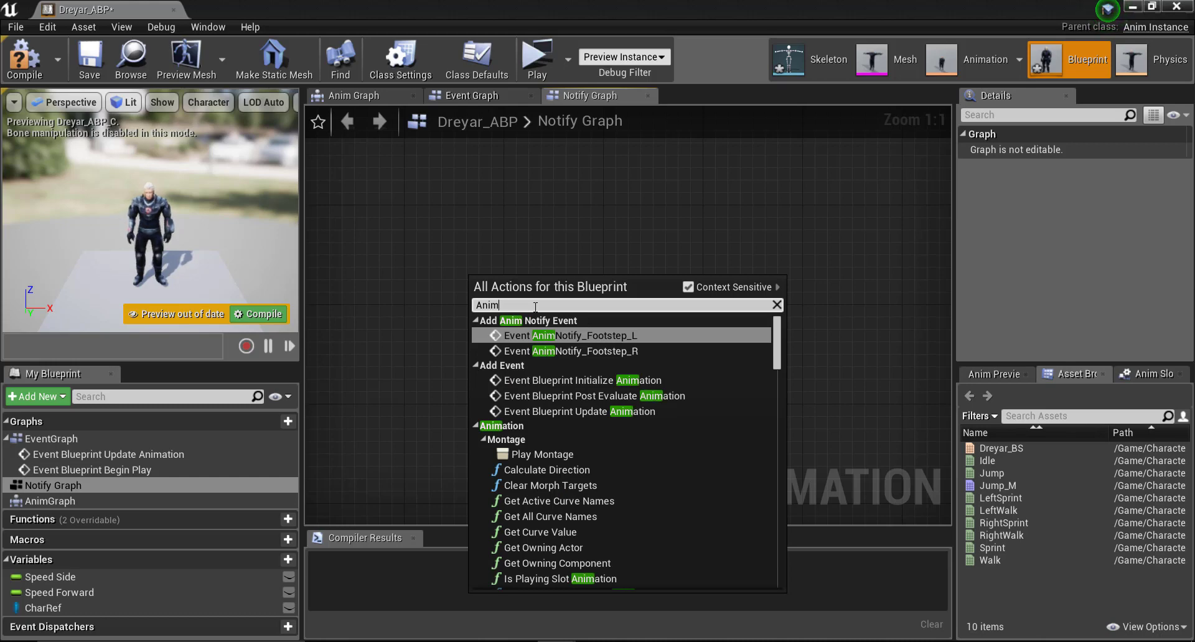
key(Return)
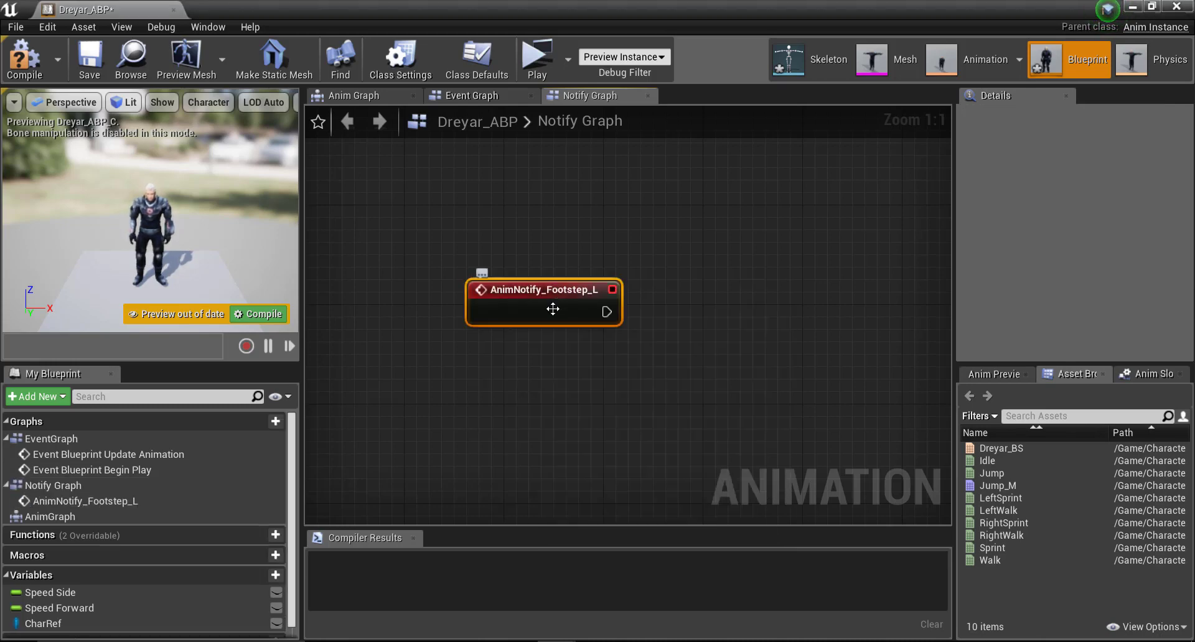
right_click(469, 428)
text(Foots)
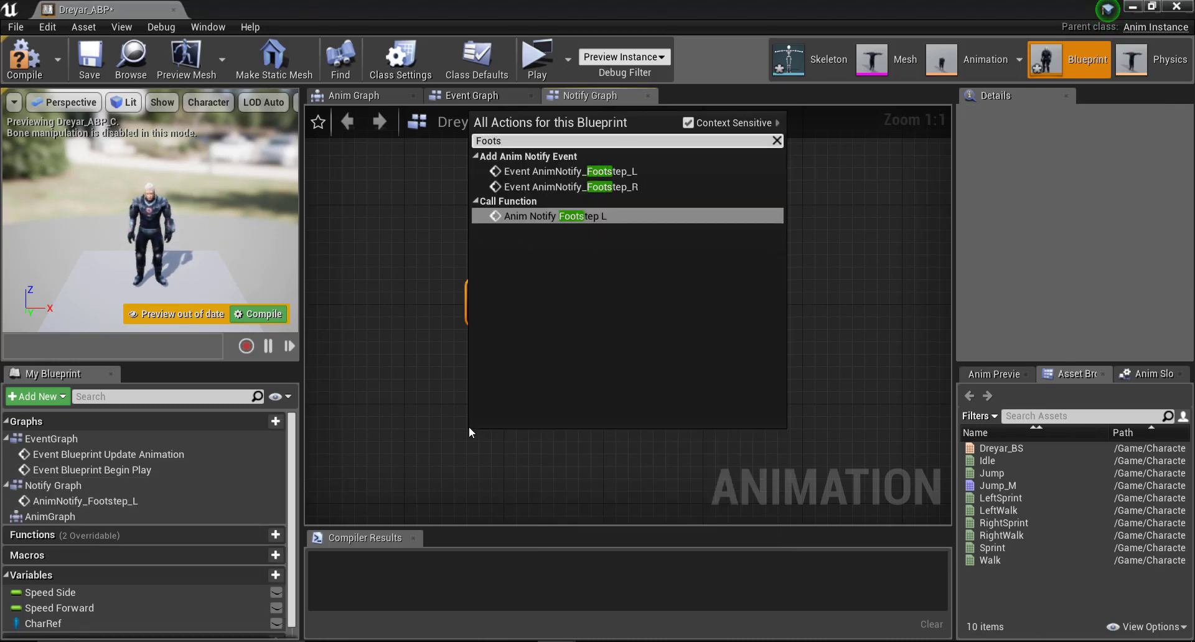
key(Up)
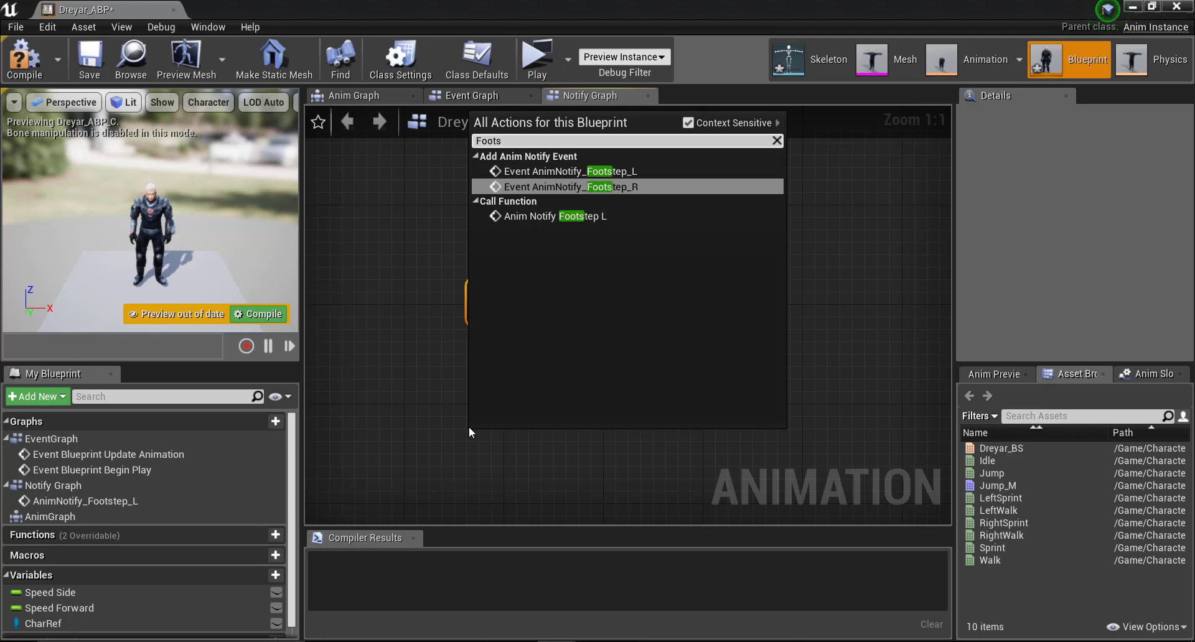
key(Return)
click(501, 369)
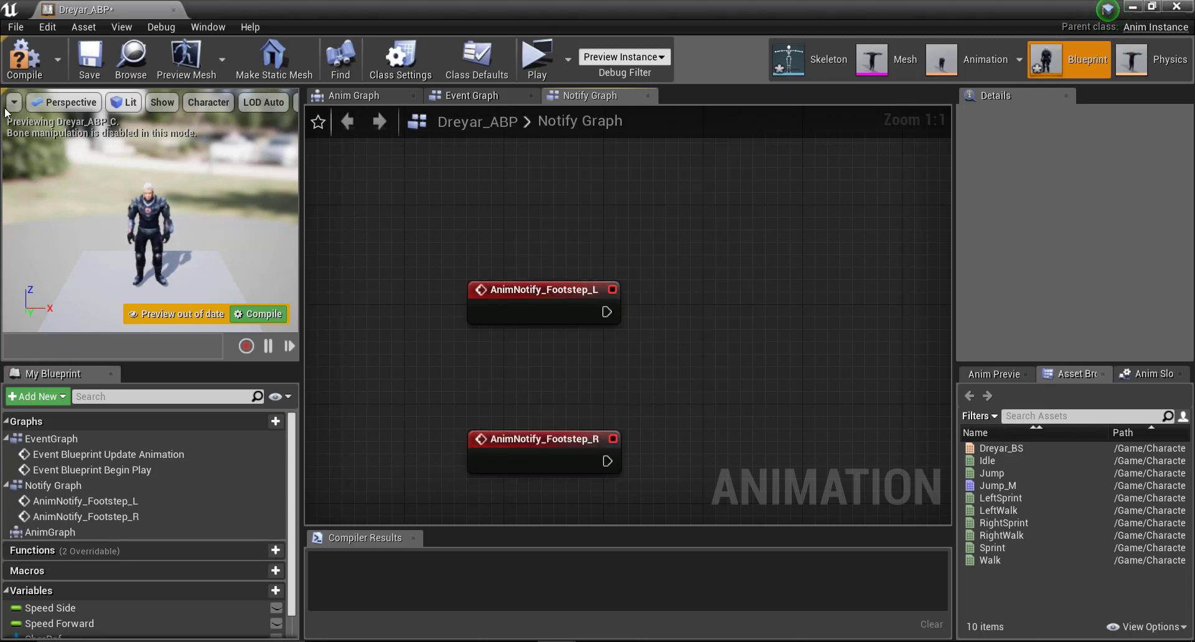
Compile and save Dreyar_ABP, minimize it, and show the Dreyar folder.
click(24, 60)
click(90, 59)
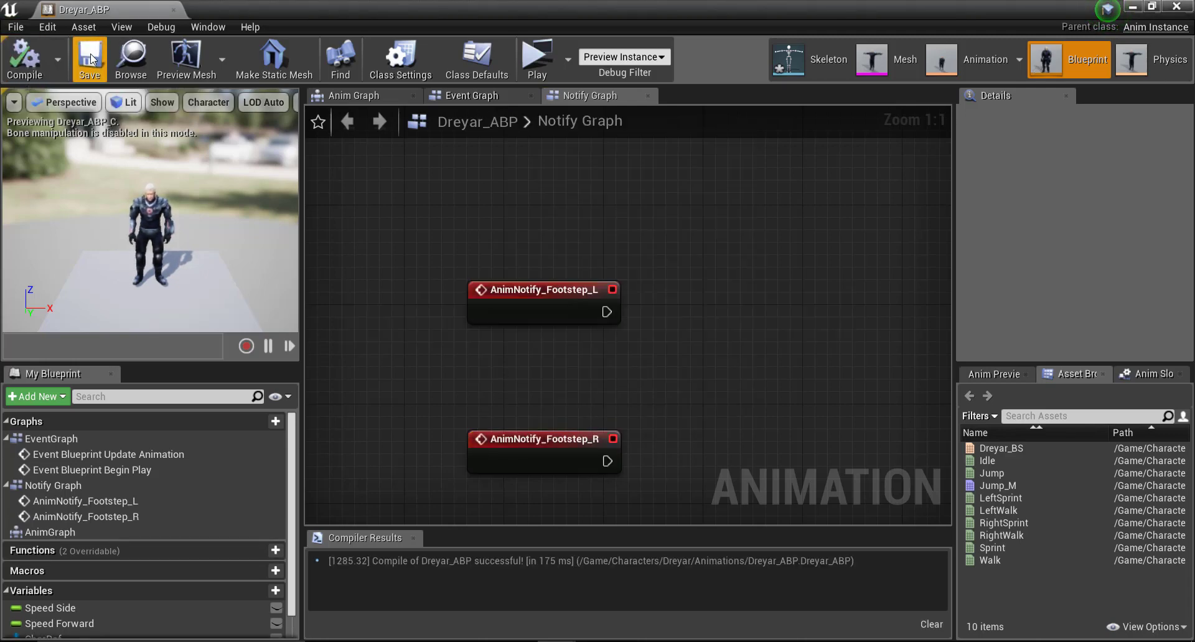
scroll(197, 430, down, 2)
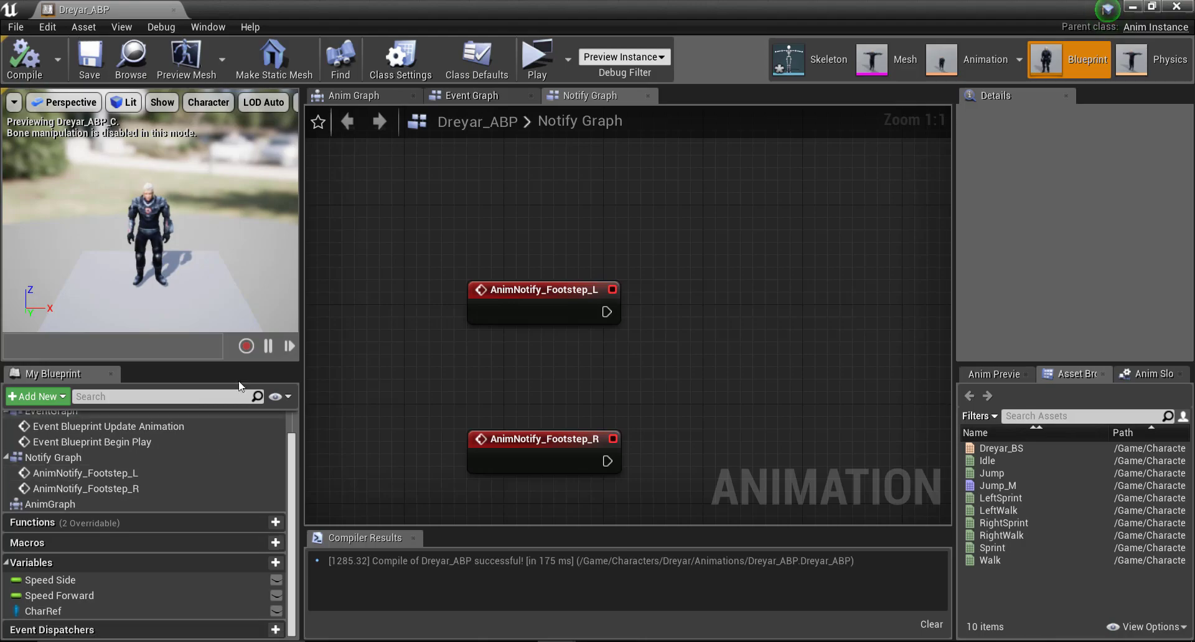
click(1133, 6)
click(84, 545)
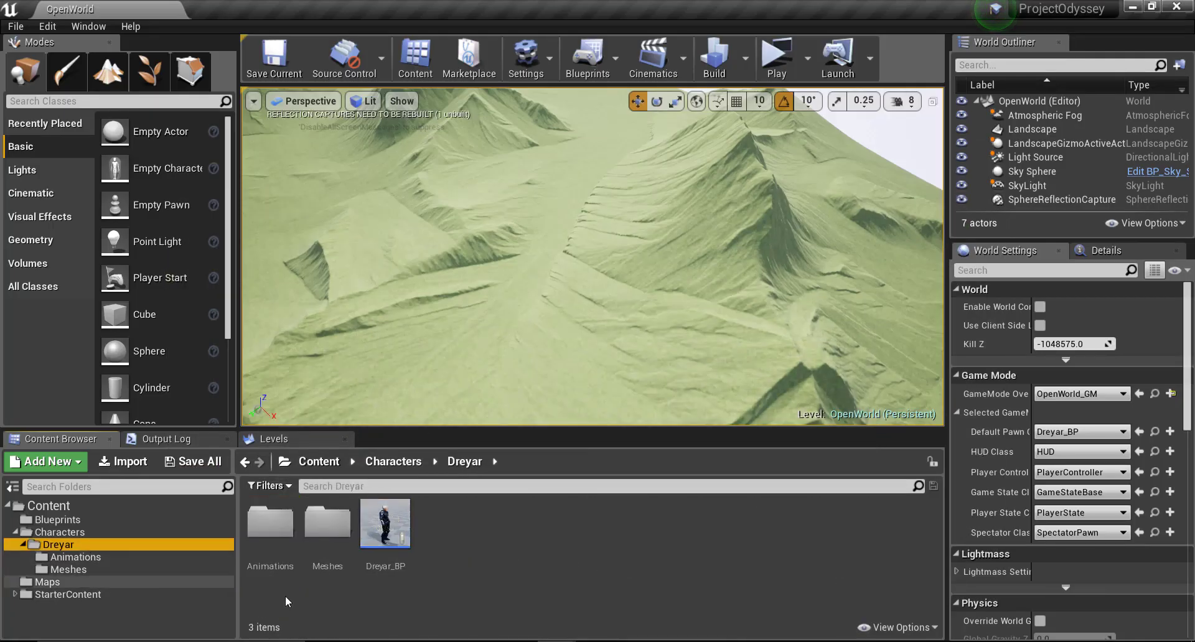
Open Dreyar_BP, add a Custom Event named Footstep in Basic Input, and maximize the editor.
double_click(402, 547)
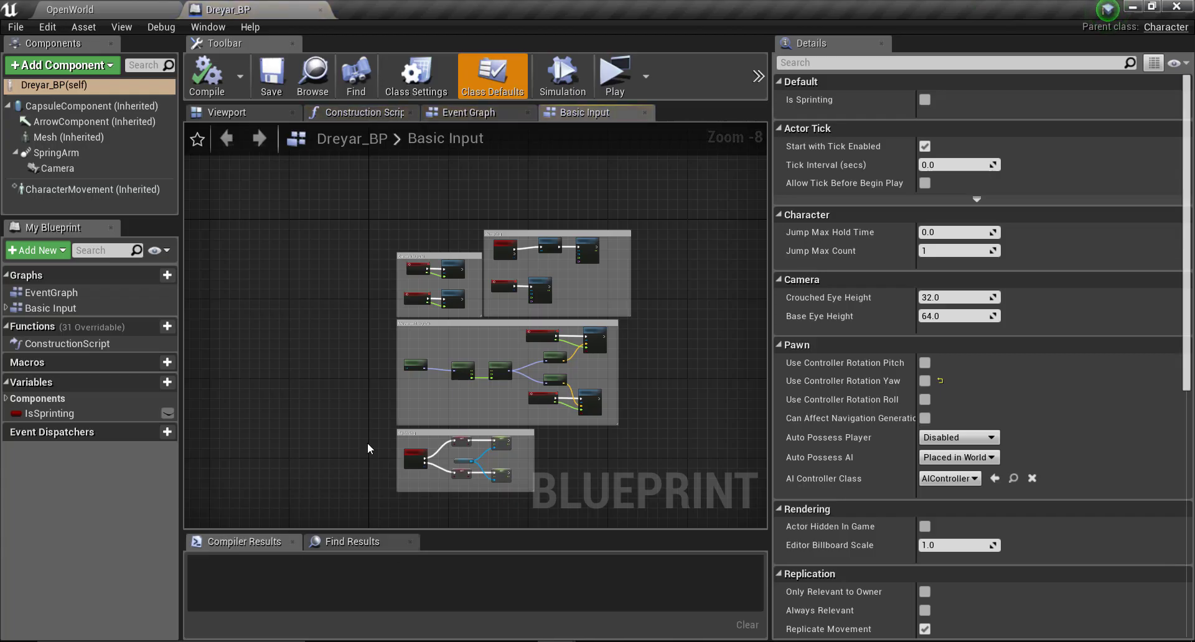
right_drag(536, 508, 469, 410)
scroll(502, 366, up, 3)
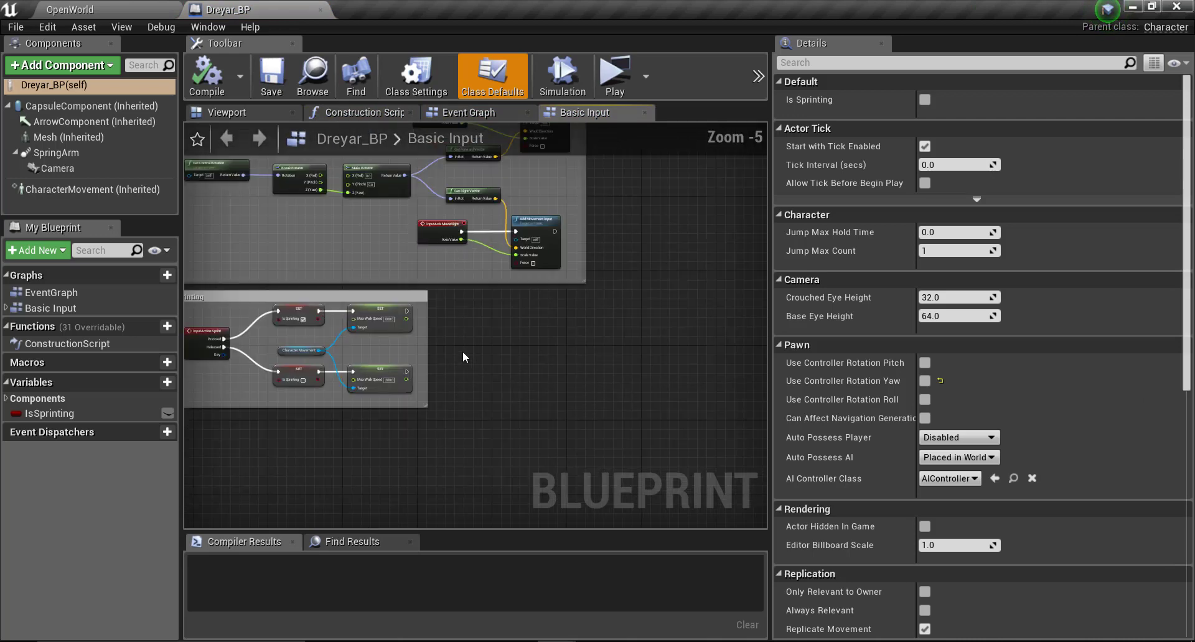
right_drag(462, 351, 460, 349)
scroll(461, 348, up, 5)
right_click(461, 347)
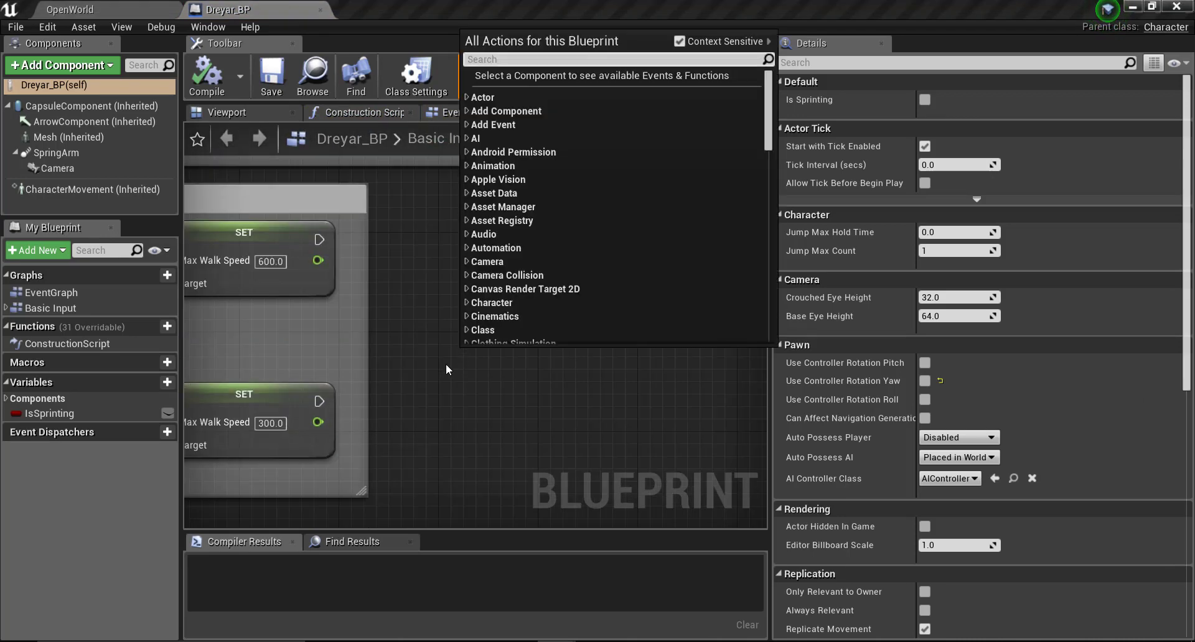
text(custom event)
key(Return)
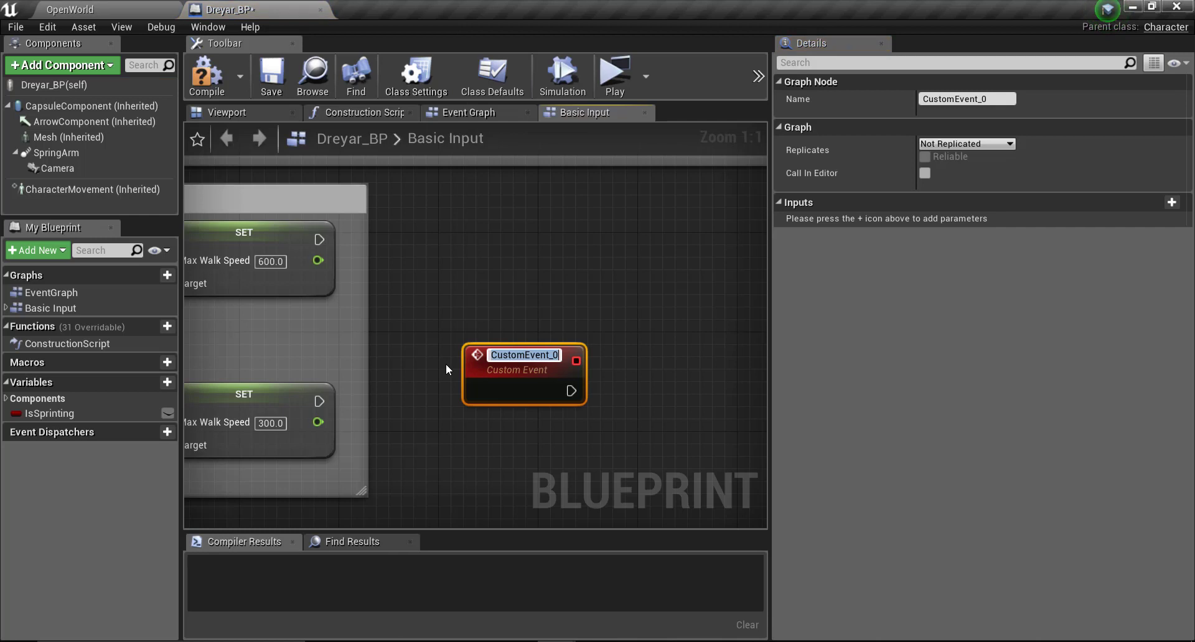
text(Footste)
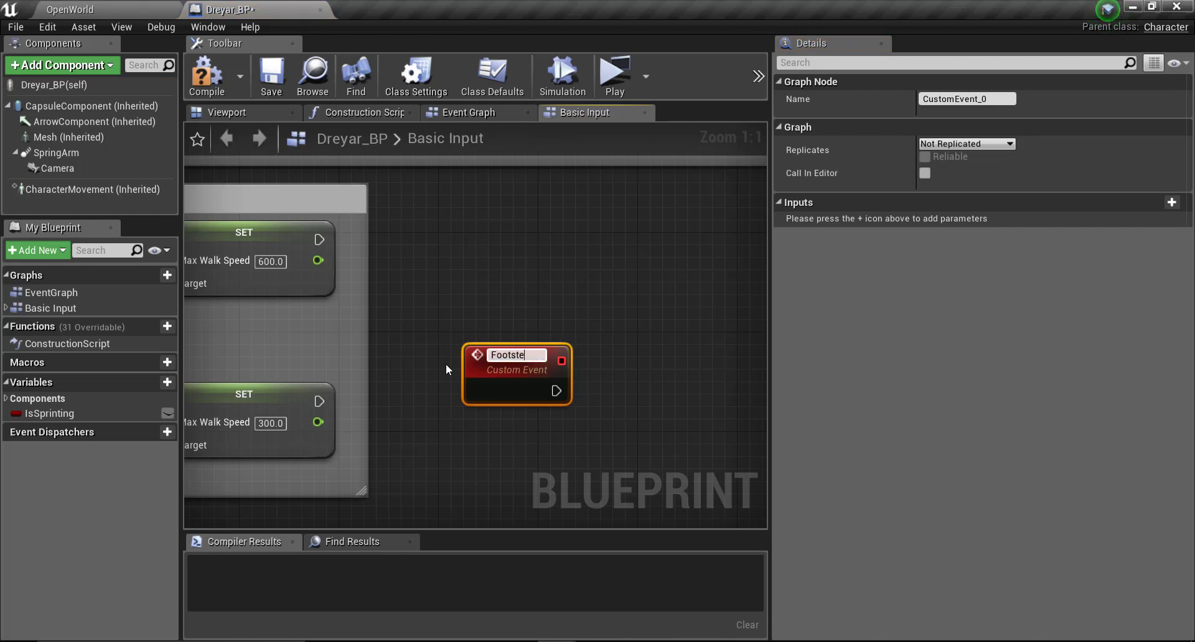
text(p)
key(Return)
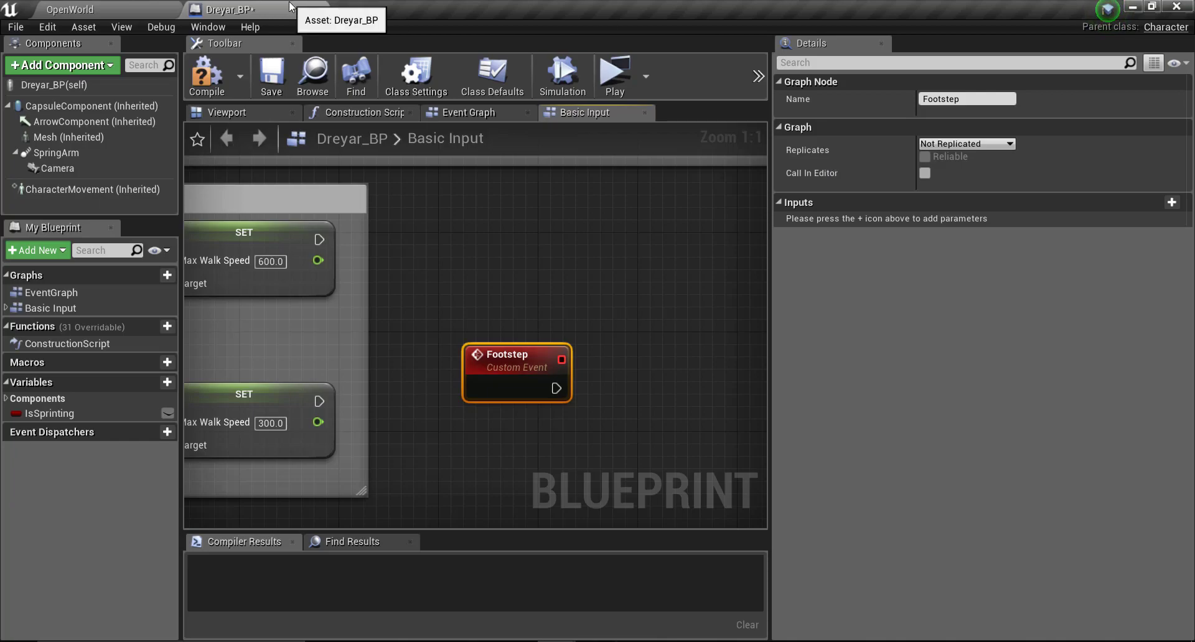
drag(291, 8, 417, 348)
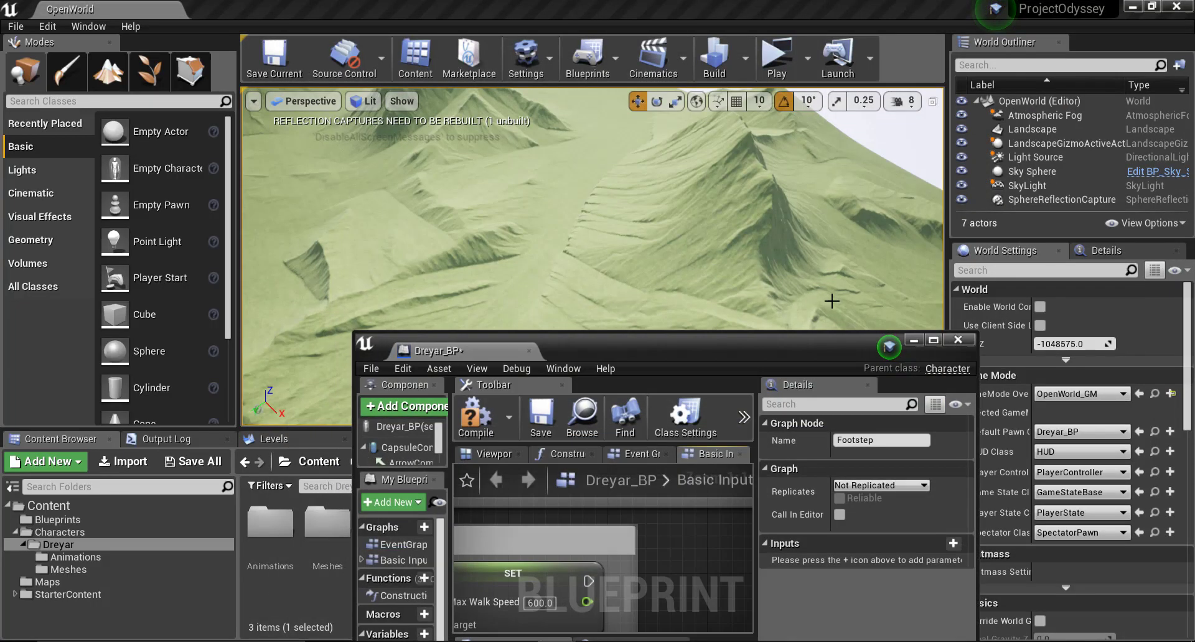
click(933, 340)
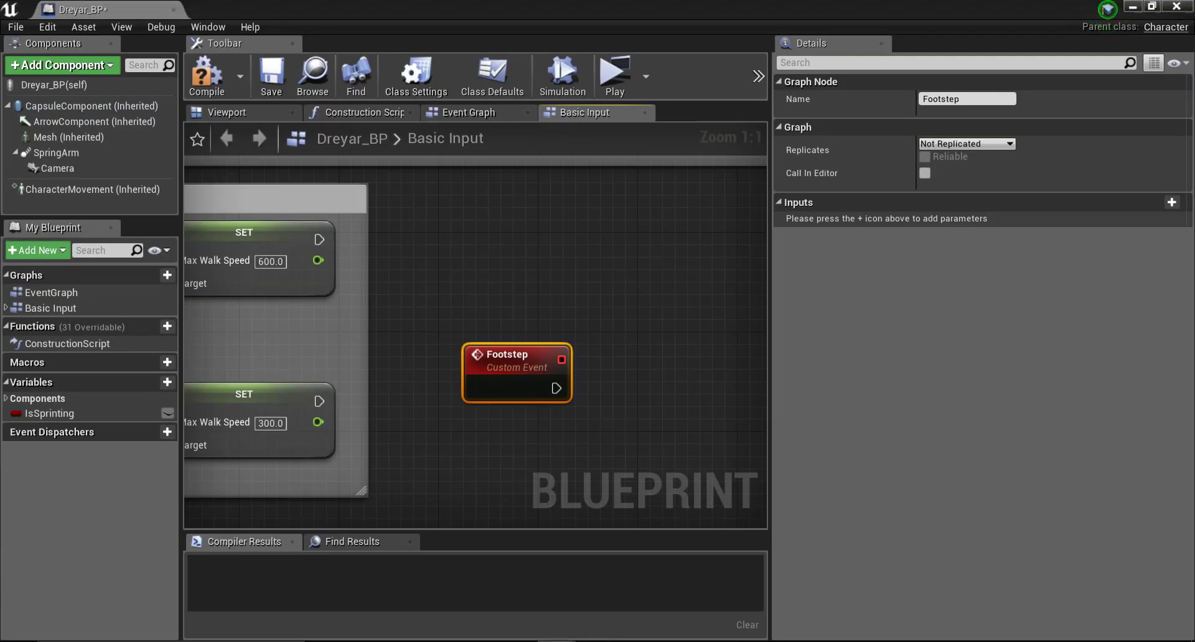
In Dreyar_ABP's Notify Graph, place a Char Ref getter and add a Cast To Dreyar_BP node.
click(593, 600)
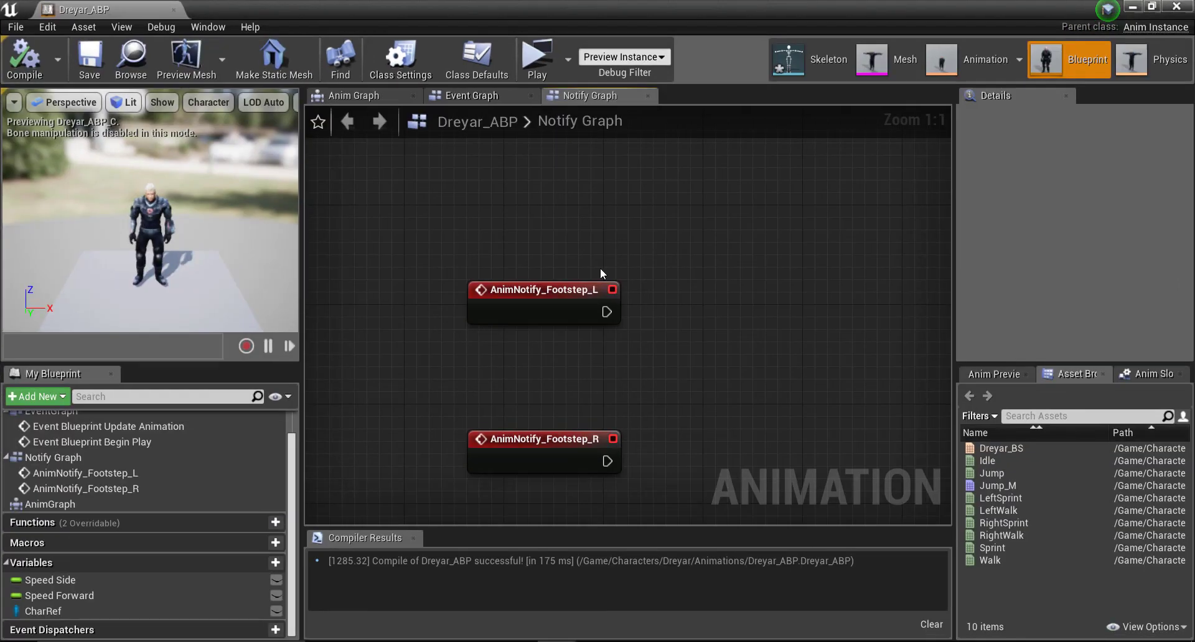
click(77, 608)
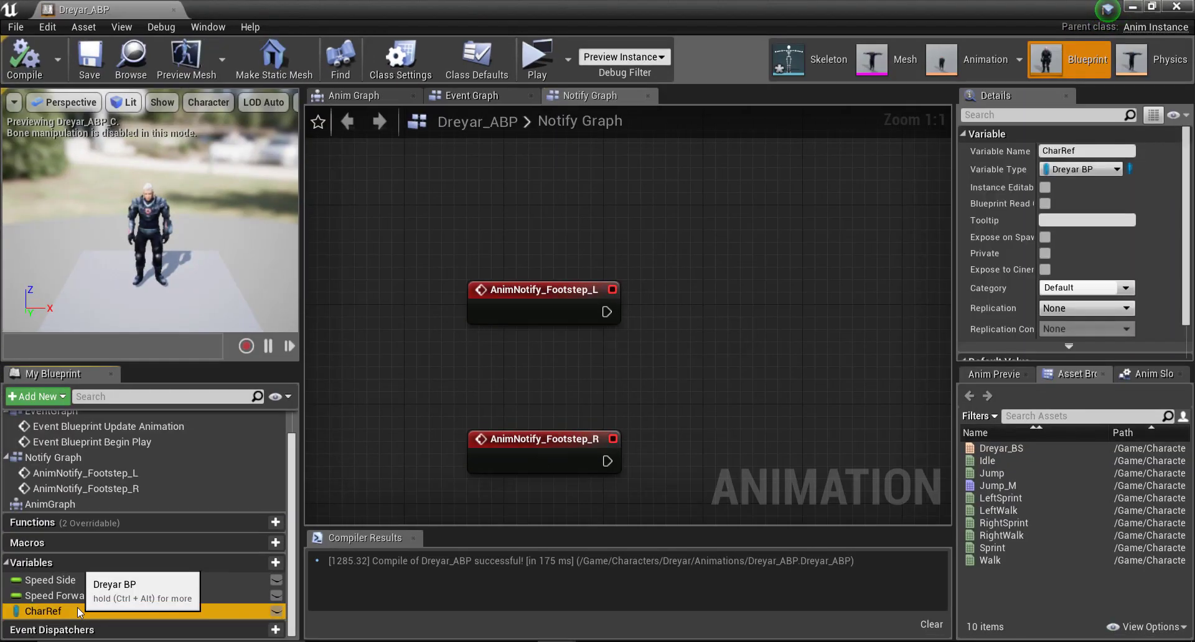
ctrl+drag(77, 609, 605, 312)
text(cast)
key(Return)
Add a Footstep call from the As Dreyar BP output and arrange it beside the cast.
right_drag(835, 397, 656, 391)
drag(641, 348, 726, 314)
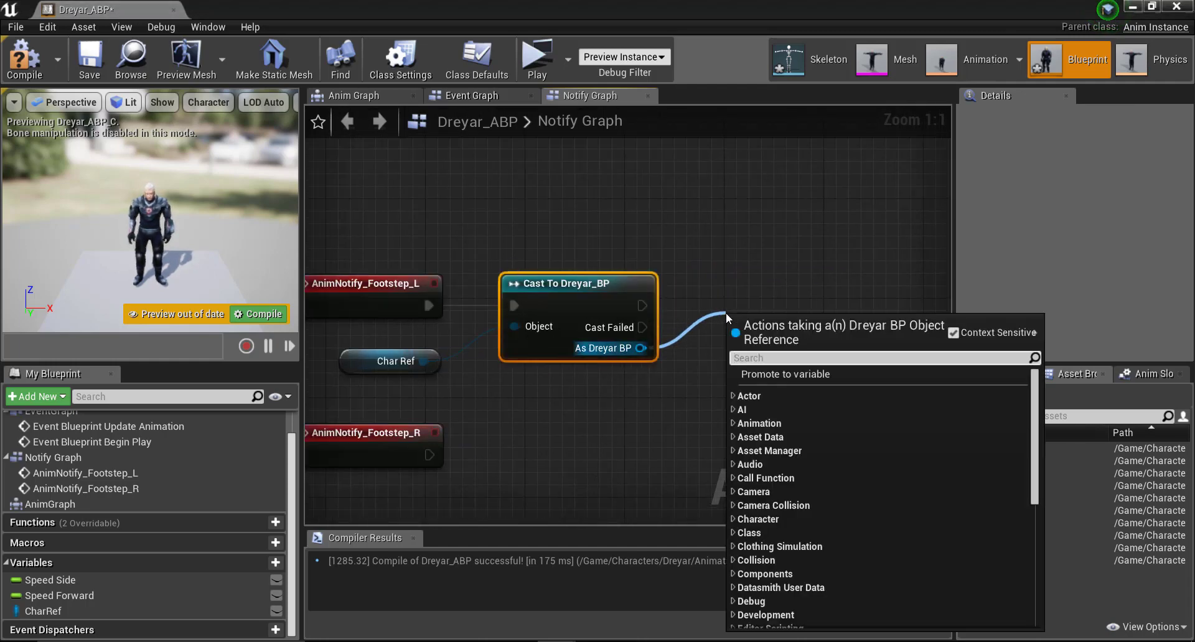
text(Foo)
key(Return)
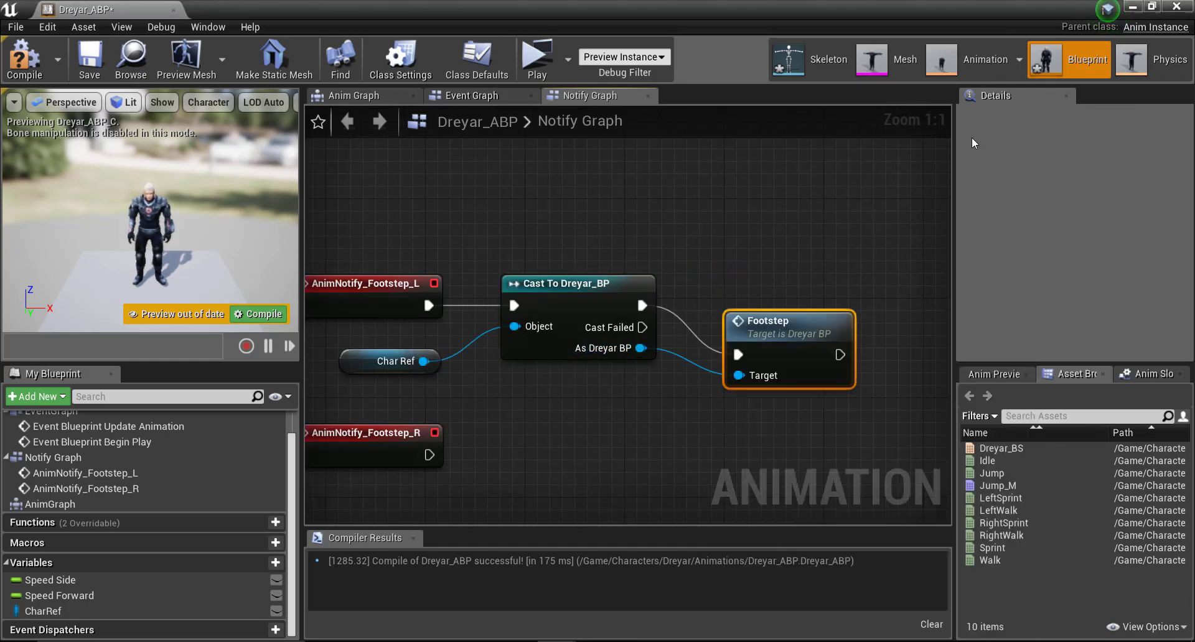
drag(773, 332, 778, 285)
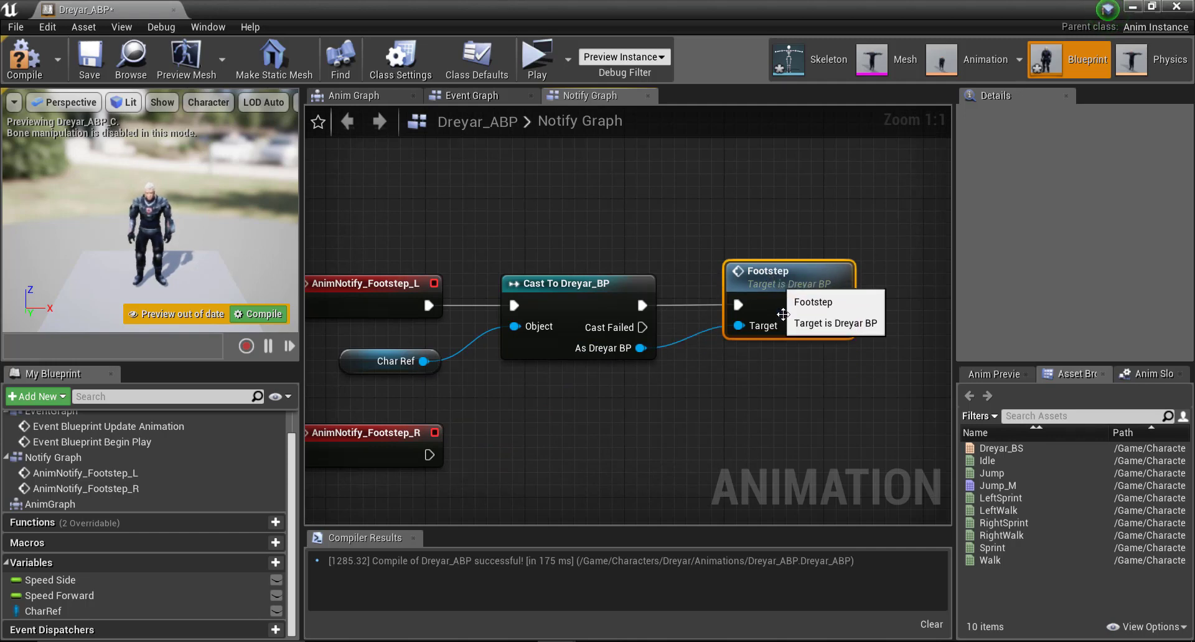
scroll(767, 365, down, 4)
right_drag(640, 436, 476, 434)
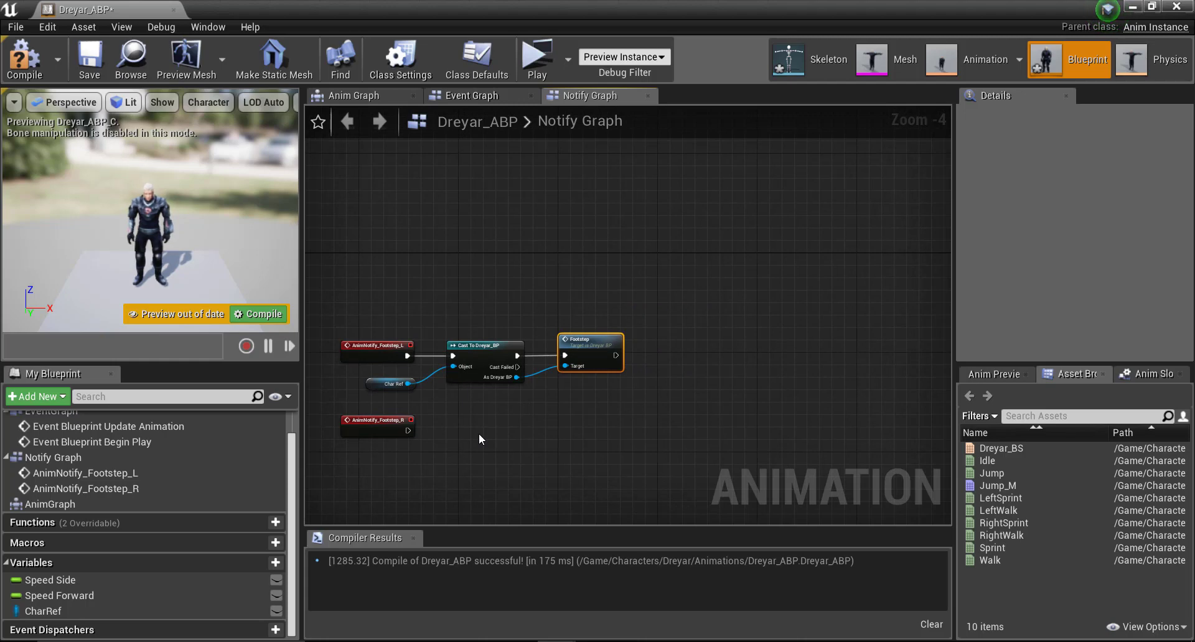
right_drag(477, 429, 649, 391)
scroll(648, 391, up, 1)
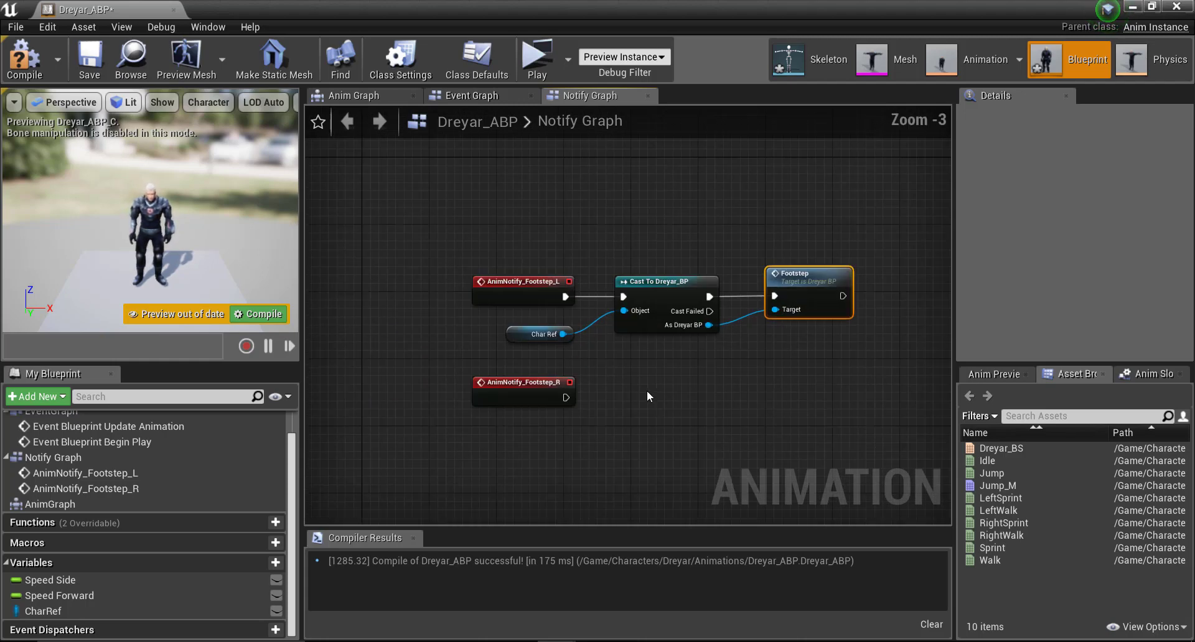
scroll(648, 391, up, 3)
drag(633, 206, 776, 335)
Select the Footstep, Cast To Dreyar_BP and Char Ref nodes together and delete them.
click(735, 409)
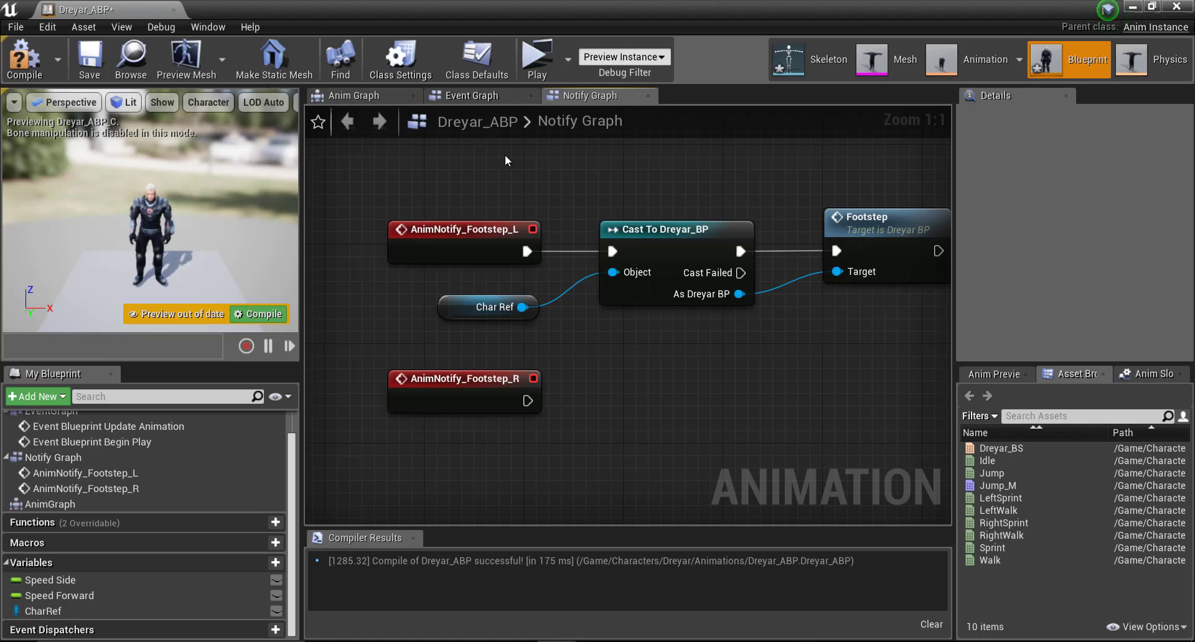
drag(592, 236, 633, 304)
drag(607, 356, 607, 357)
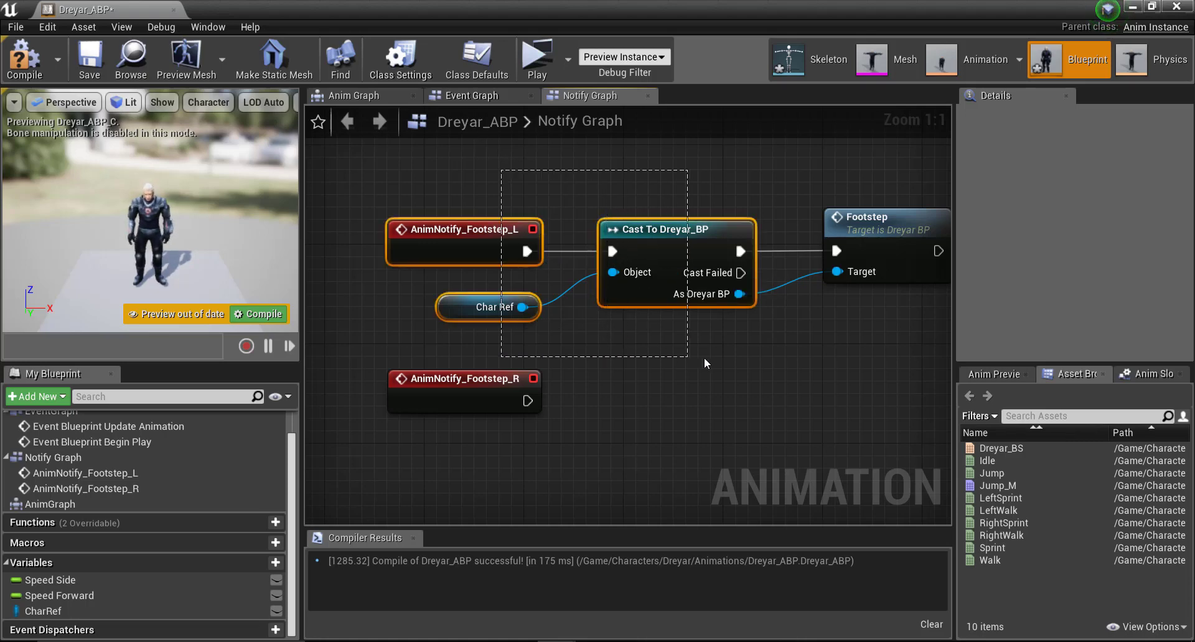
click(715, 357)
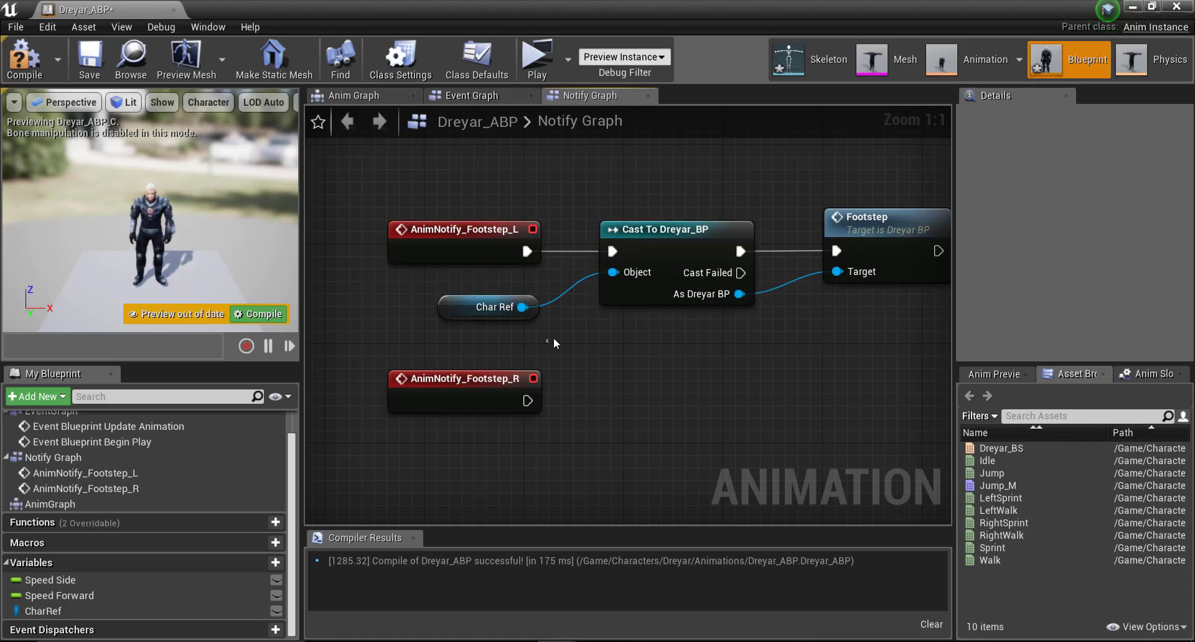
drag(554, 338, 869, 349)
drag(955, 274, 769, 302)
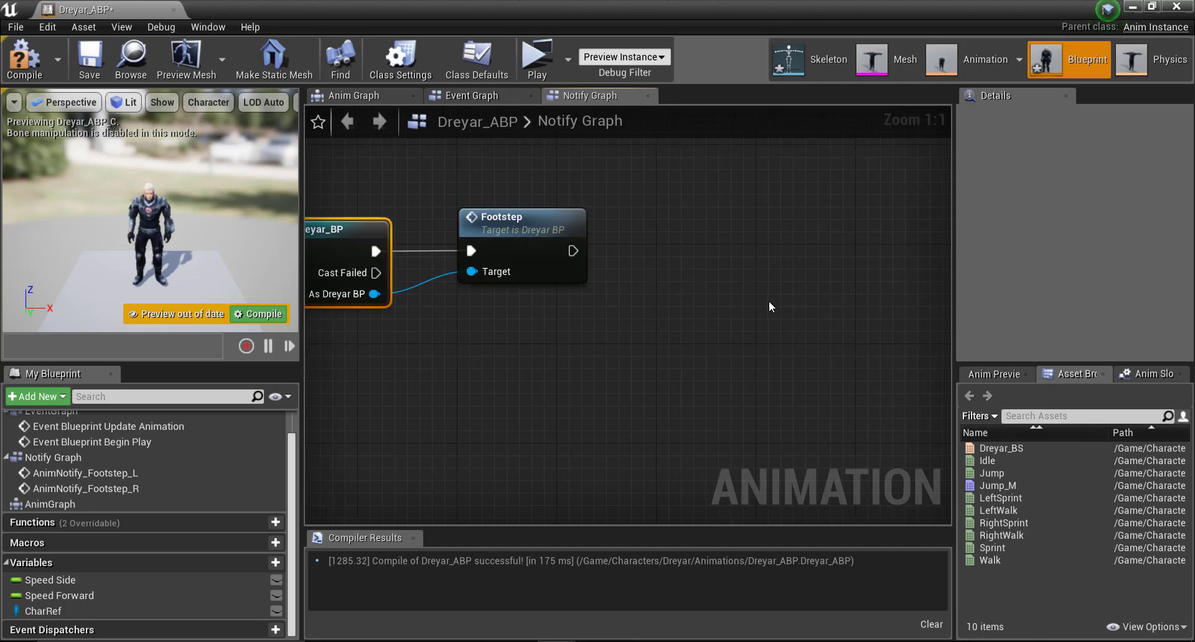
scroll(769, 302, down, 3)
click(847, 329)
drag(846, 248, 531, 310)
shift+click(446, 305)
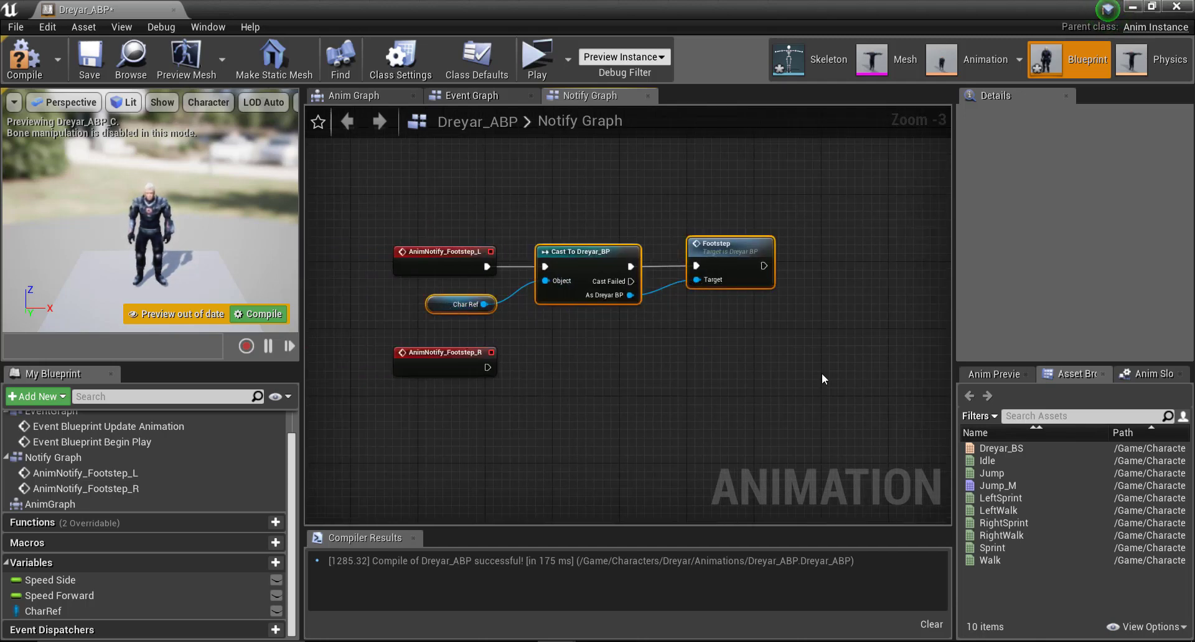
key(Delete)
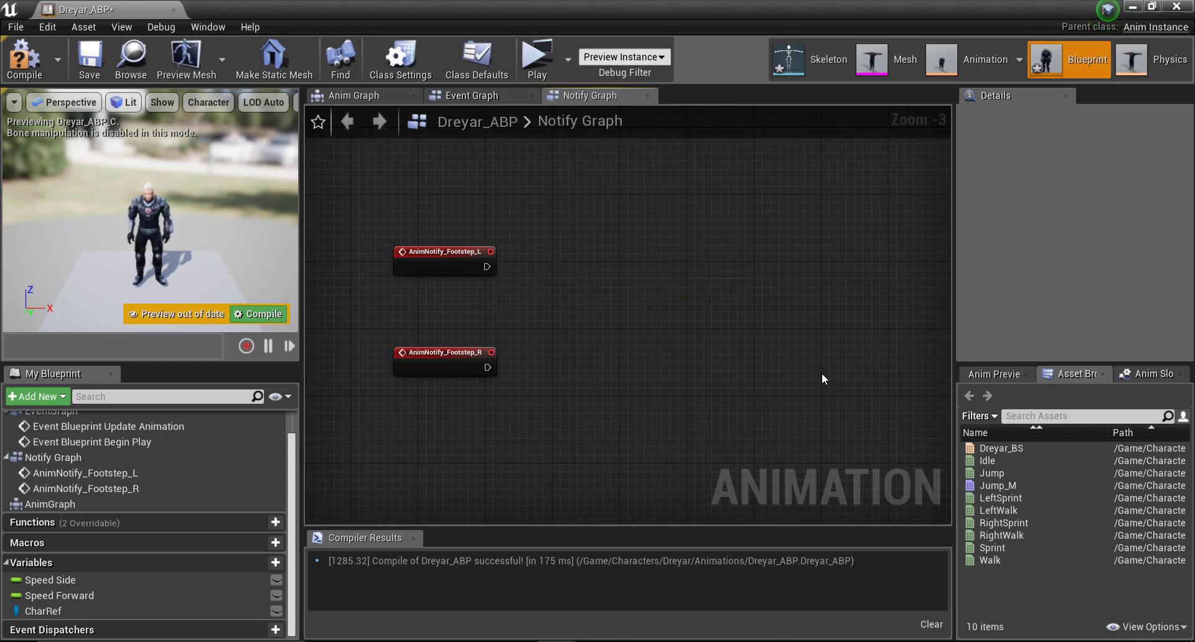
Recompile Dreyar_ABP and delete the Footstep custom event from Dreyar_BP.
click(24, 57)
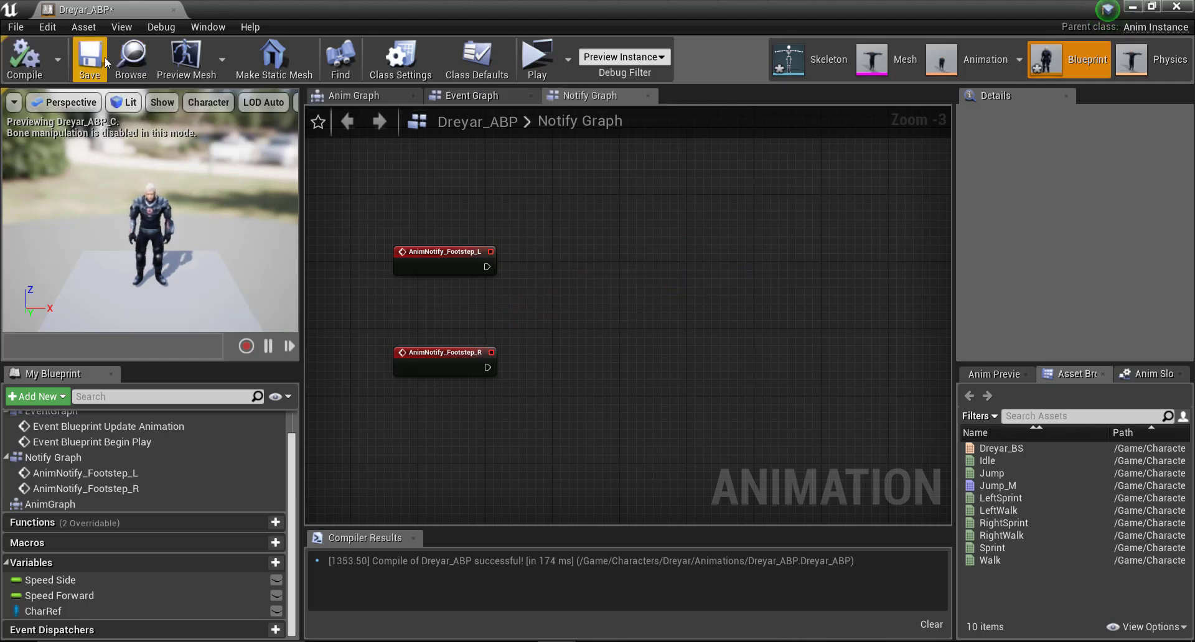
click(1133, 7)
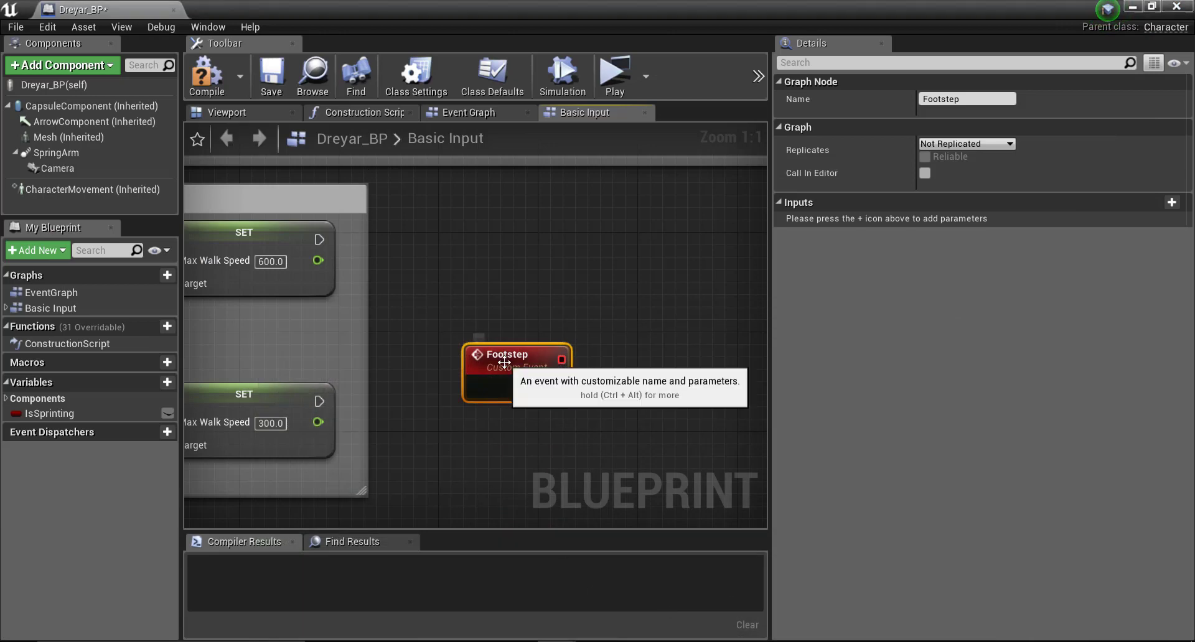
key(Delete)
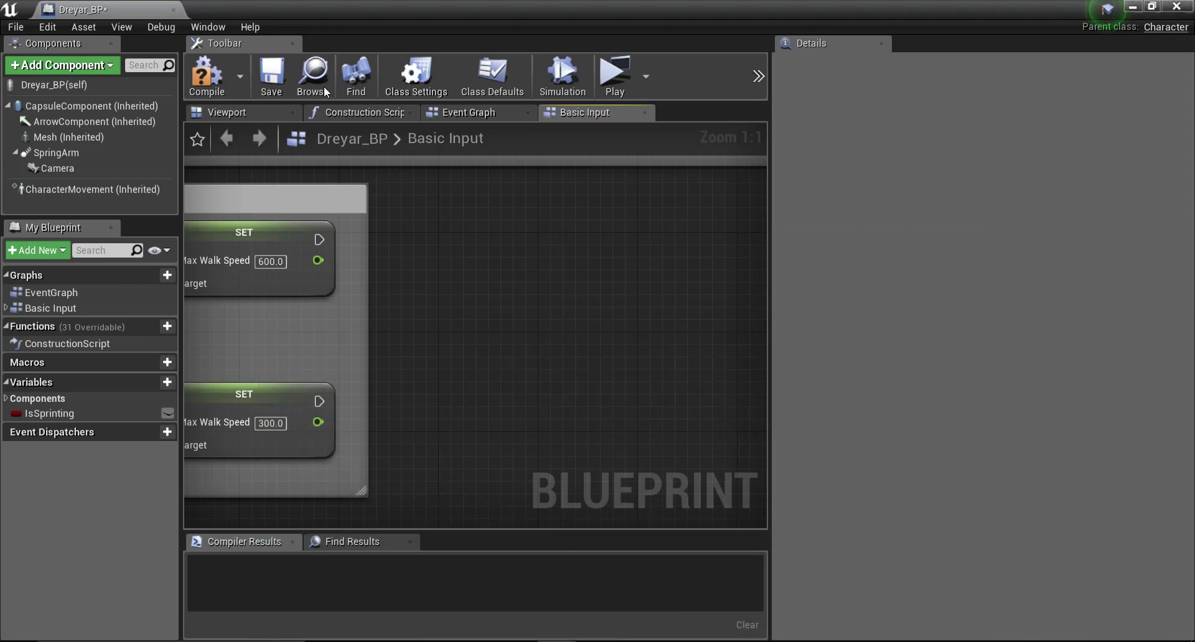
Compile and save Dreyar_BP, then close it to return to the level editor.
click(206, 72)
click(268, 81)
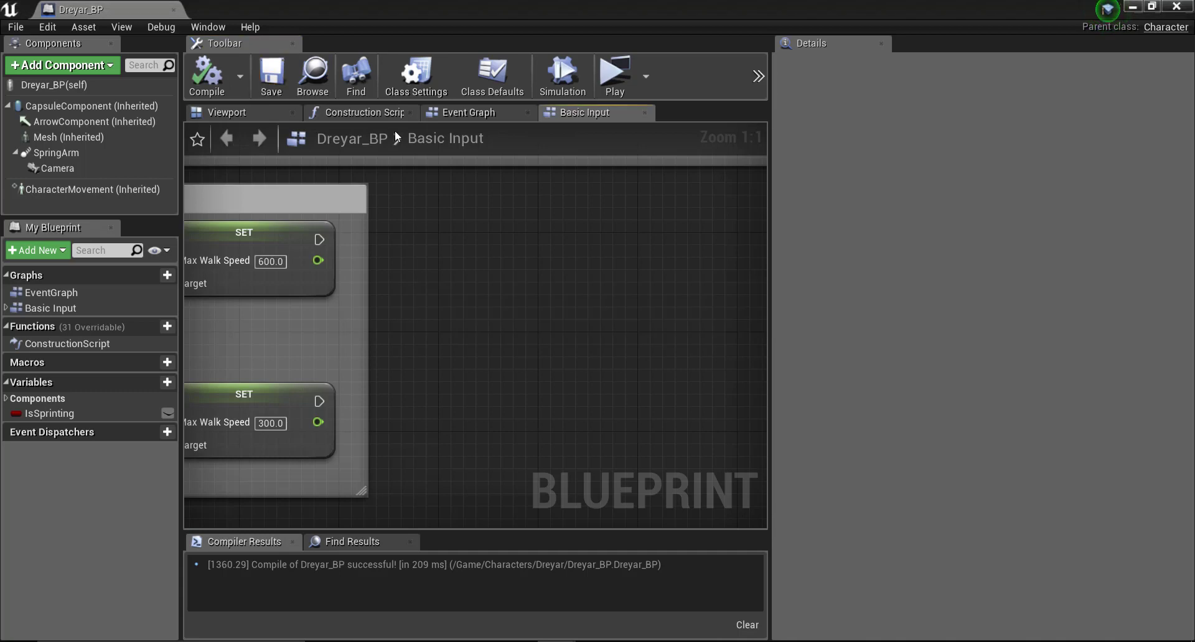
click(410, 84)
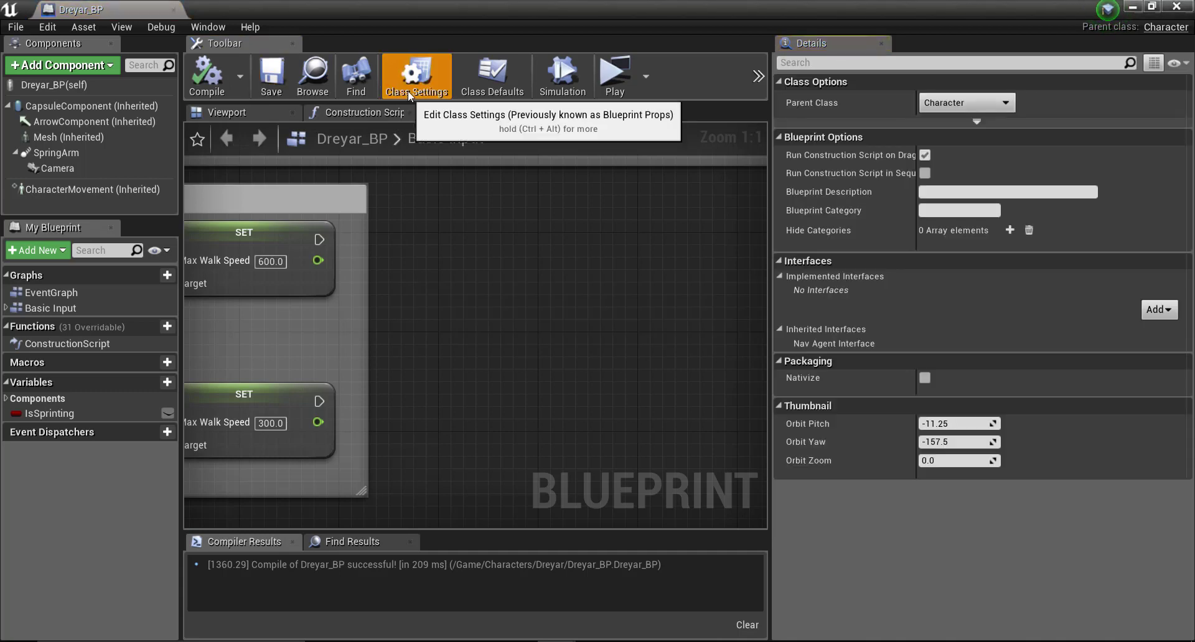
click(1128, 6)
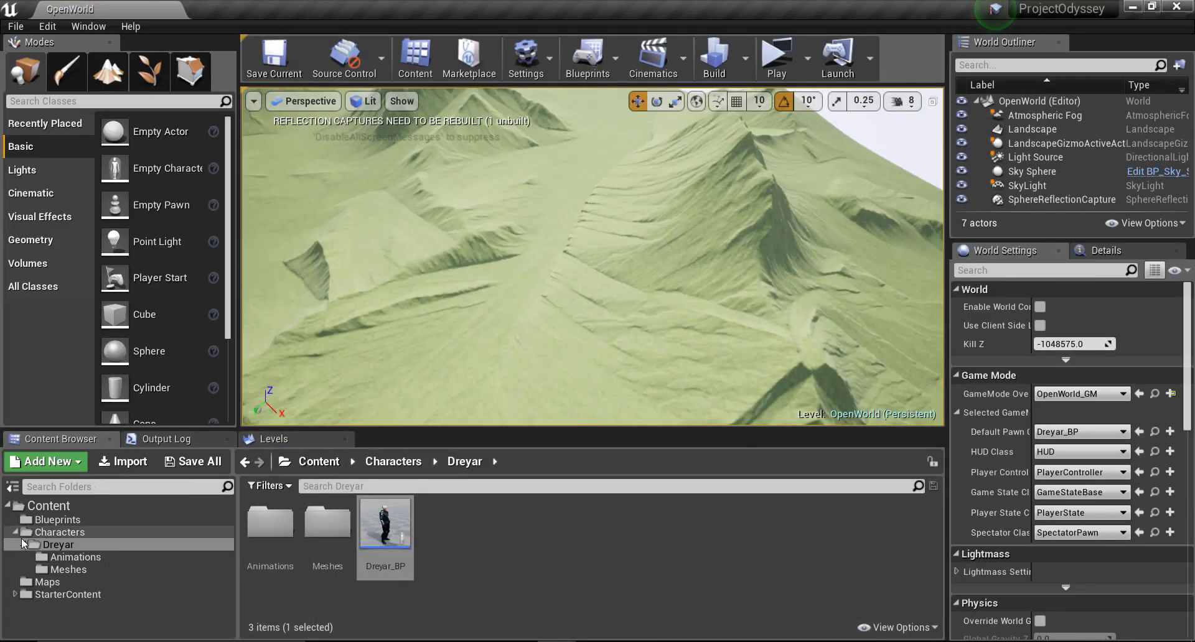
Create a folder named 'Interfaces' inside the Blueprints folder.
click(57, 520)
right_click(406, 529)
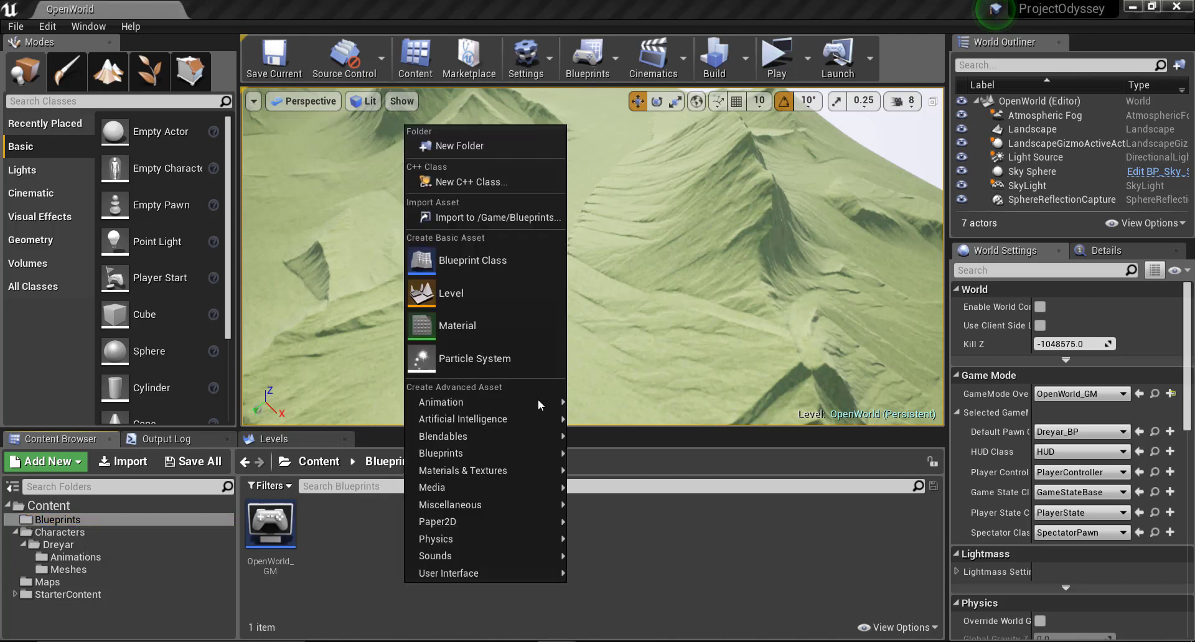
click(466, 149)
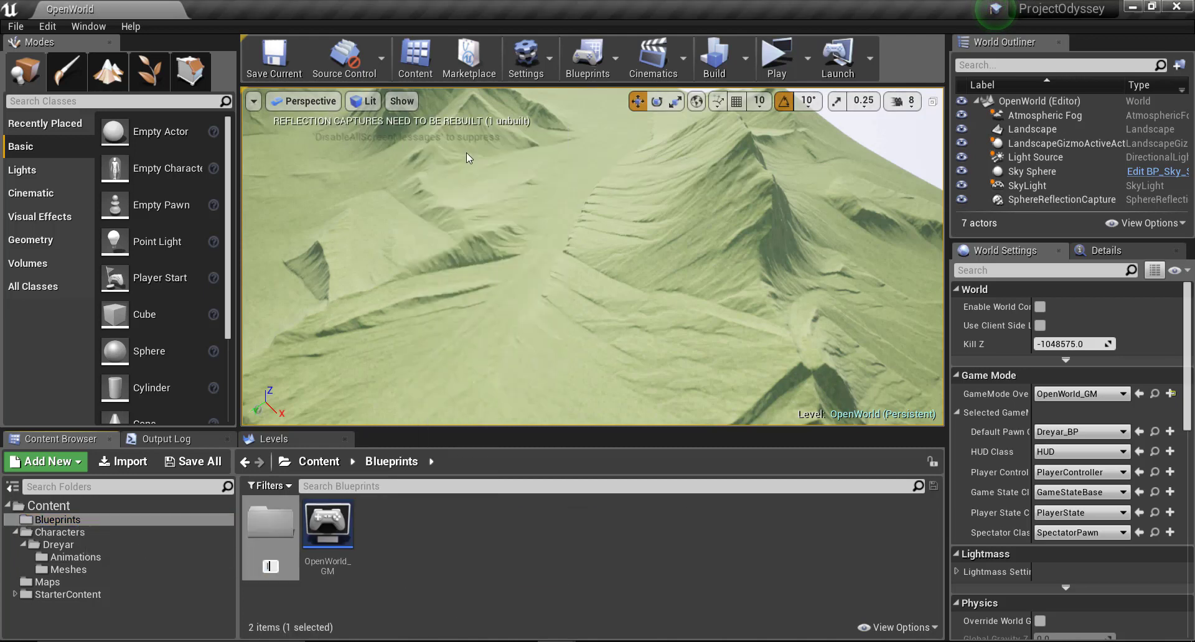
text(Interfaces)
key(Return)
In the Interfaces folder, create a Blueprint Interface named Character_BPI.
double_click(270, 526)
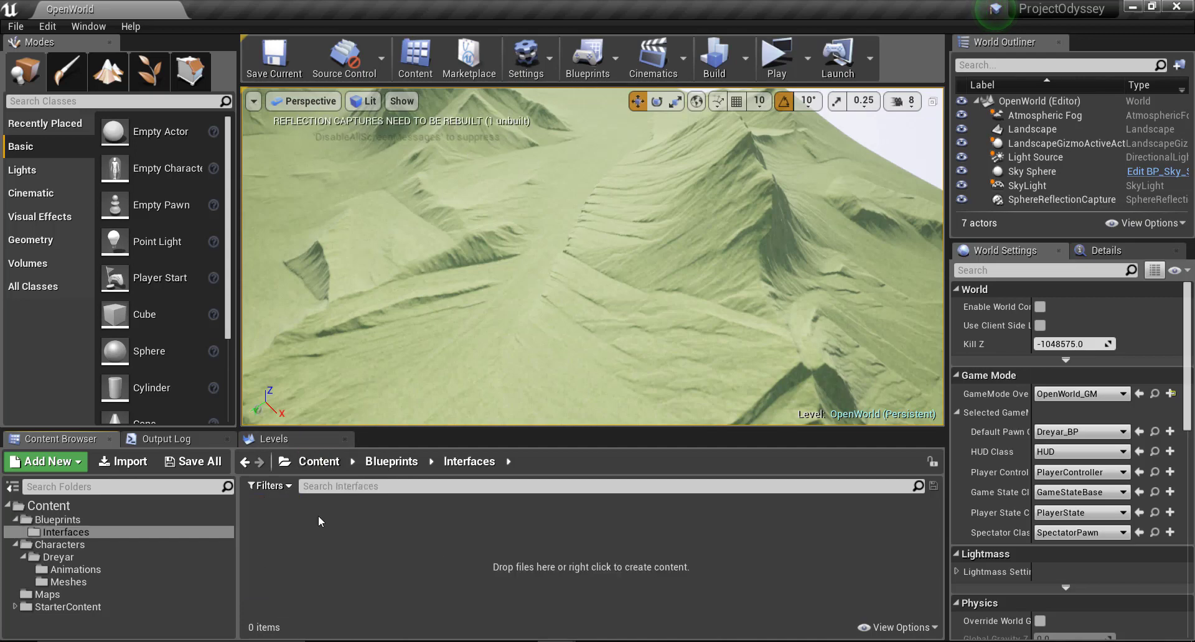
right_click(319, 517)
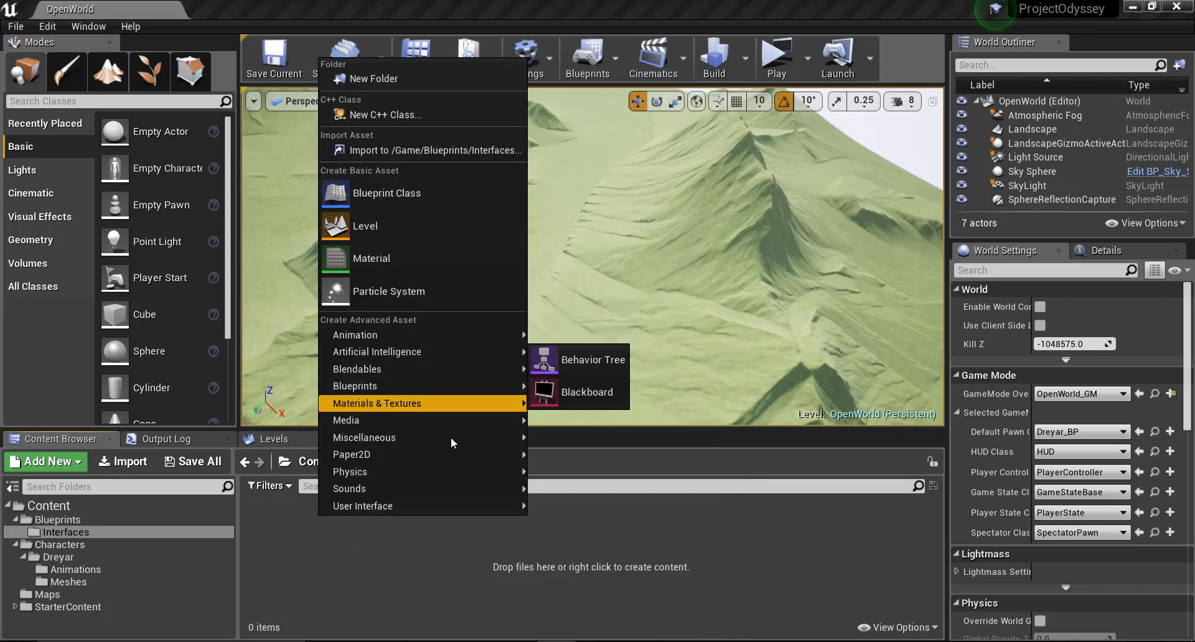
mouse_move(432, 387)
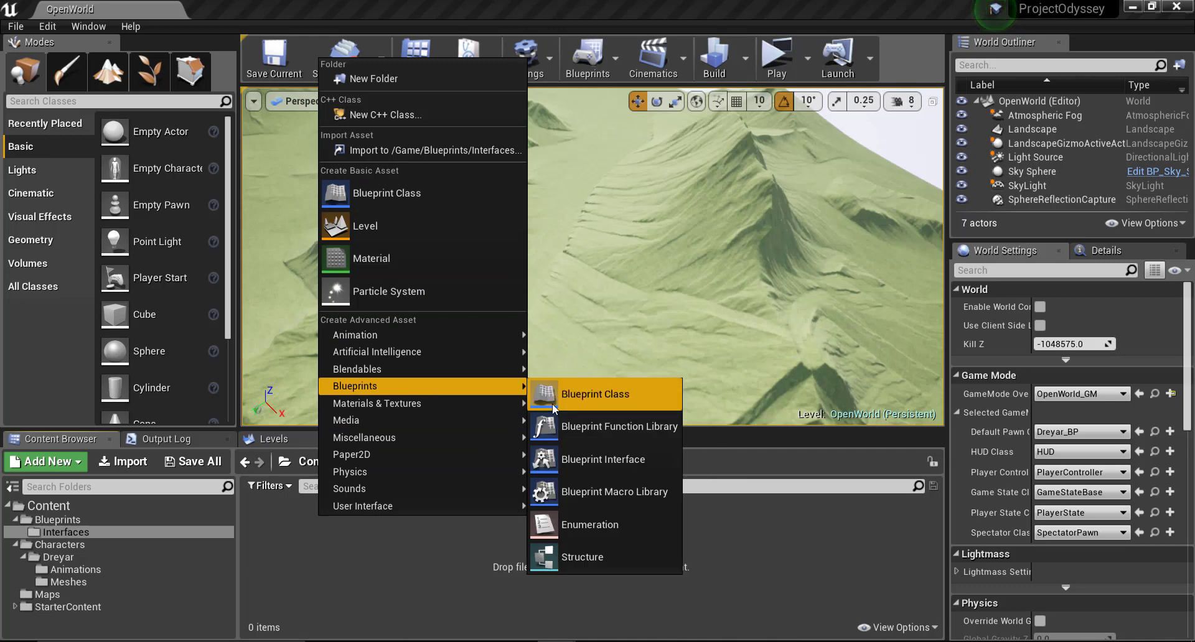
click(647, 468)
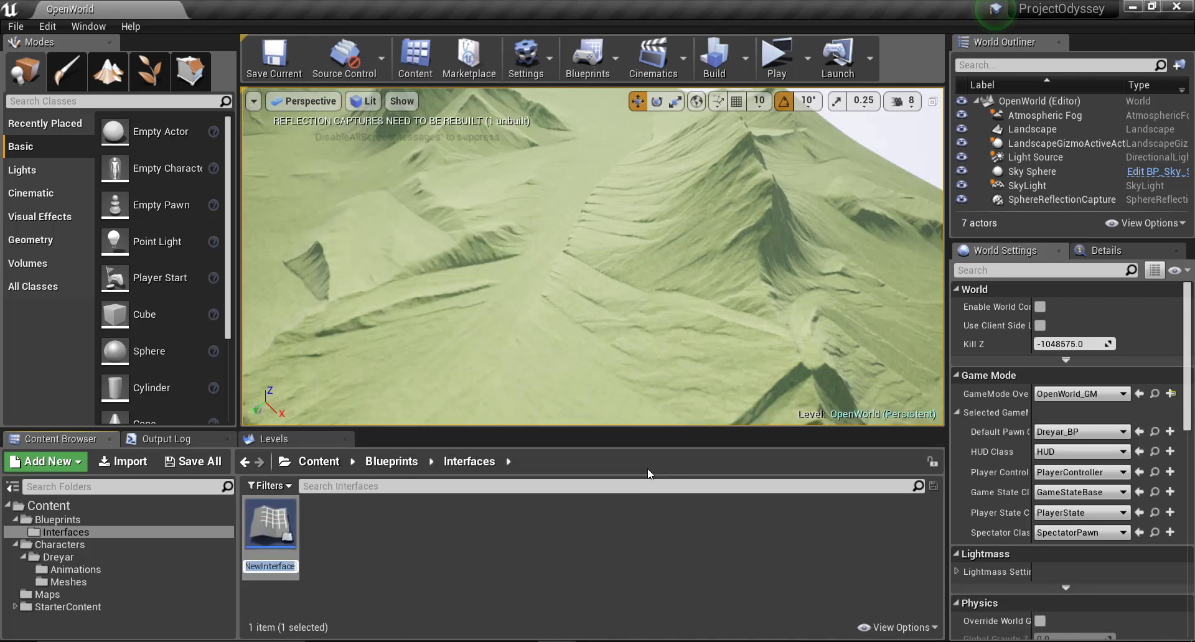
text(Charact)
text(er_BP)
text(I)
key(Return)
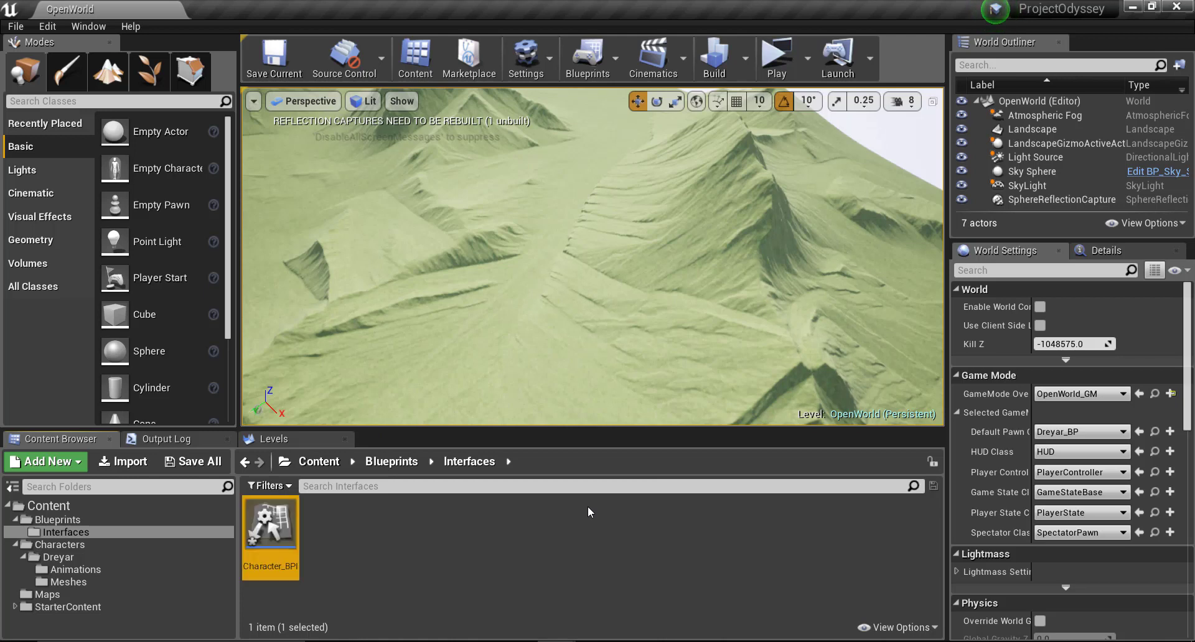
Open Character_BPI and rename its NewFunction_0 function to 'Footsteps'.
double_click(257, 557)
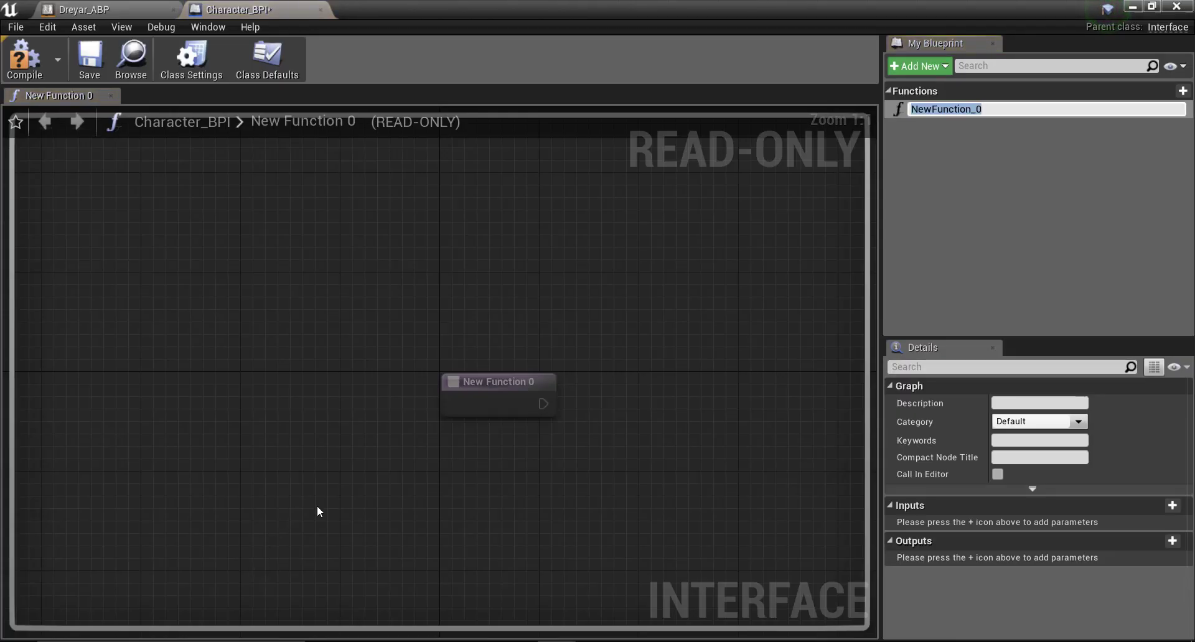
drag(585, 469, 370, 261)
click(337, 257)
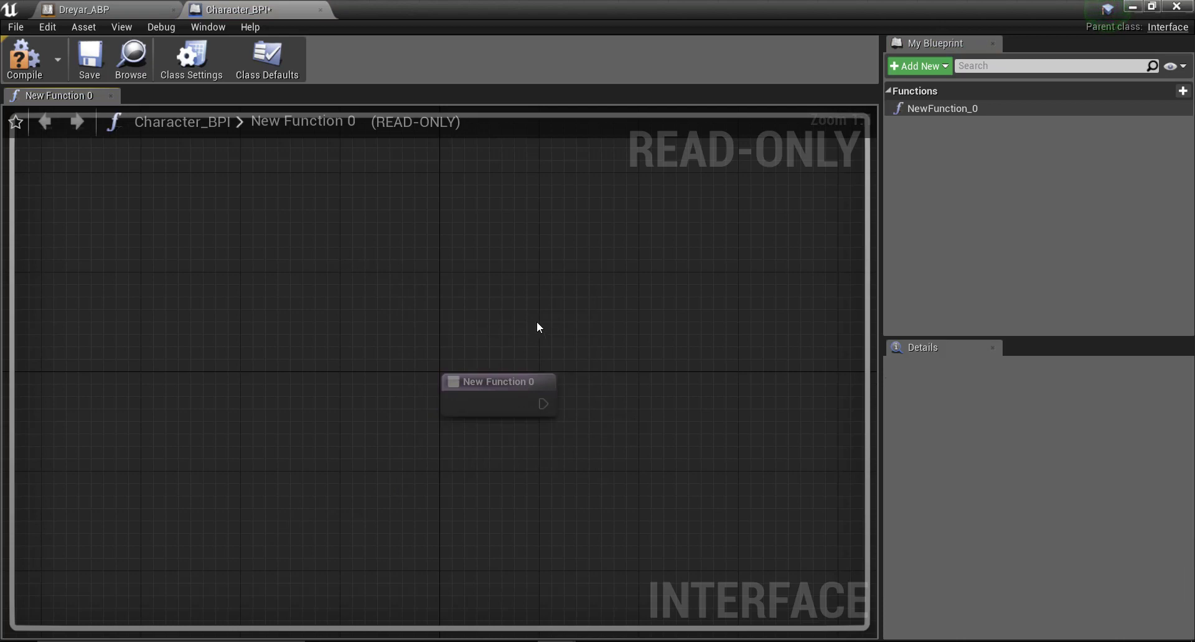
click(984, 107)
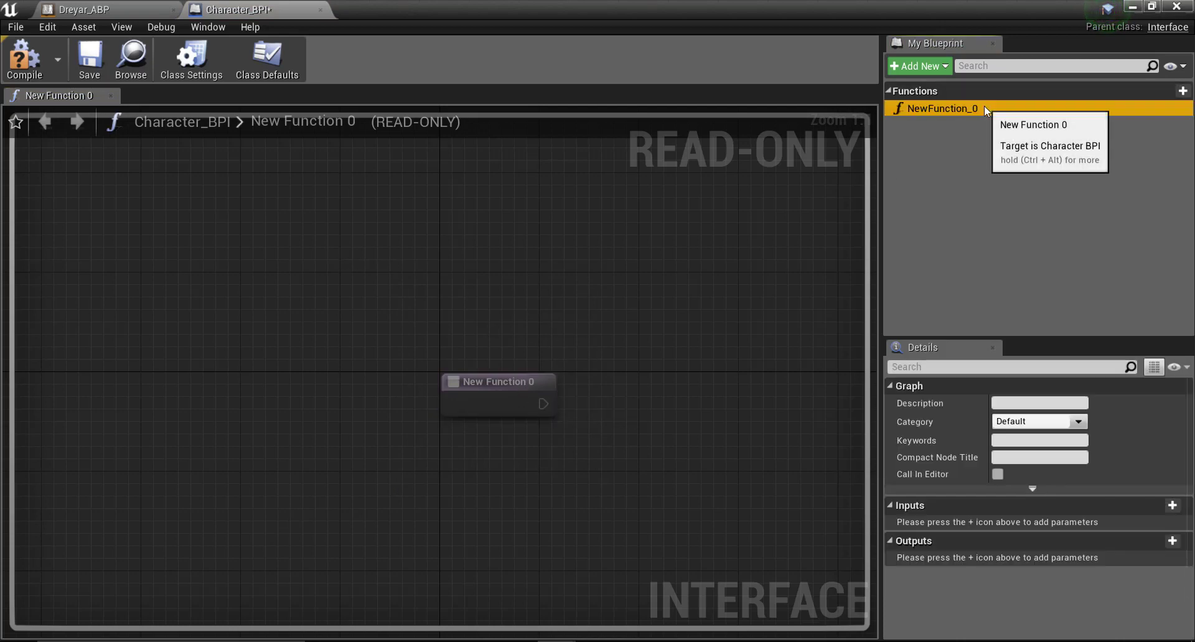
right_click(961, 110)
click(1002, 146)
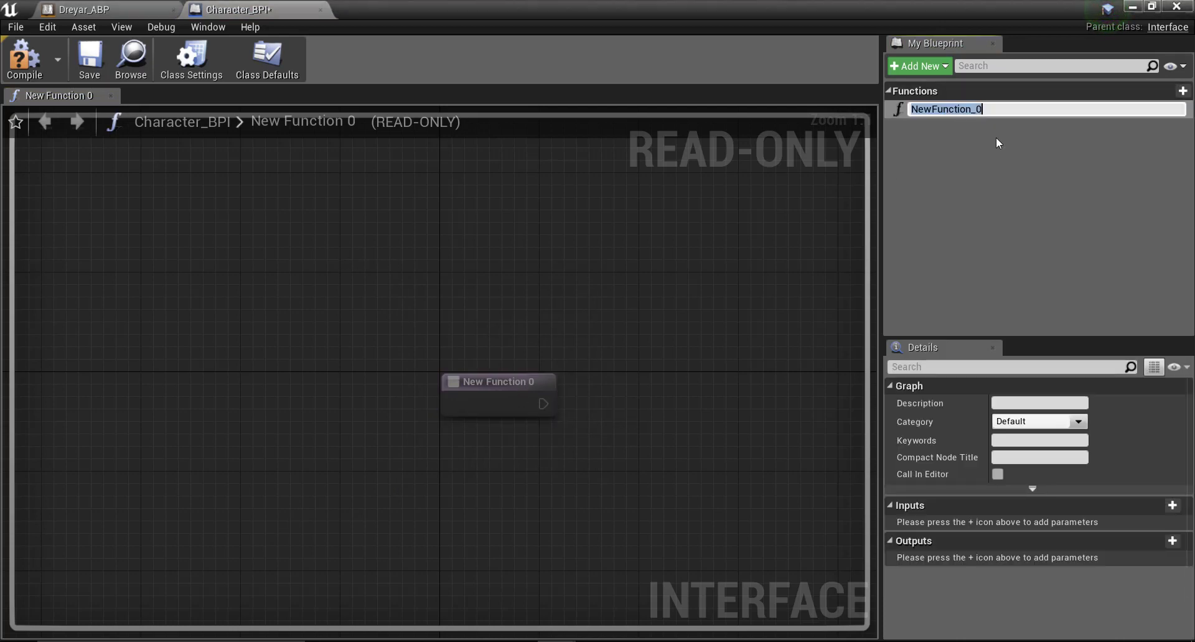
key(BackSpace)
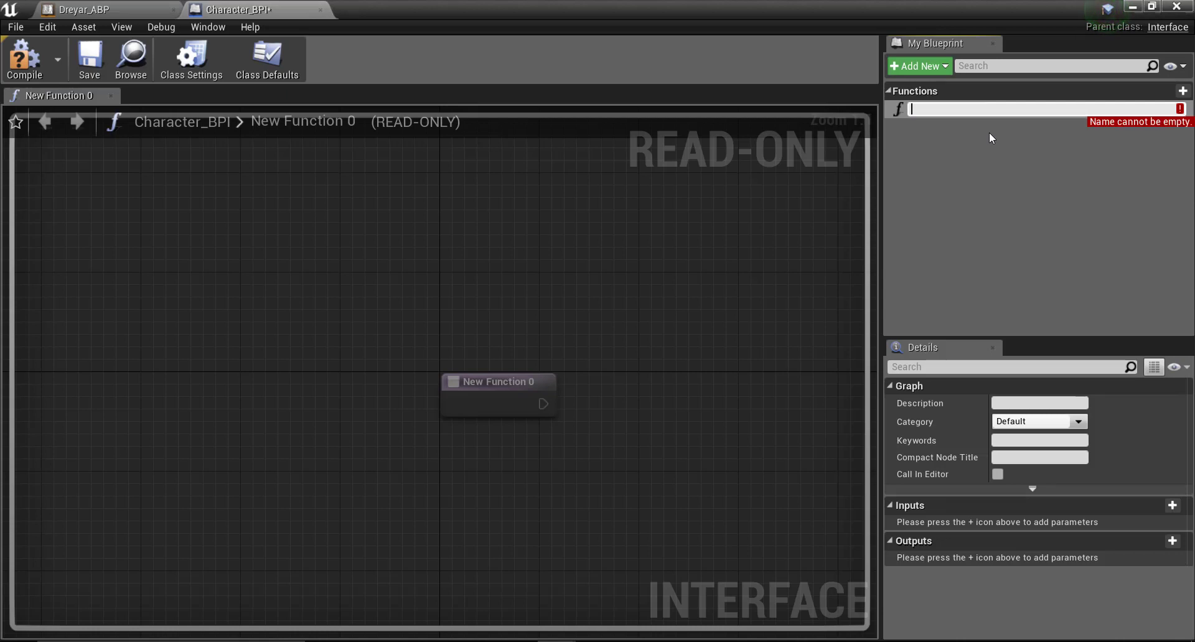
text(Foots)
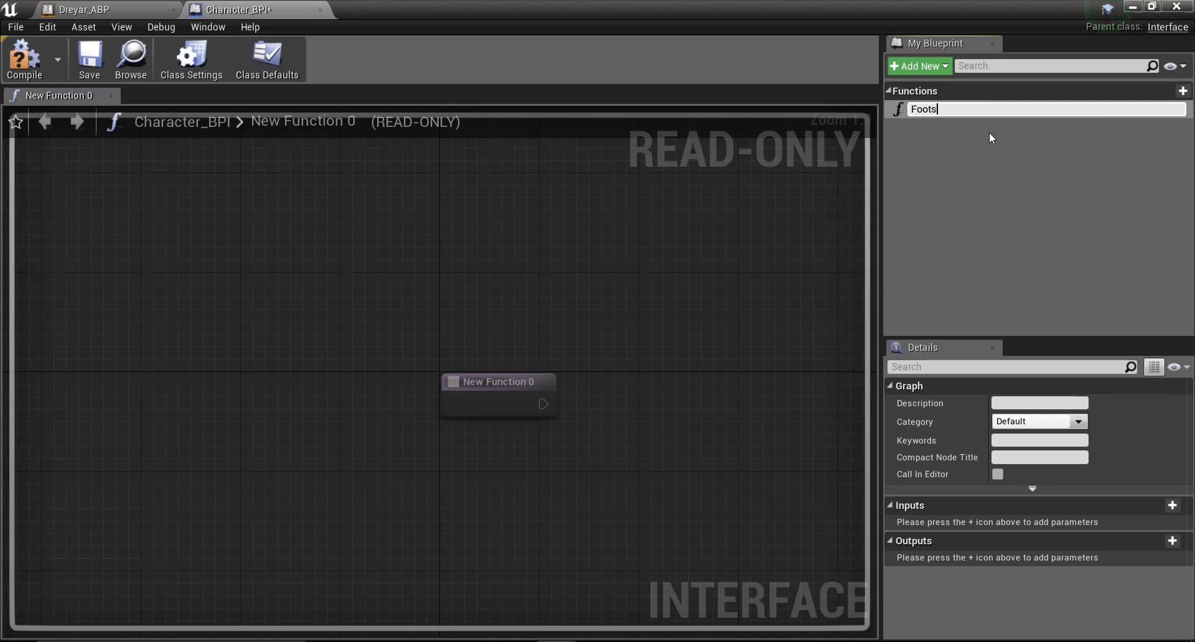
text(teps)
key(Return)
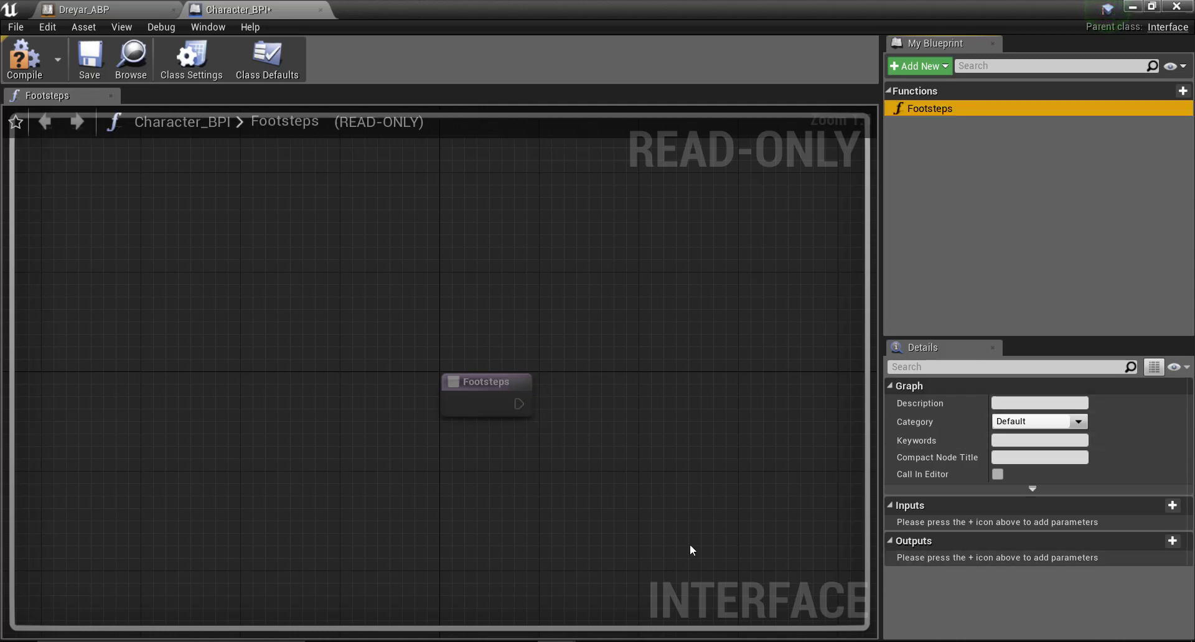
Add a Boolean input named 'Left Step?' to the Footsteps function.
click(1173, 506)
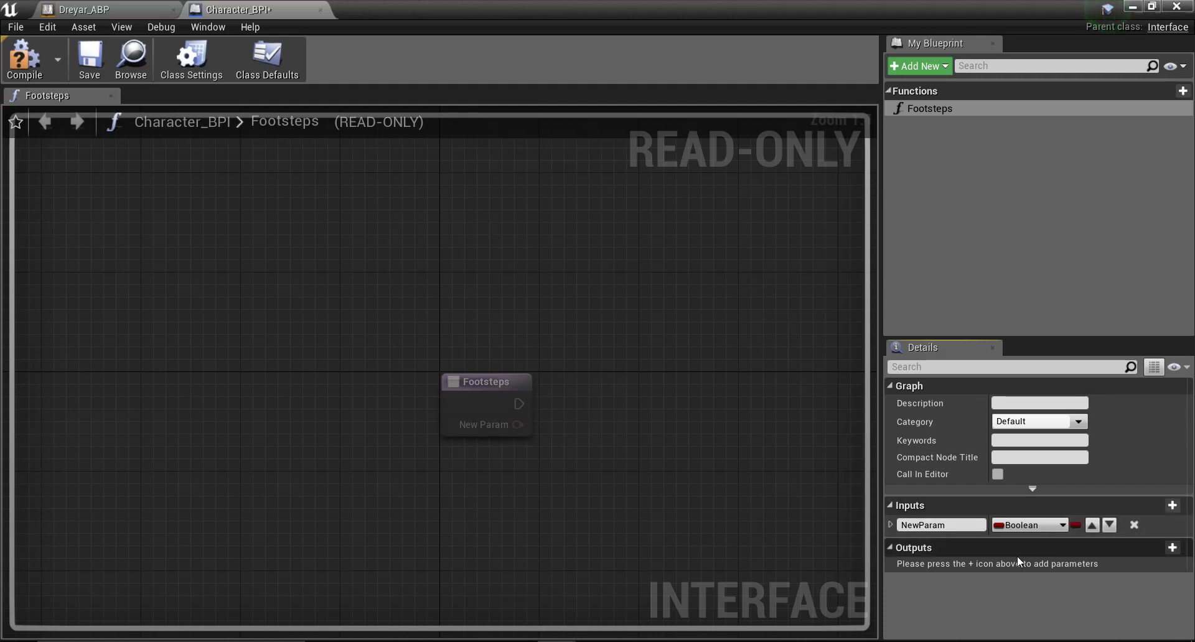
click(941, 525)
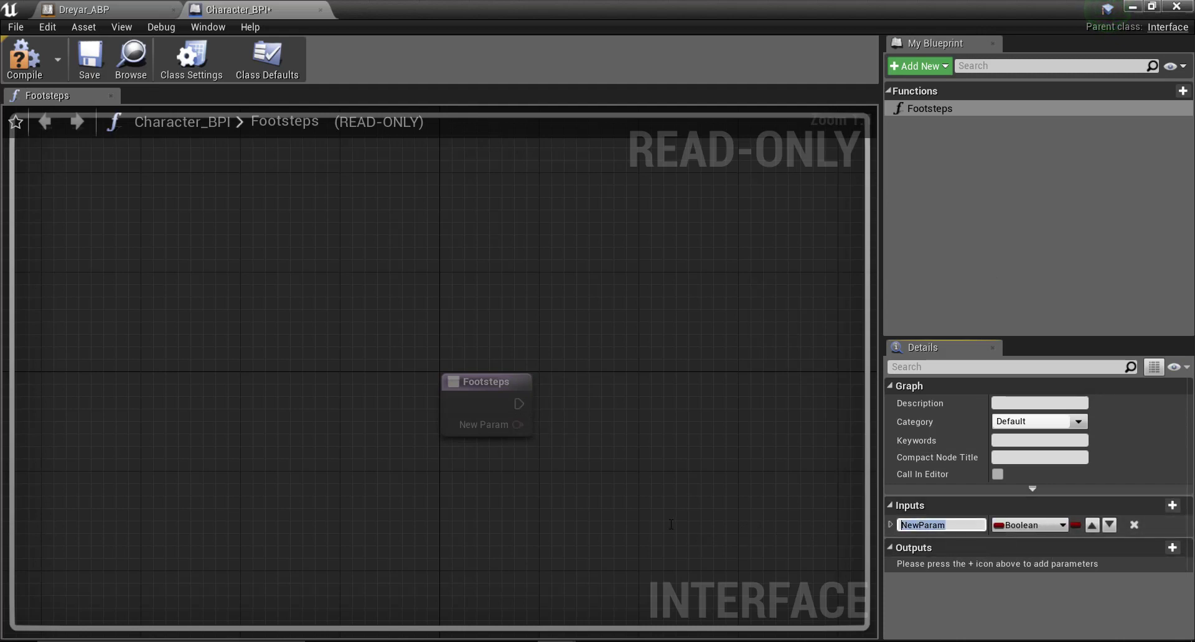
key(BackSpace)
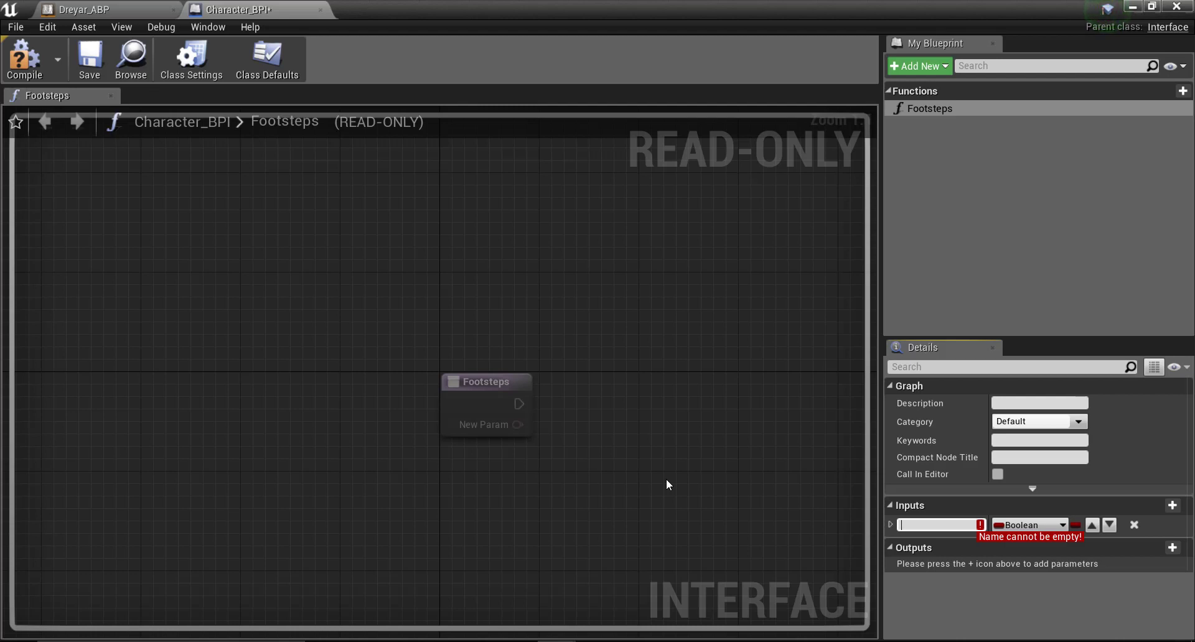
text(Left Ste)
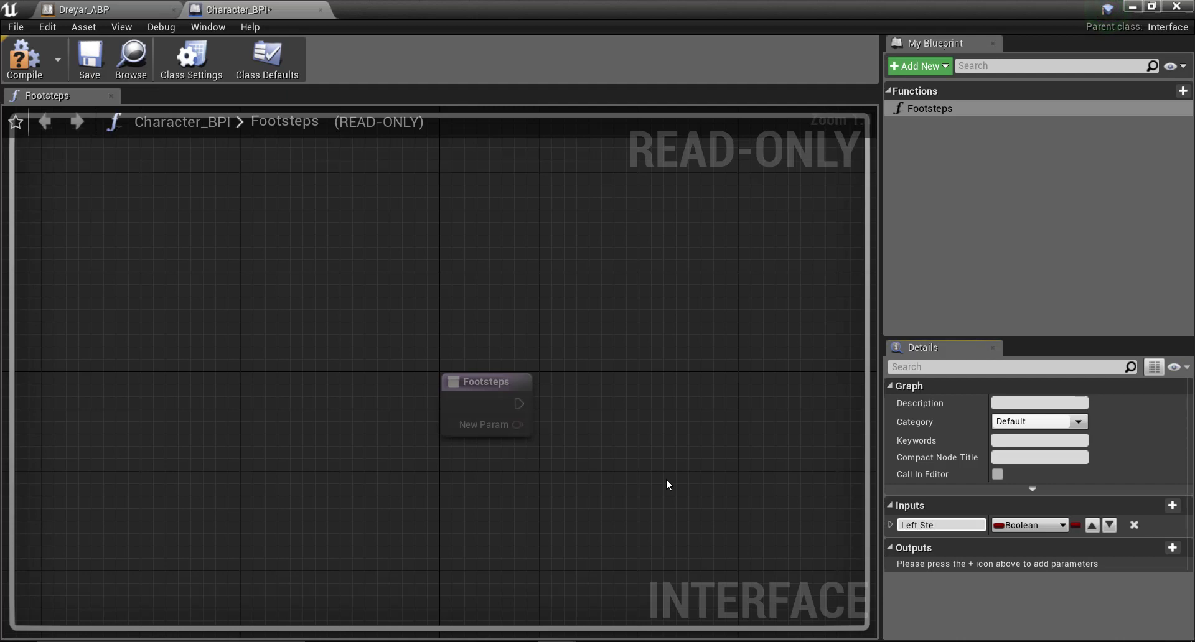
key(Return)
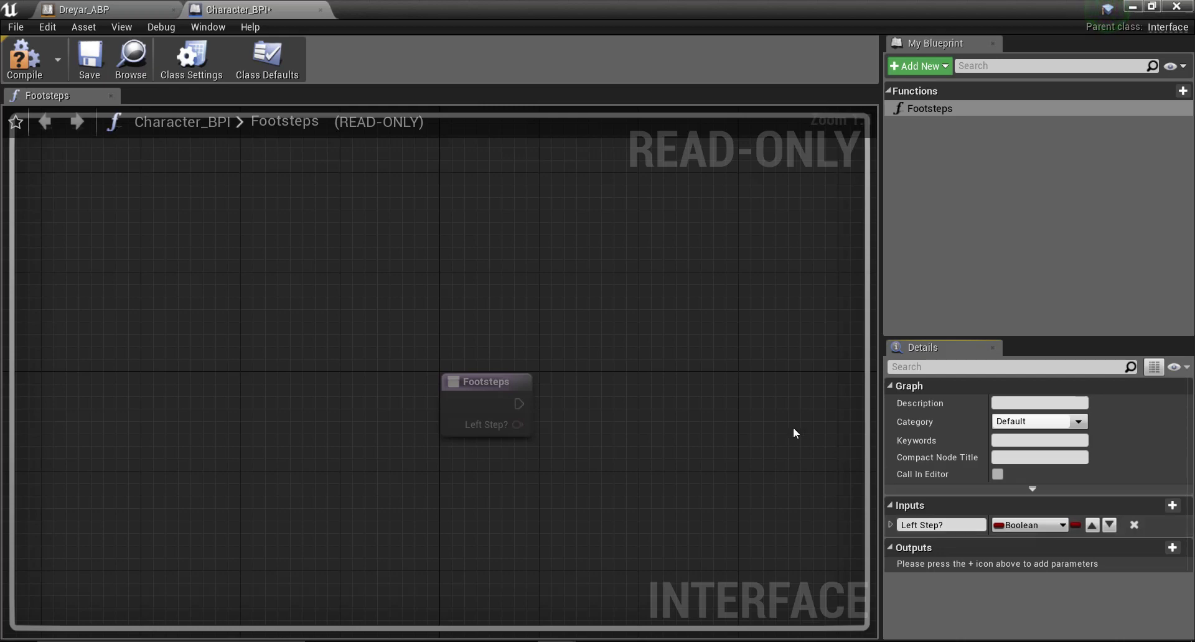
right_drag(640, 425, 573, 333)
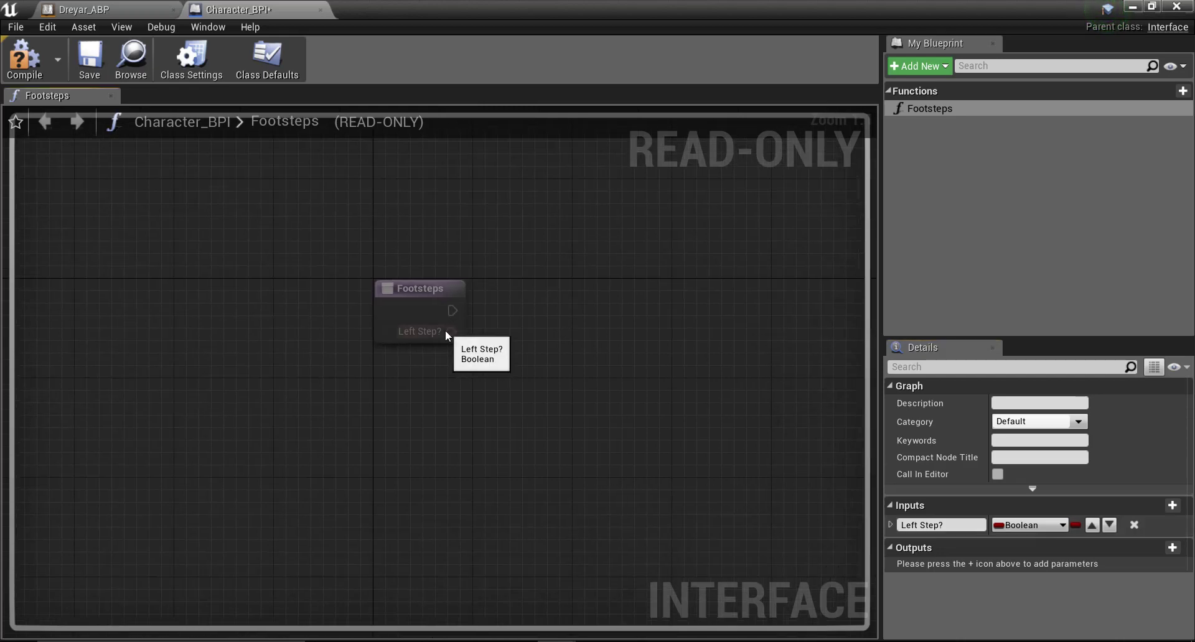
Compile and save Character_BPI, then switch to the Dreyar_ABP editor.
click(24, 59)
click(89, 62)
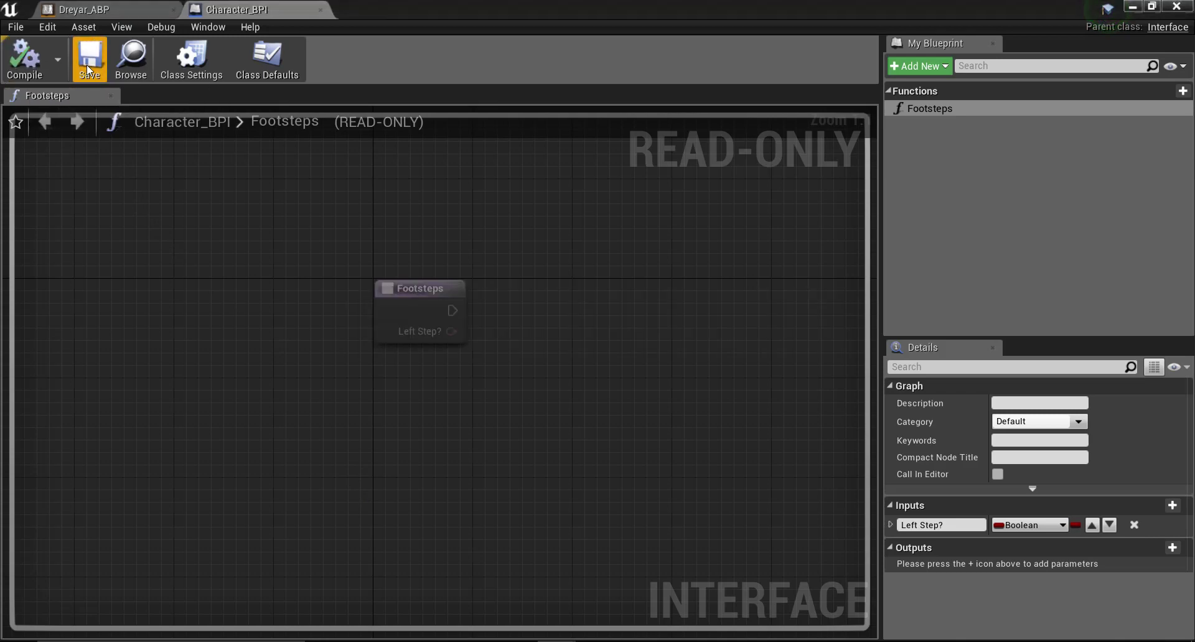
click(107, 8)
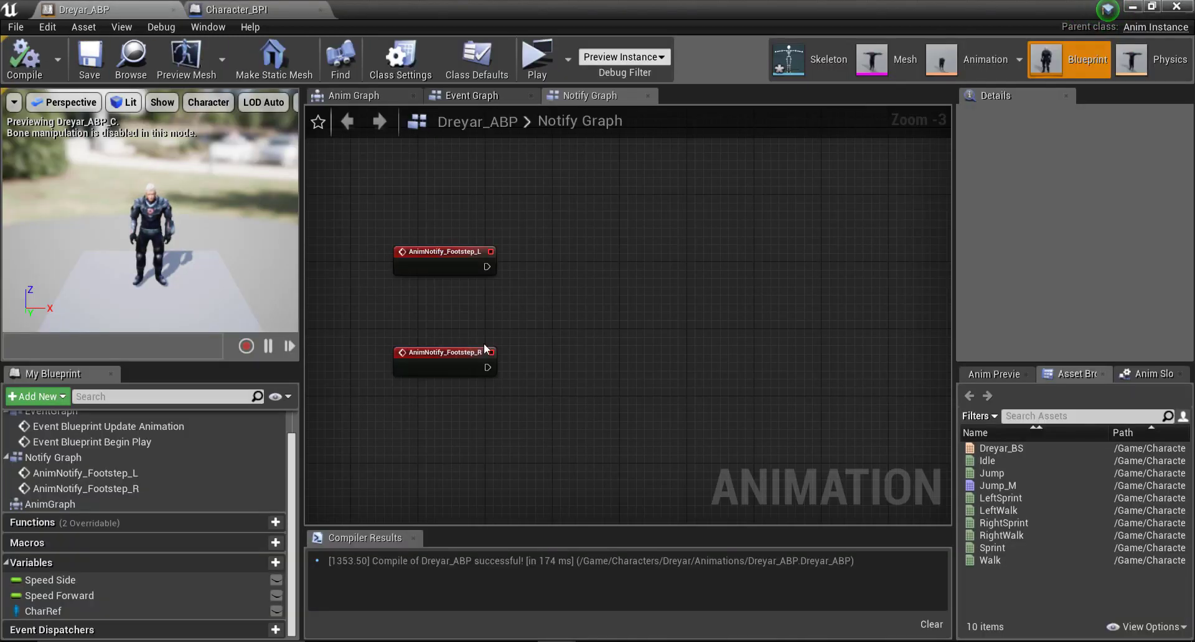
scroll(506, 324, up, 3)
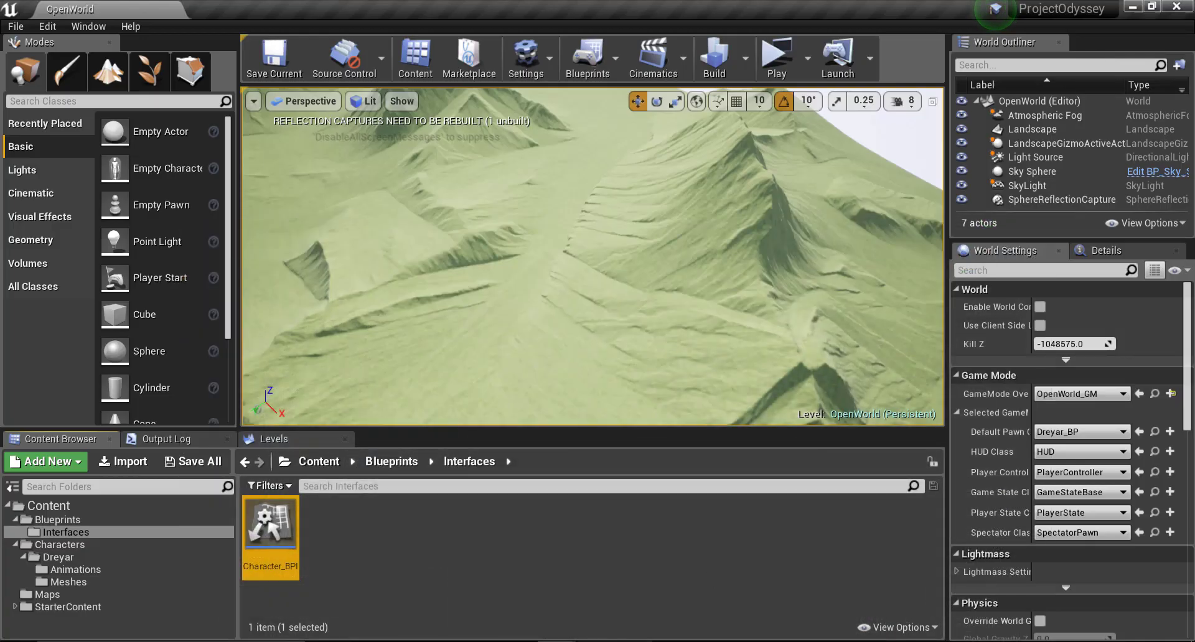
Open Dreyar_BP from the Characters/Dreyar folder.
click(111, 546)
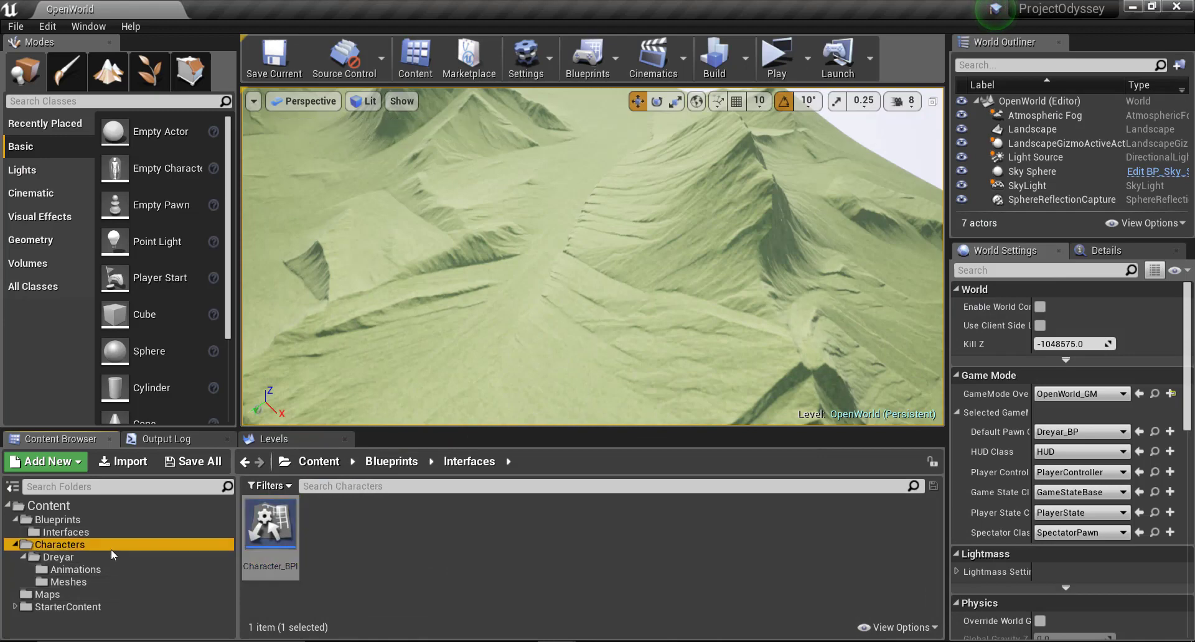
click(111, 557)
double_click(386, 523)
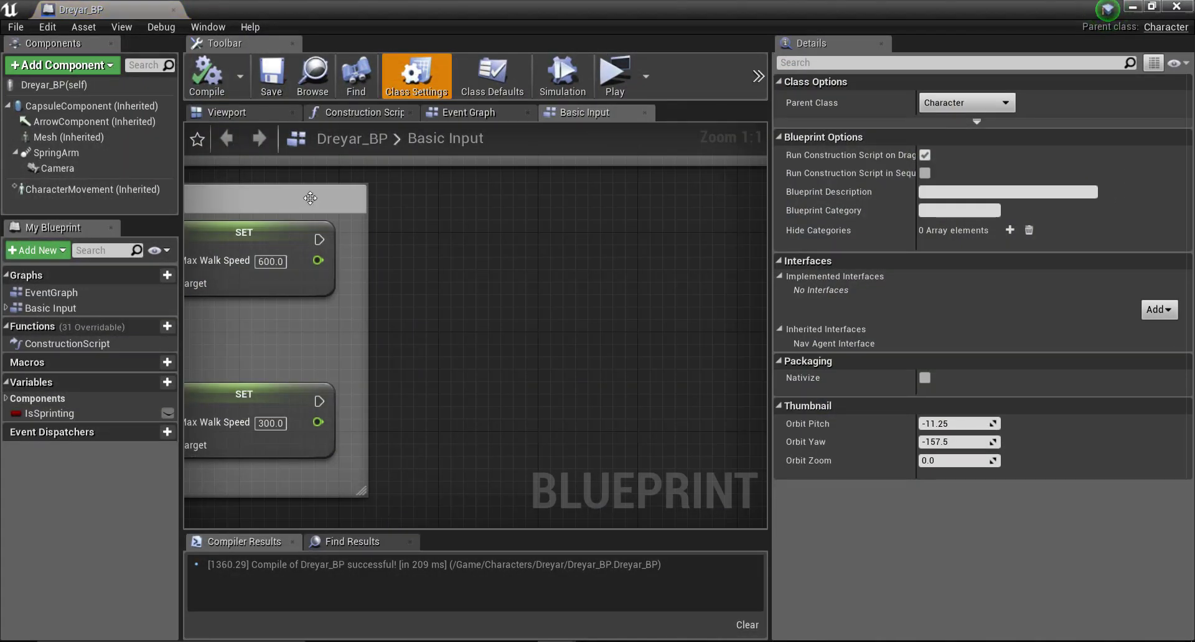
right_drag(383, 305, 425, 314)
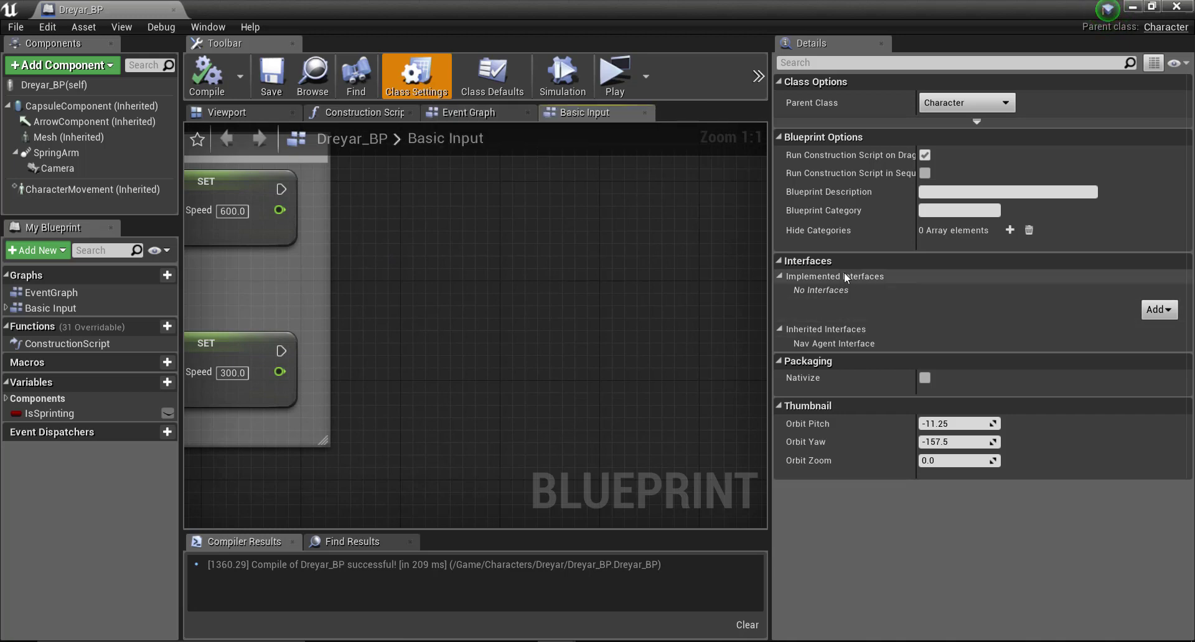
Add Character_BPI to Dreyar_BP's implemented interfaces, then compile, save and minimize it.
click(1169, 313)
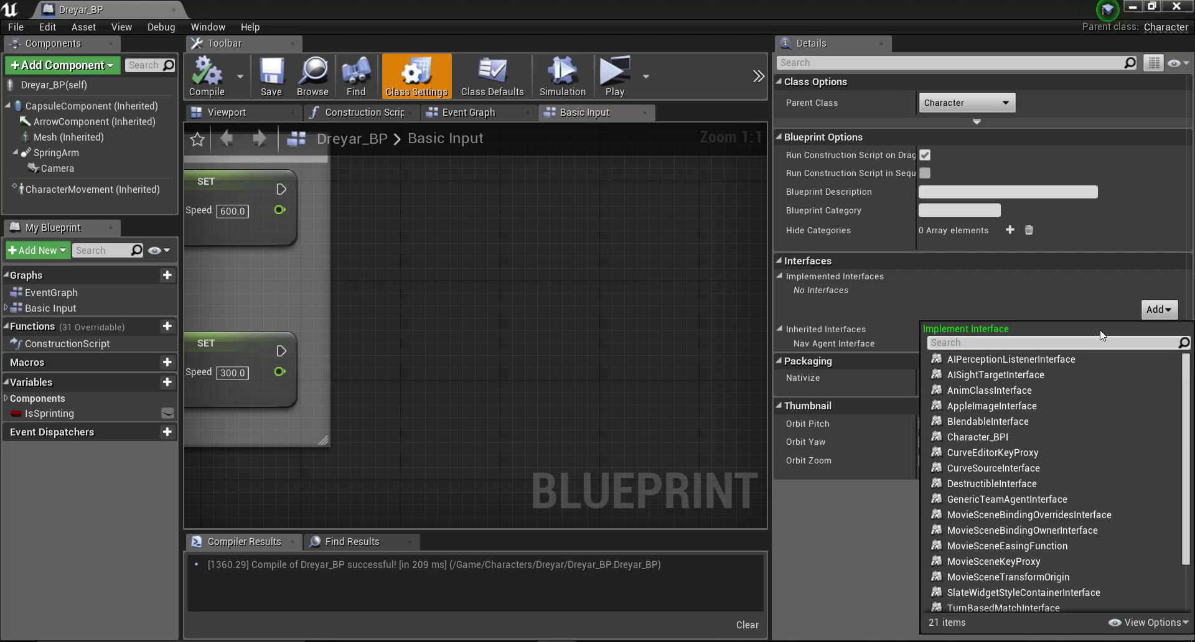
text(BPI)
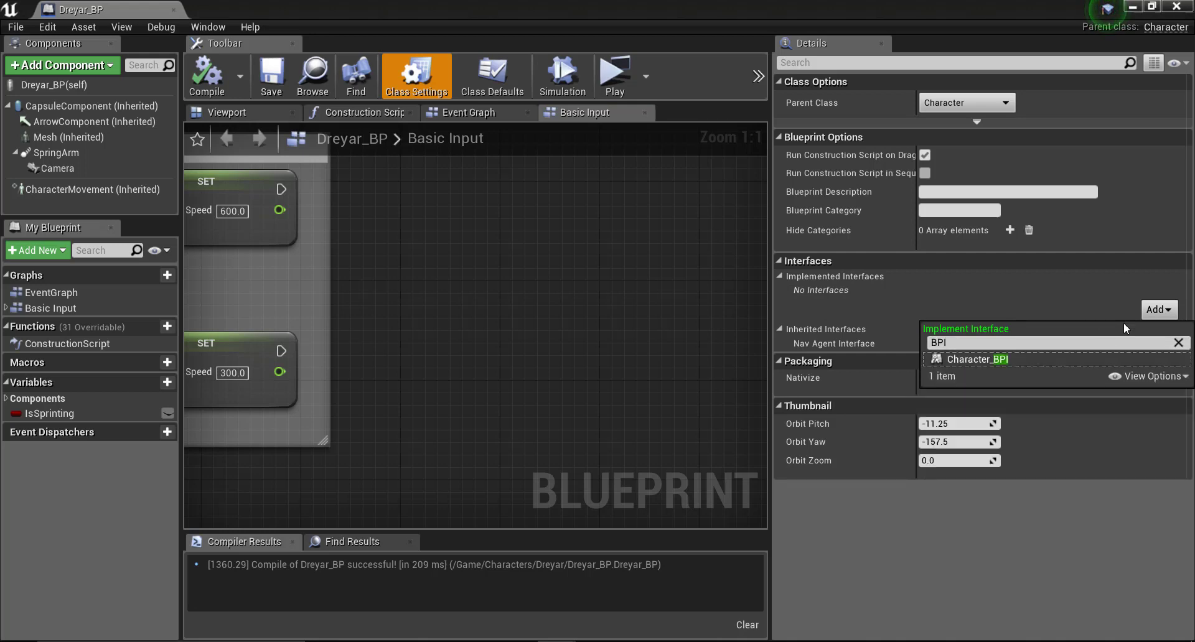
click(1049, 359)
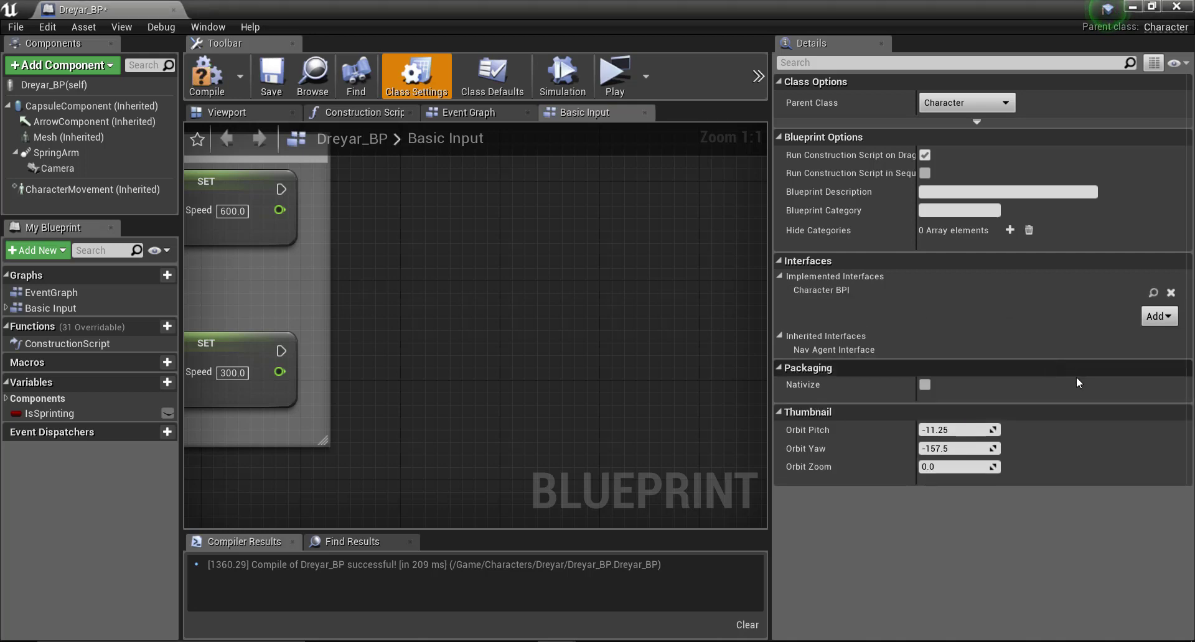
click(219, 80)
click(274, 76)
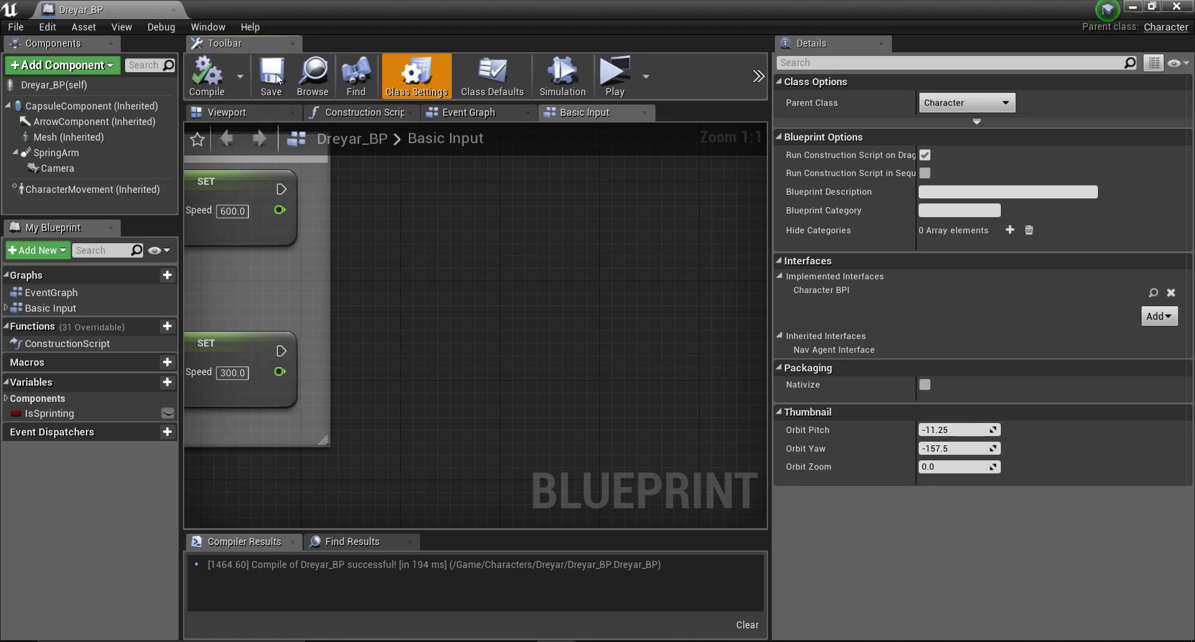
right_drag(526, 227, 472, 191)
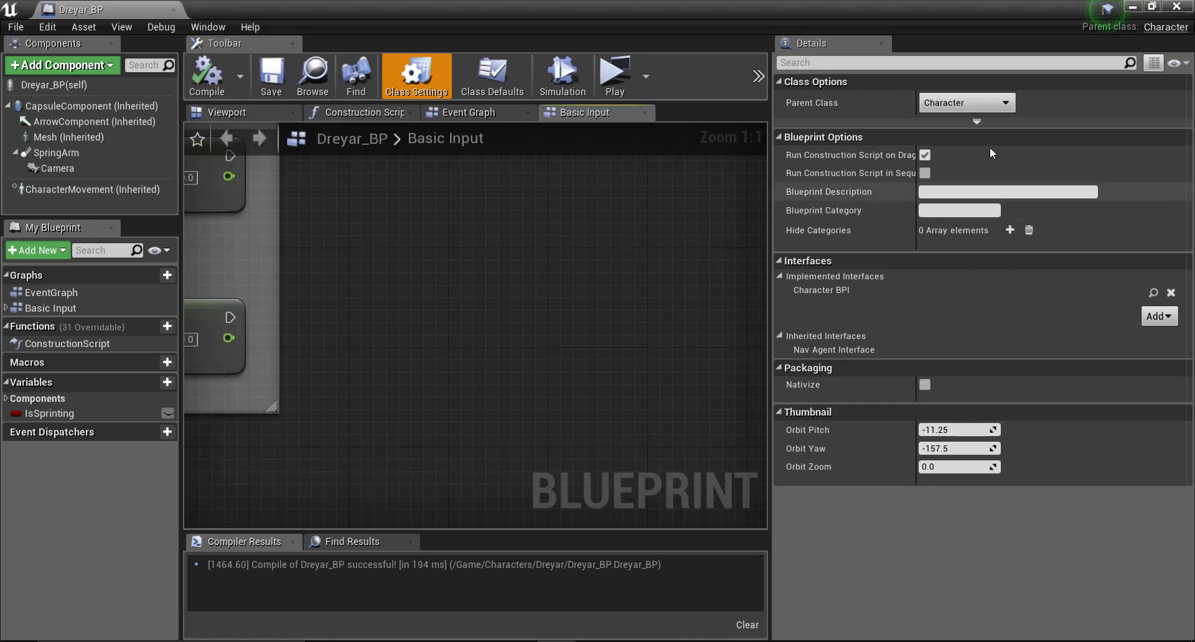
click(1133, 7)
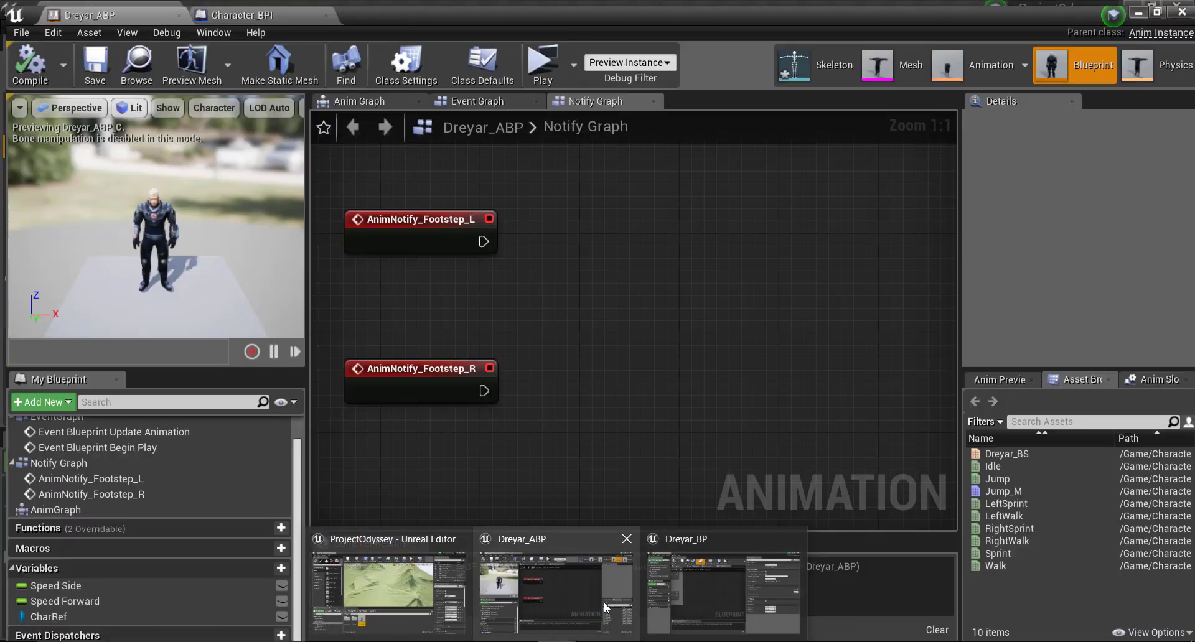
Wire AnimNotify_Footstep_L to a Footsteps call on Char Ref with Left Step? checked.
click(604, 603)
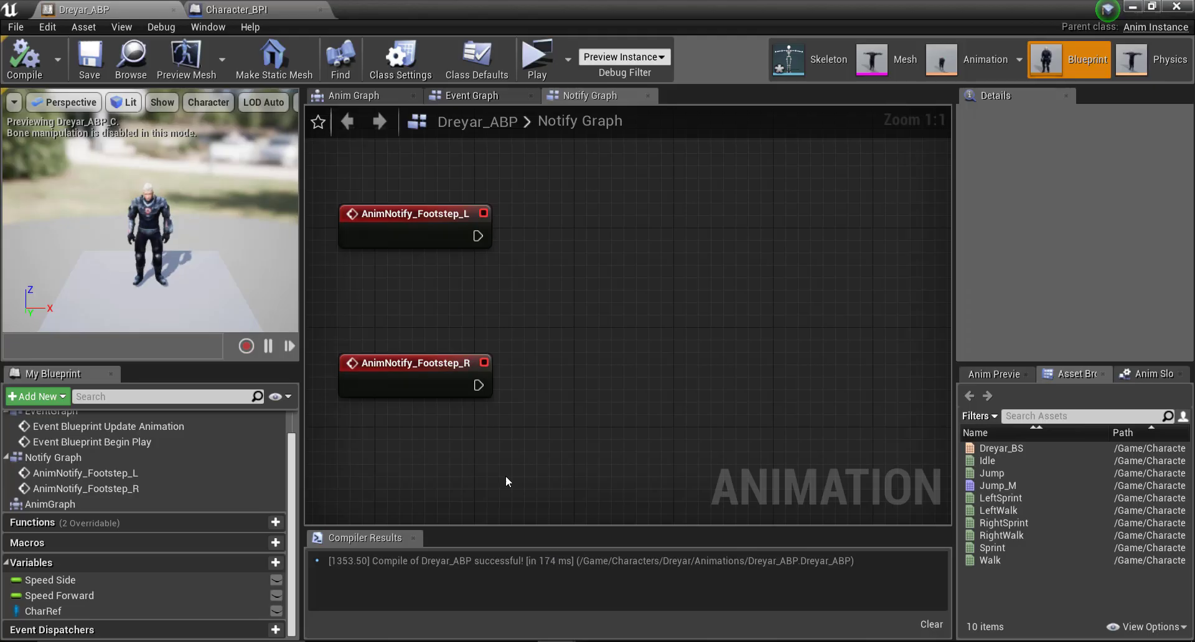
click(99, 599)
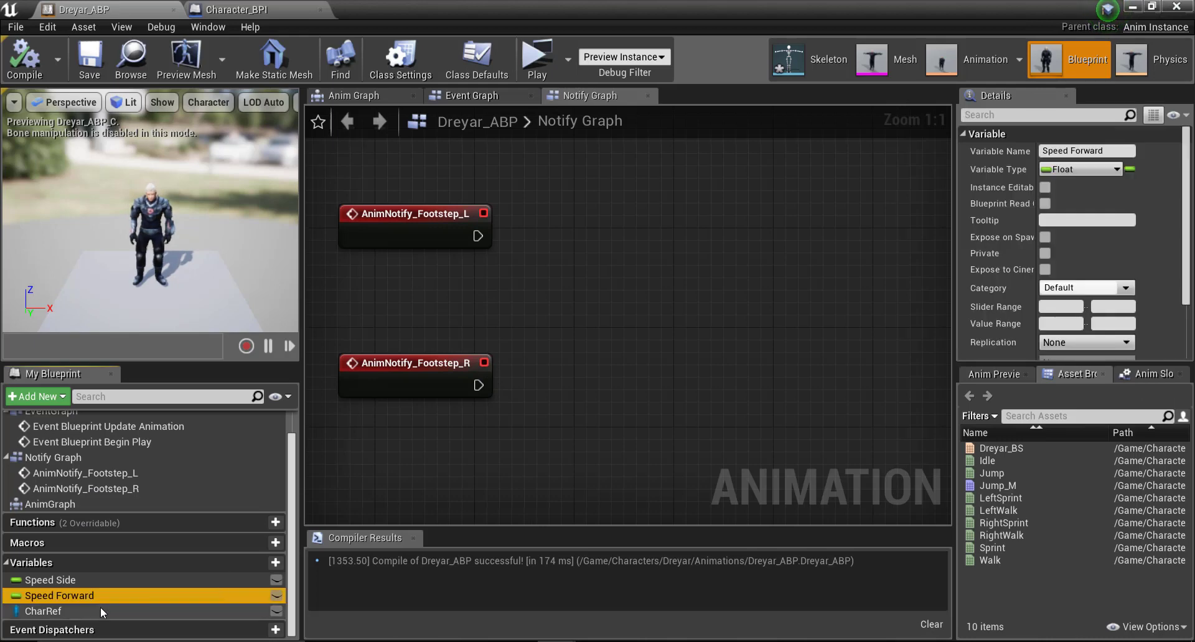
click(83, 610)
ctrl+drag(84, 610, 578, 259)
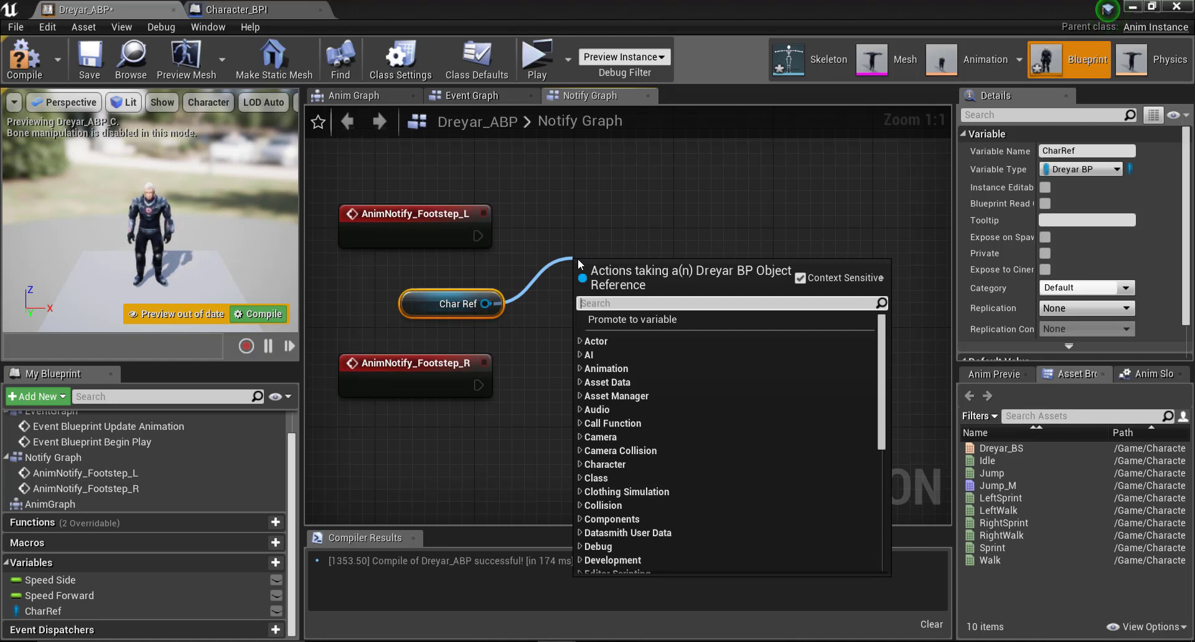
text(footsteps)
key(Return)
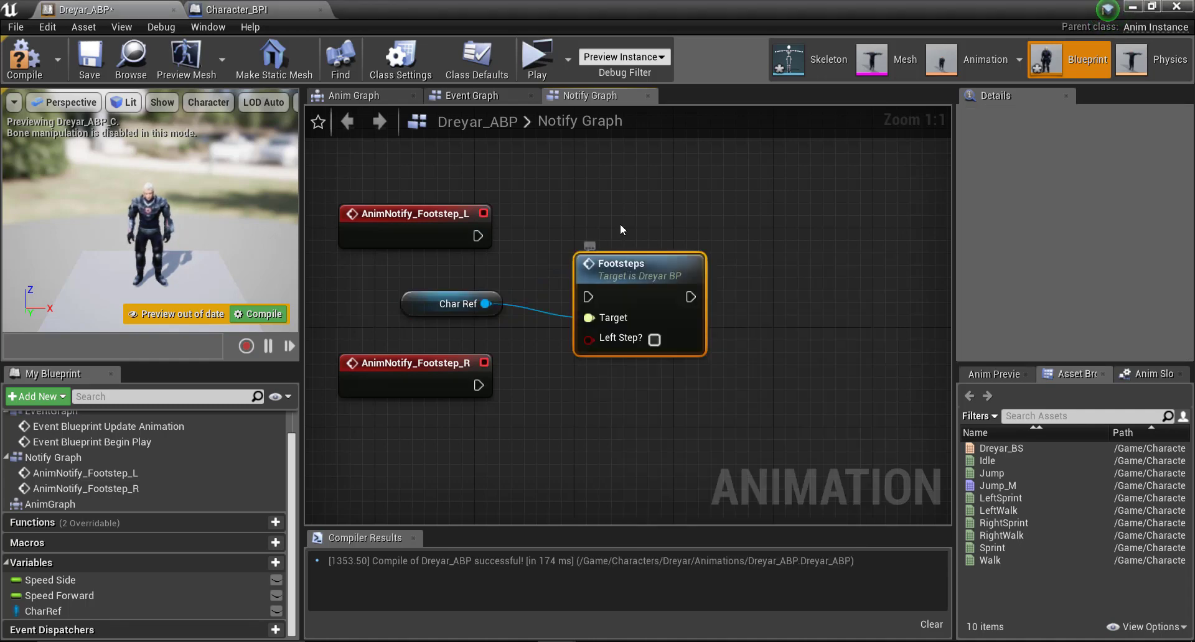
drag(656, 259, 655, 209)
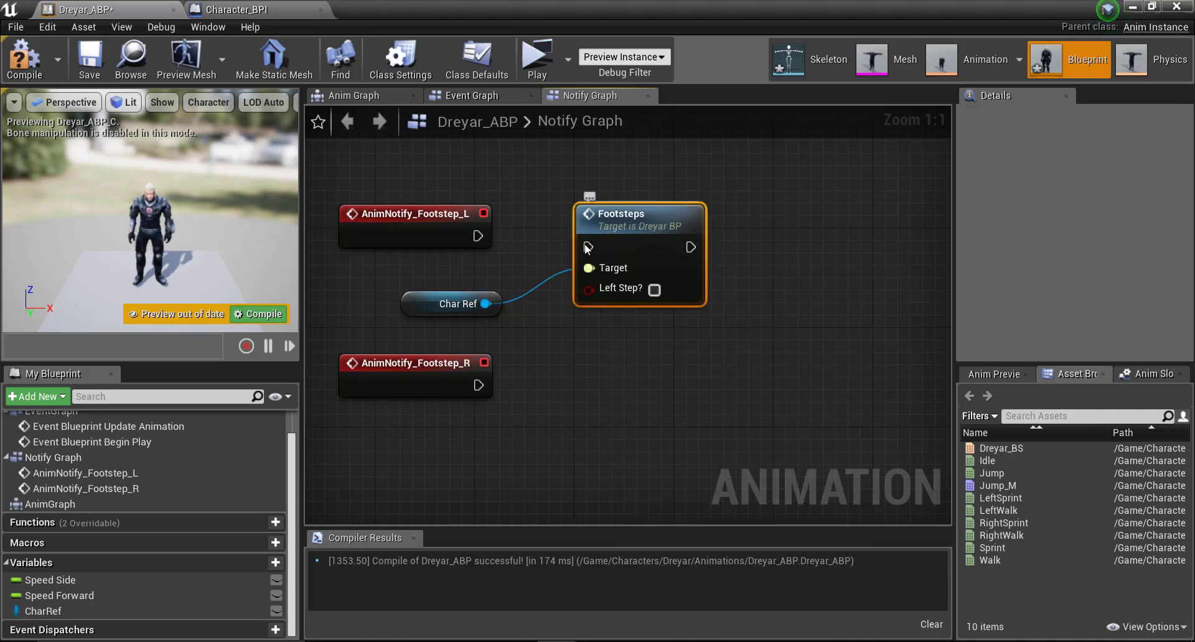
drag(586, 248, 477, 237)
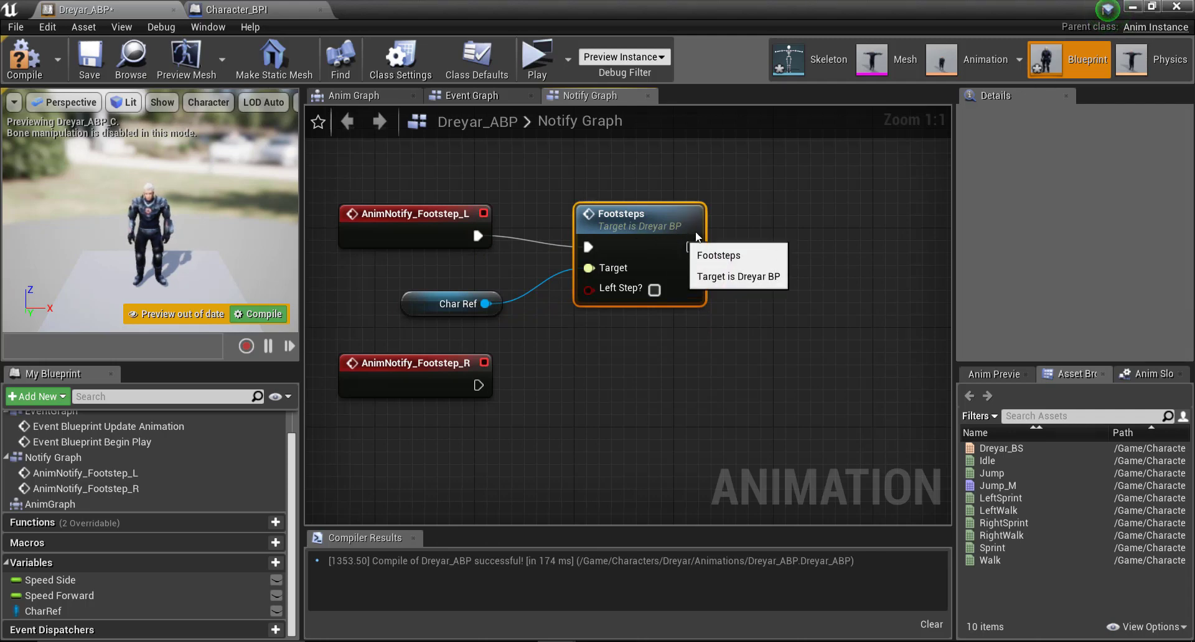
drag(697, 237, 785, 224)
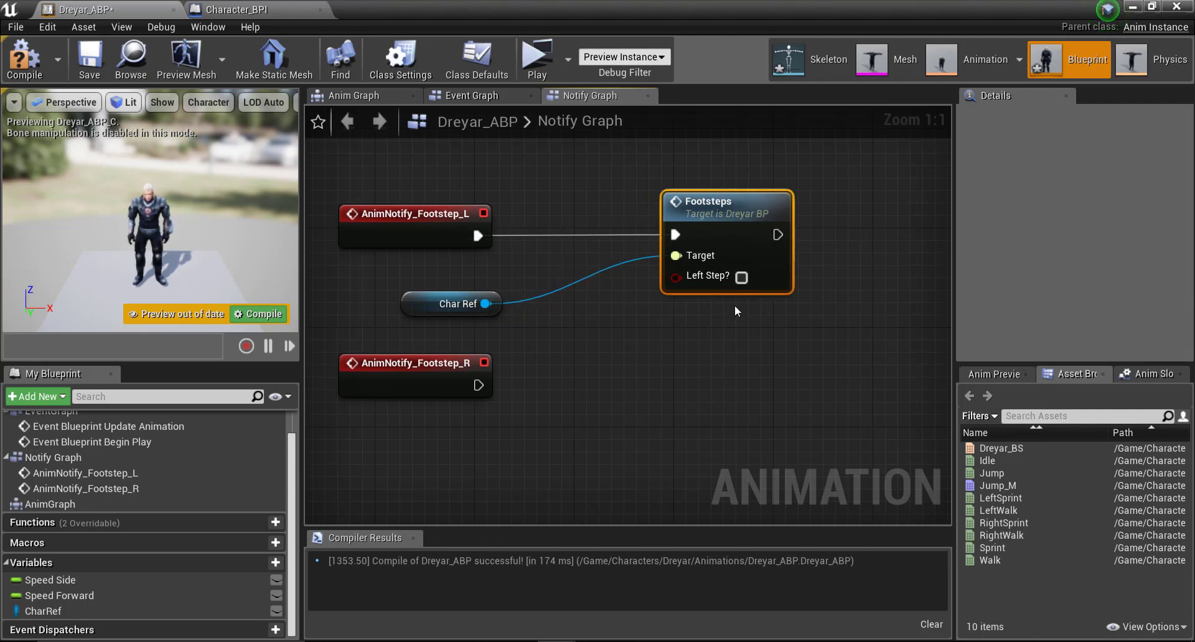
click(740, 279)
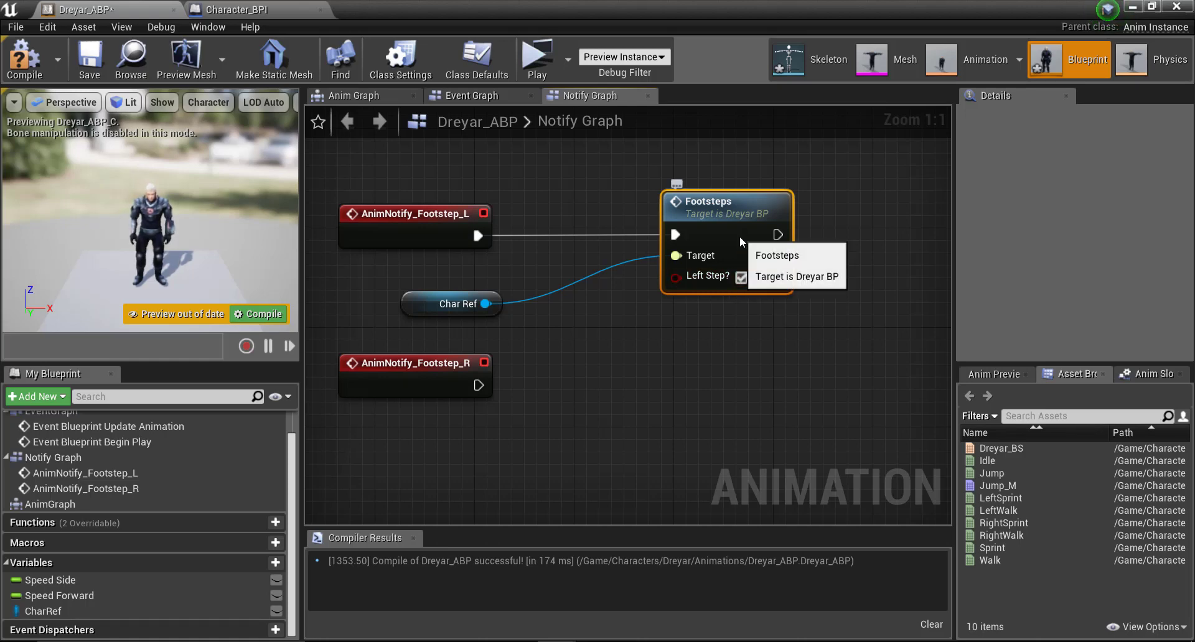
Paste a second Footsteps call for AnimNotify_Footstep_R, targeted by its own Char Ref getter.
key(ctrl+c)
key(ctrl+v)
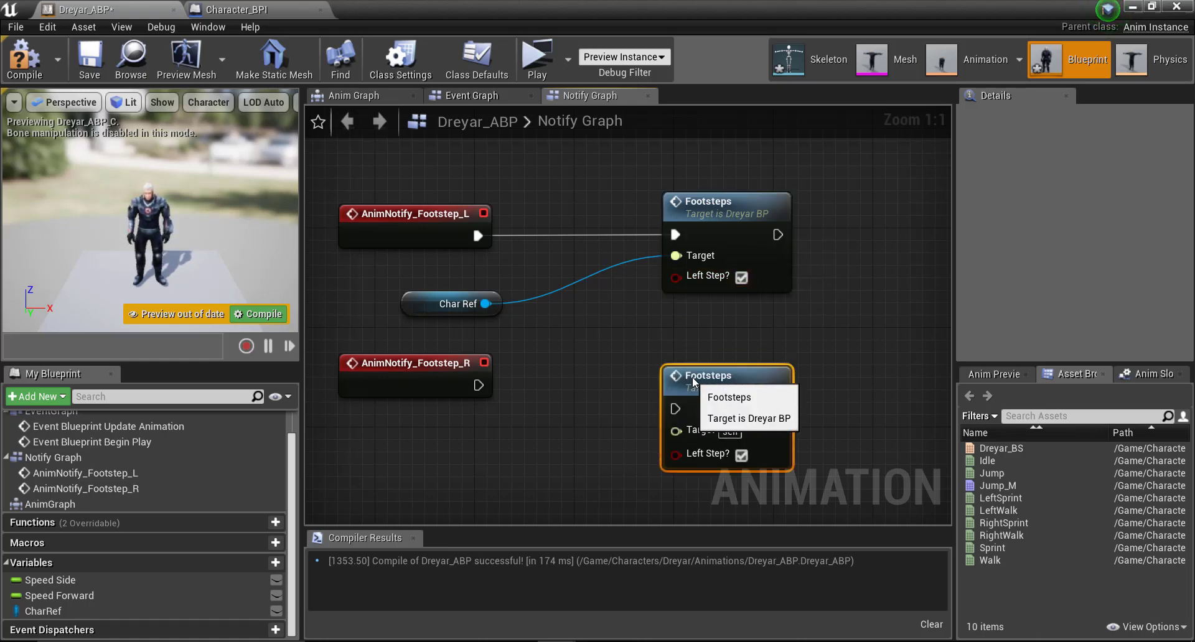
drag(692, 376, 499, 385)
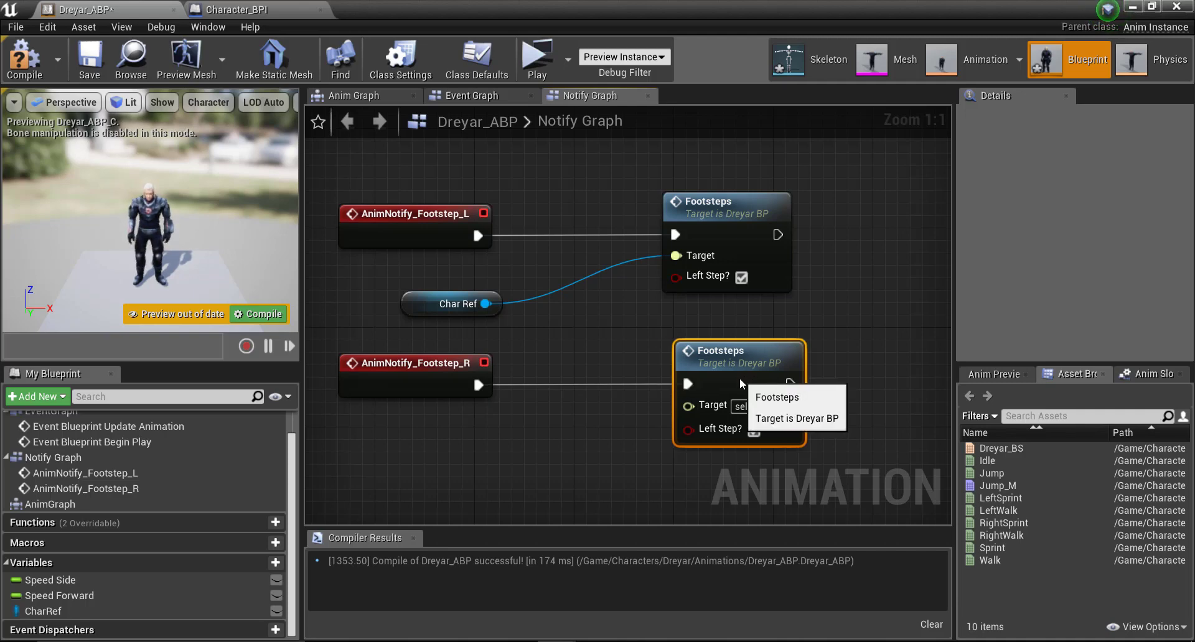
drag(486, 304, 678, 410)
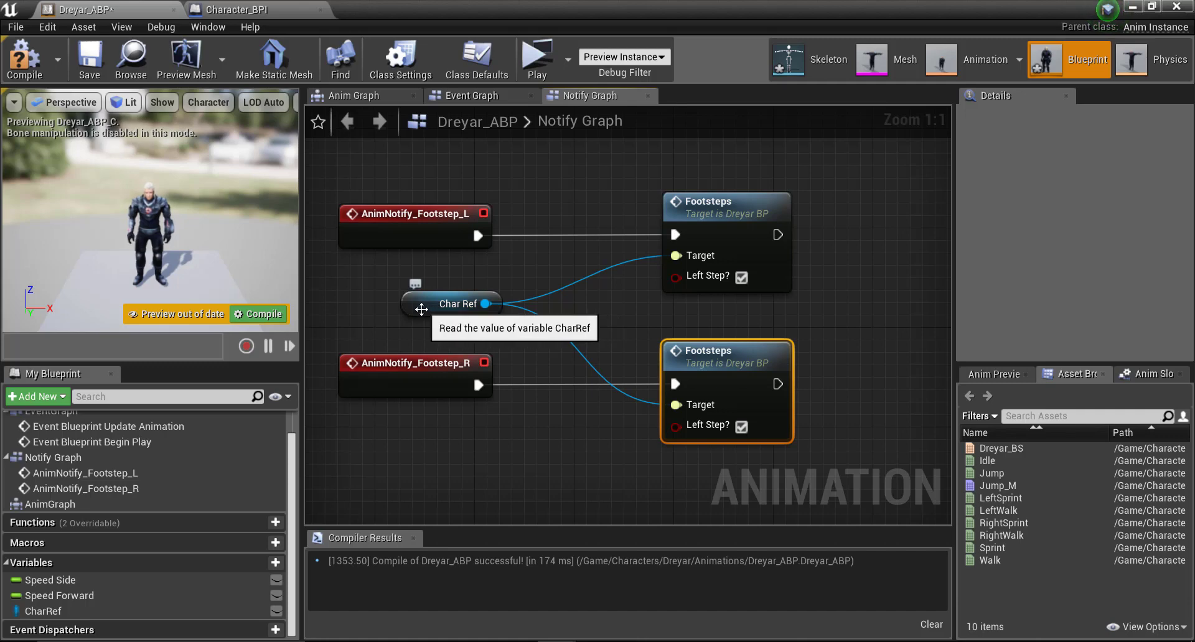
drag(443, 310, 453, 312)
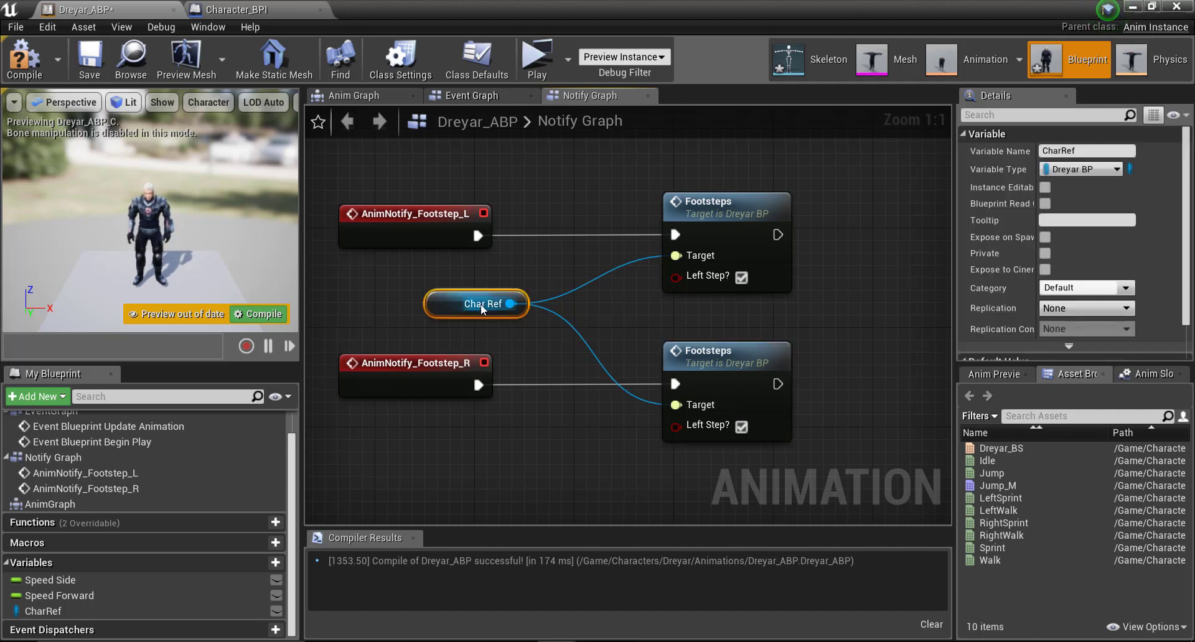
key(ctrl+v)
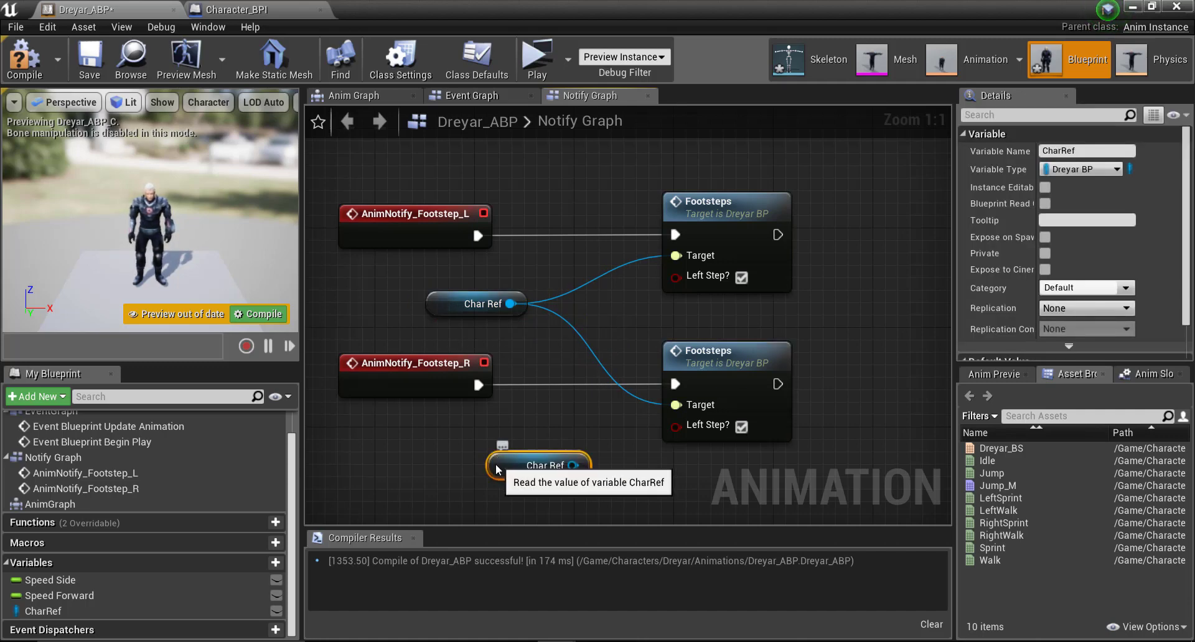
drag(498, 470, 436, 457)
drag(511, 453, 675, 405)
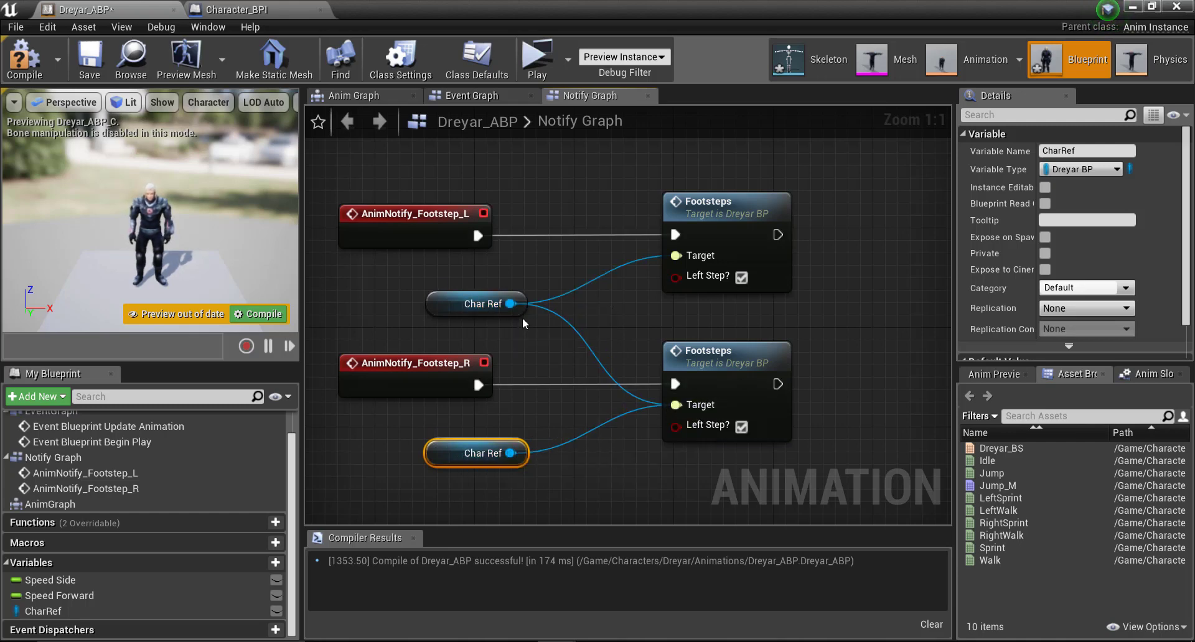
Break the upper Char Ref's extra link to the lower Footsteps, then compile and save Dreyar_ABP.
right_click(513, 309)
mouse_move(614, 373)
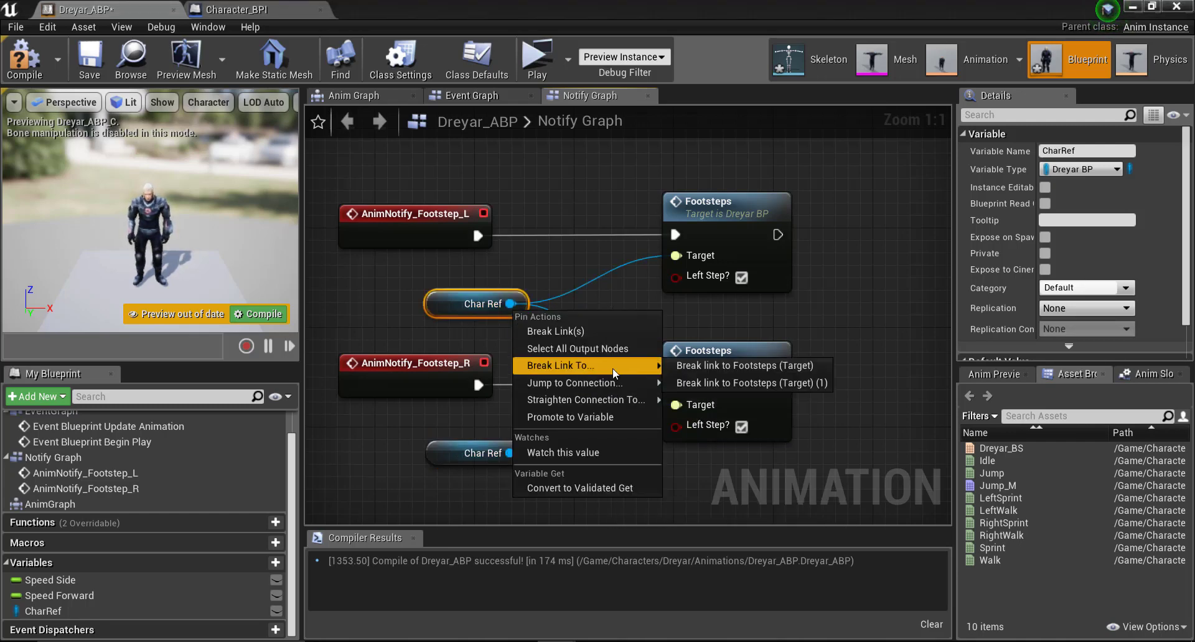
click(731, 381)
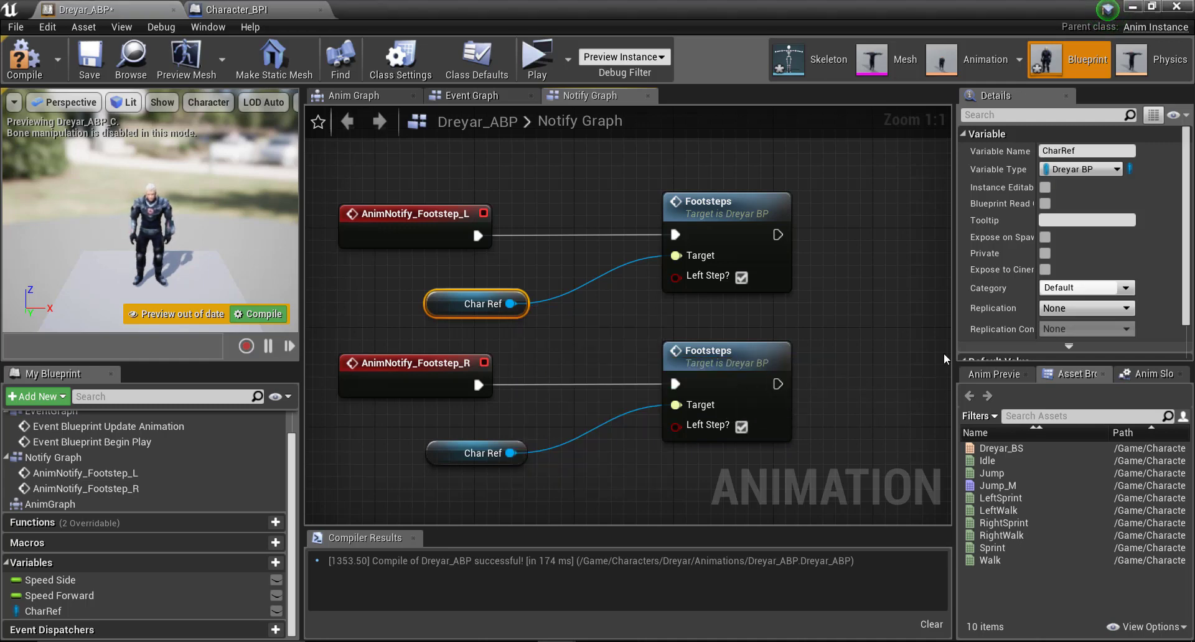
click(840, 334)
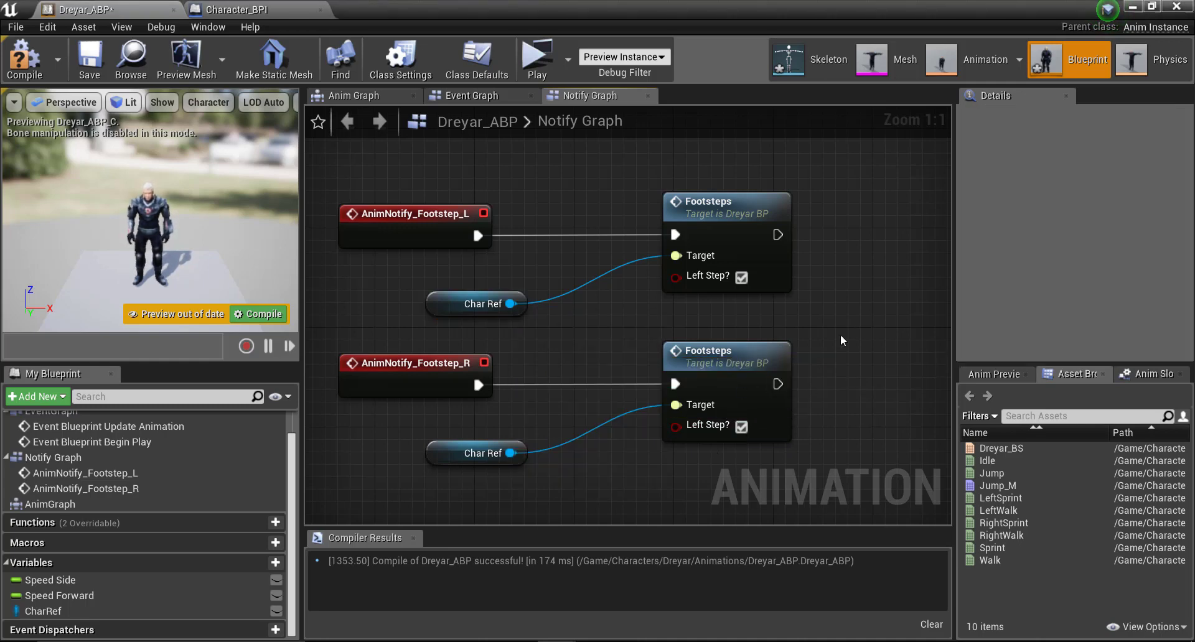
click(24, 59)
click(59, 62)
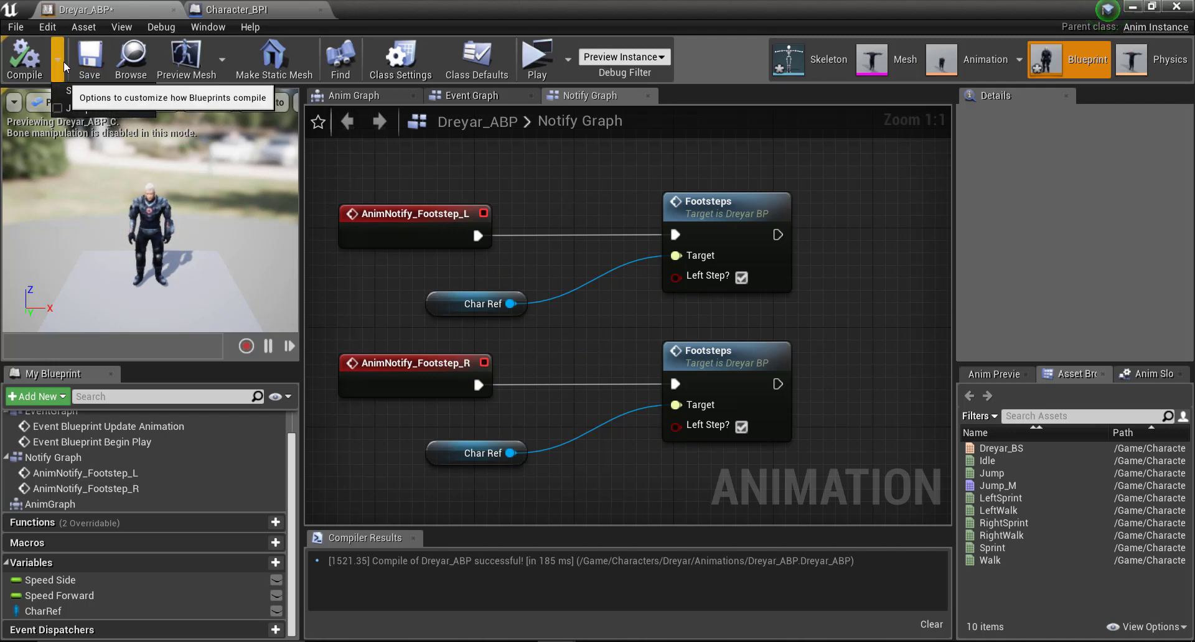
click(90, 59)
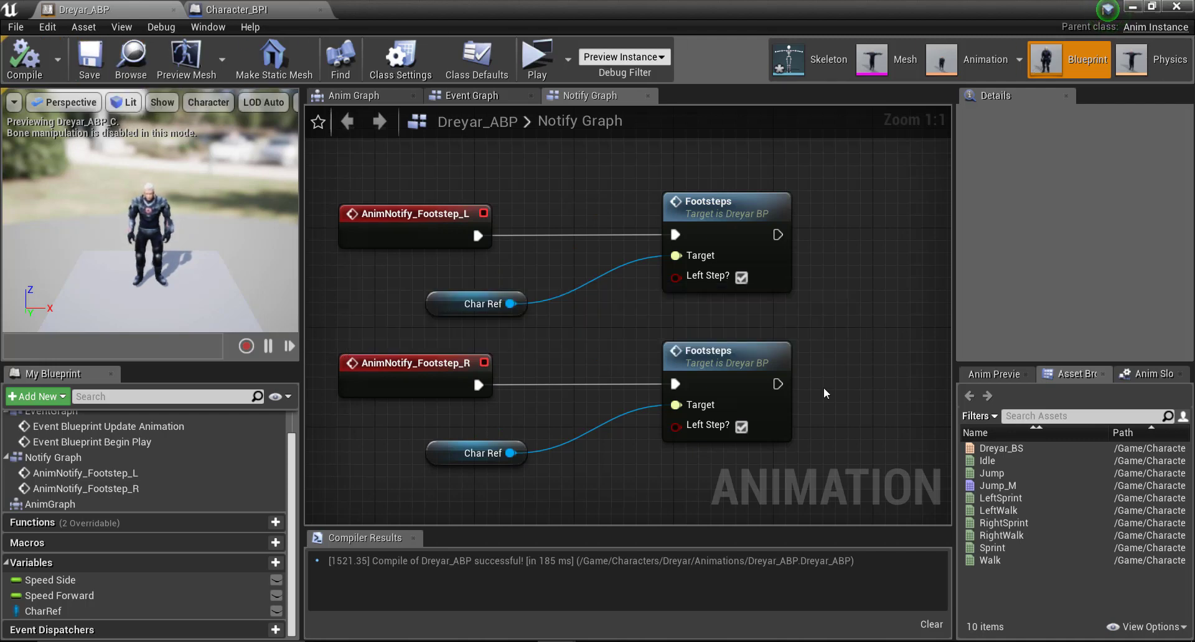
Bring Dreyar_BP forward and create a new graph named 'Sounds and Effects'.
mouse_move(617, 631)
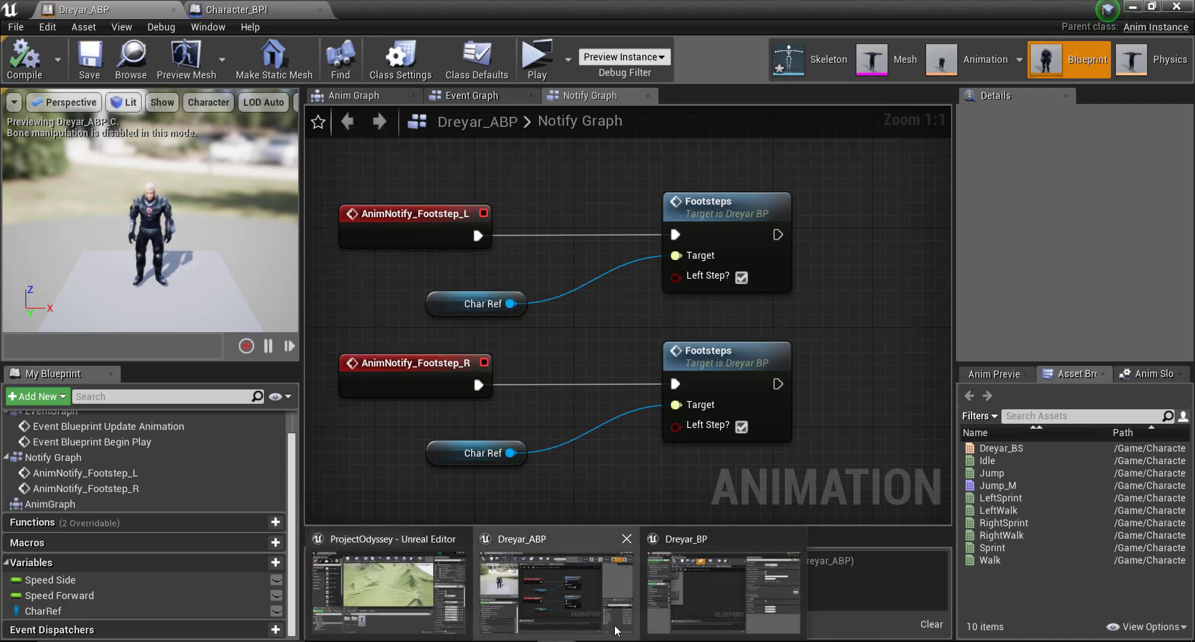
click(686, 603)
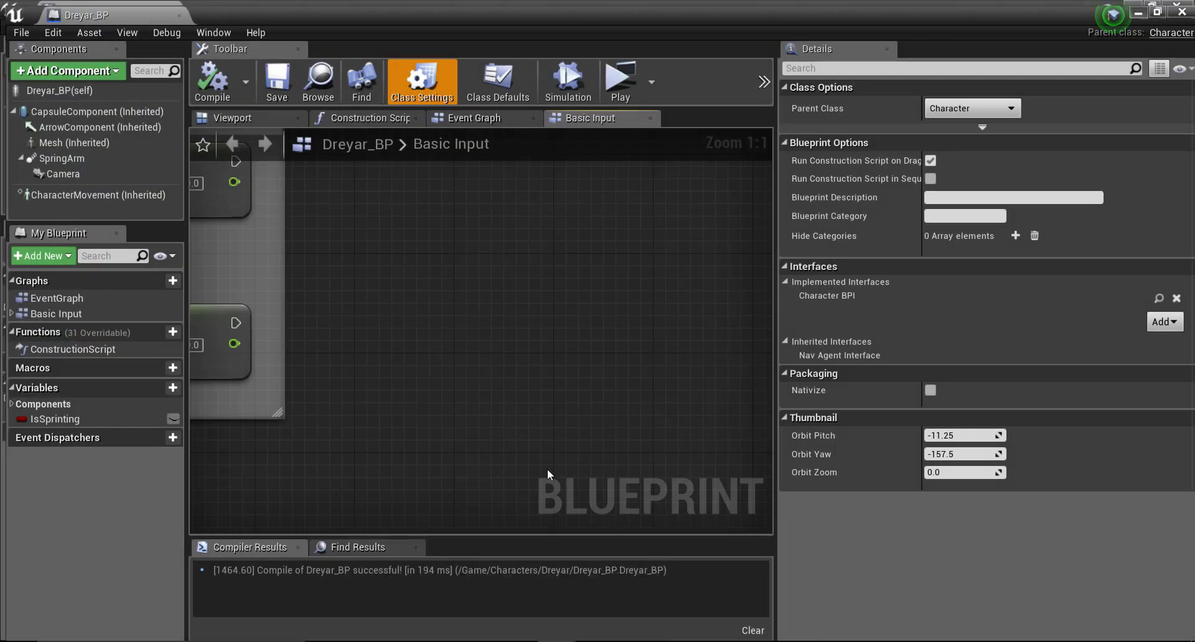
right_drag(355, 235, 475, 262)
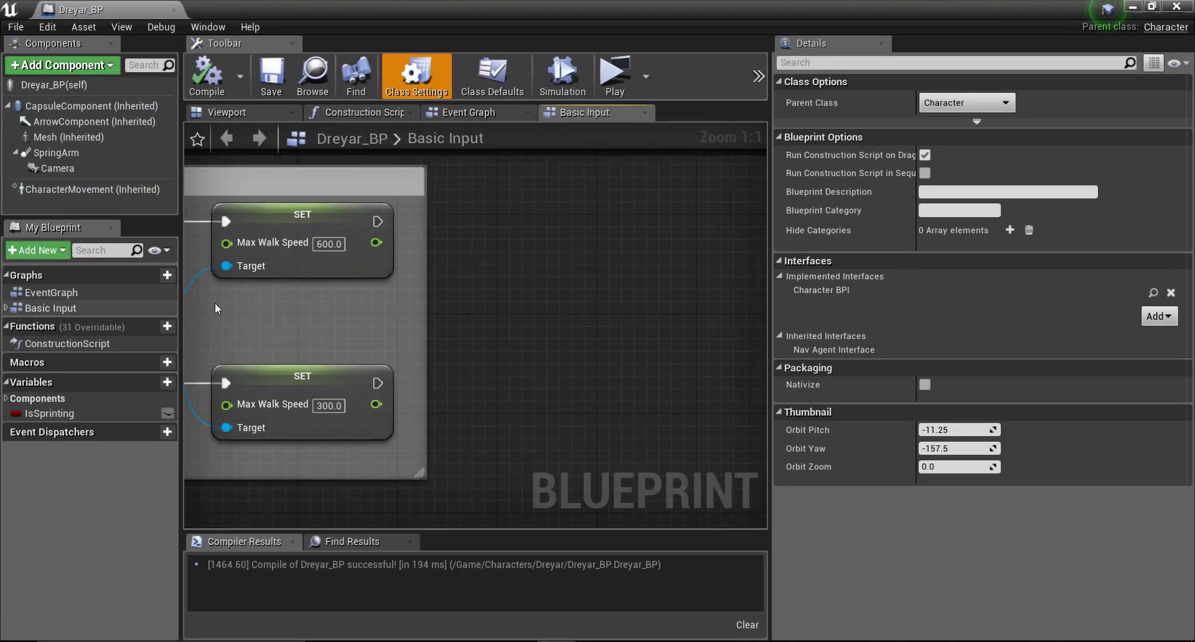
click(165, 275)
text(Sounds and Effects)
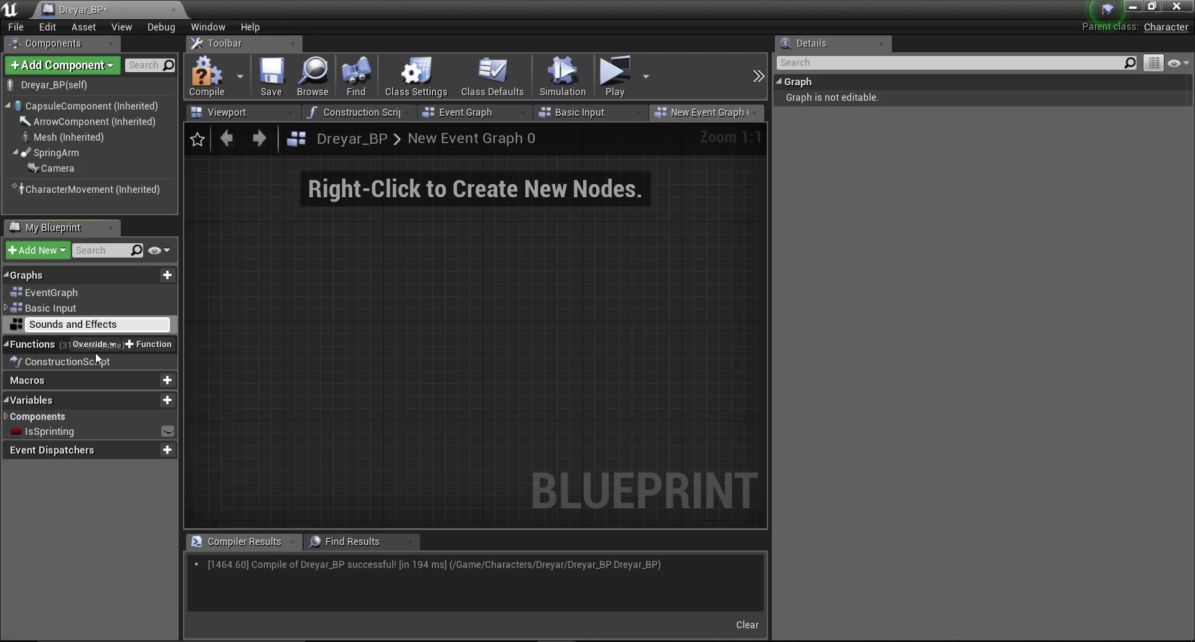
key(Return)
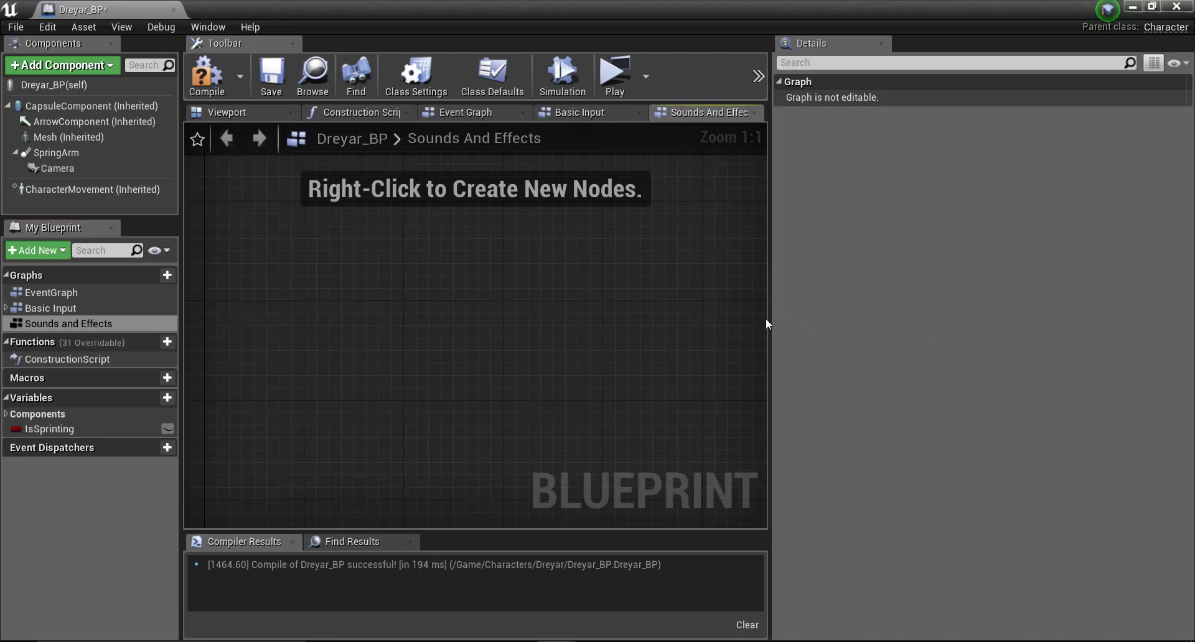
Add an Event Footsteps node to the graph and delete the stray Footsteps call node.
drag(768, 318, 915, 320)
right_click(441, 296)
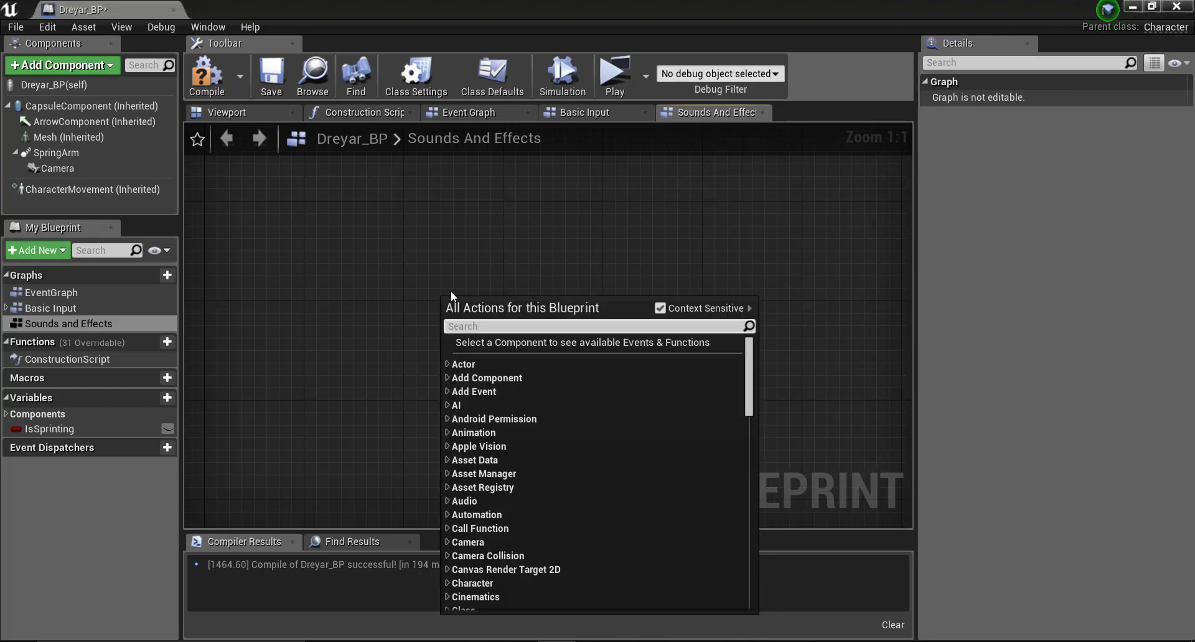
text(Foot)
key(Return)
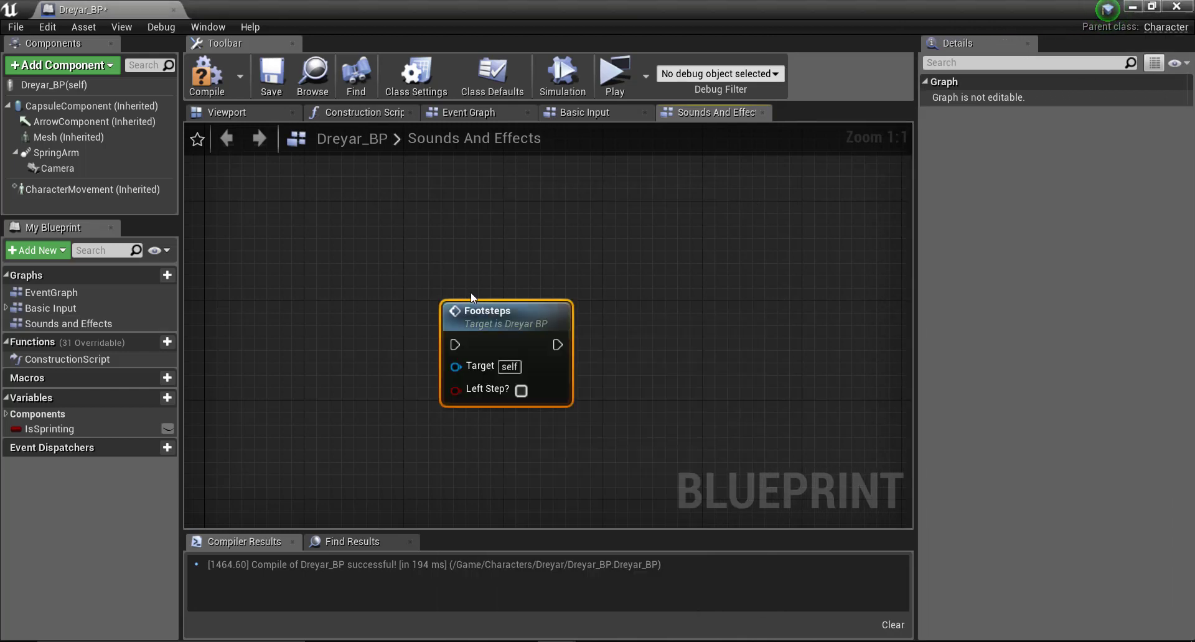
drag(523, 322, 579, 286)
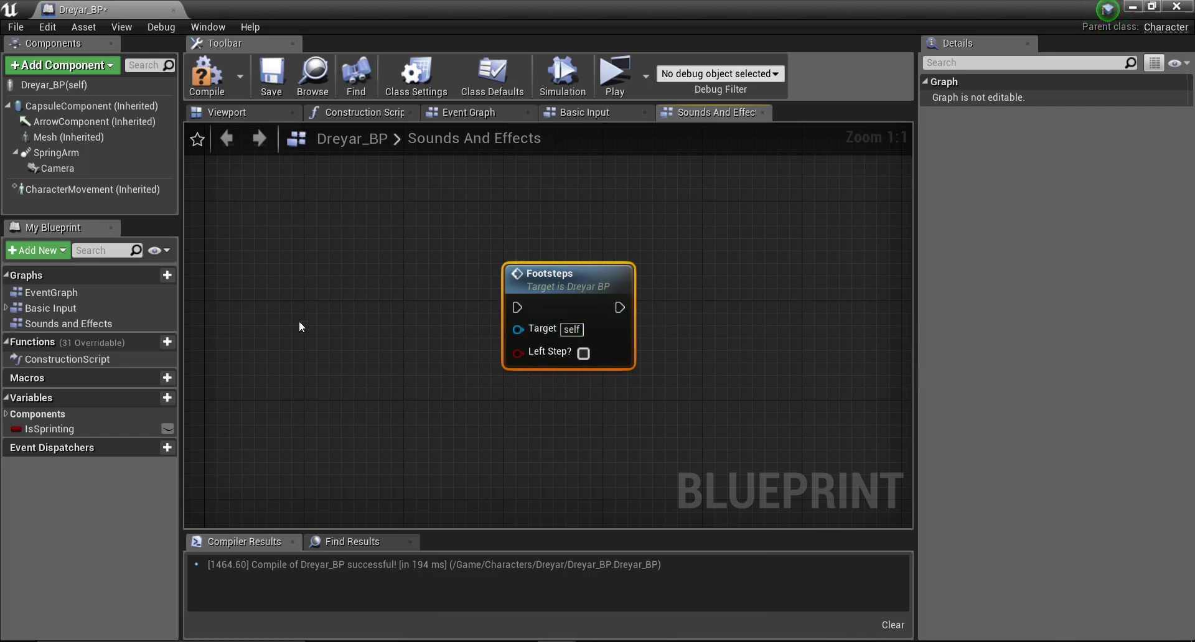
right_click(316, 304)
text(Even)
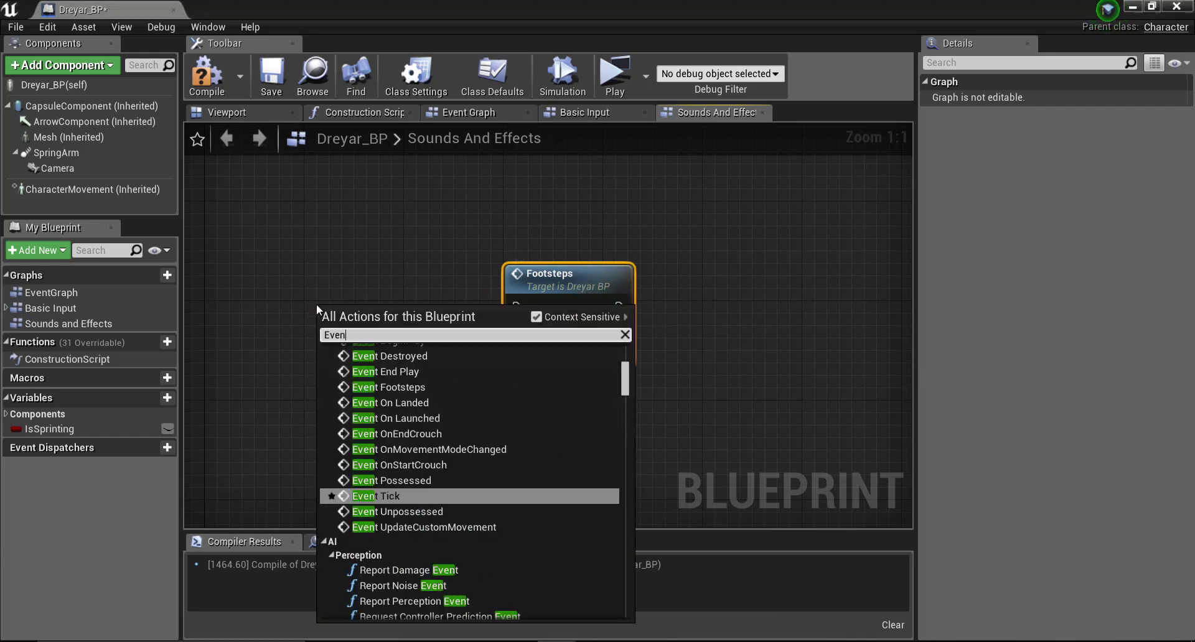
text(t foo)
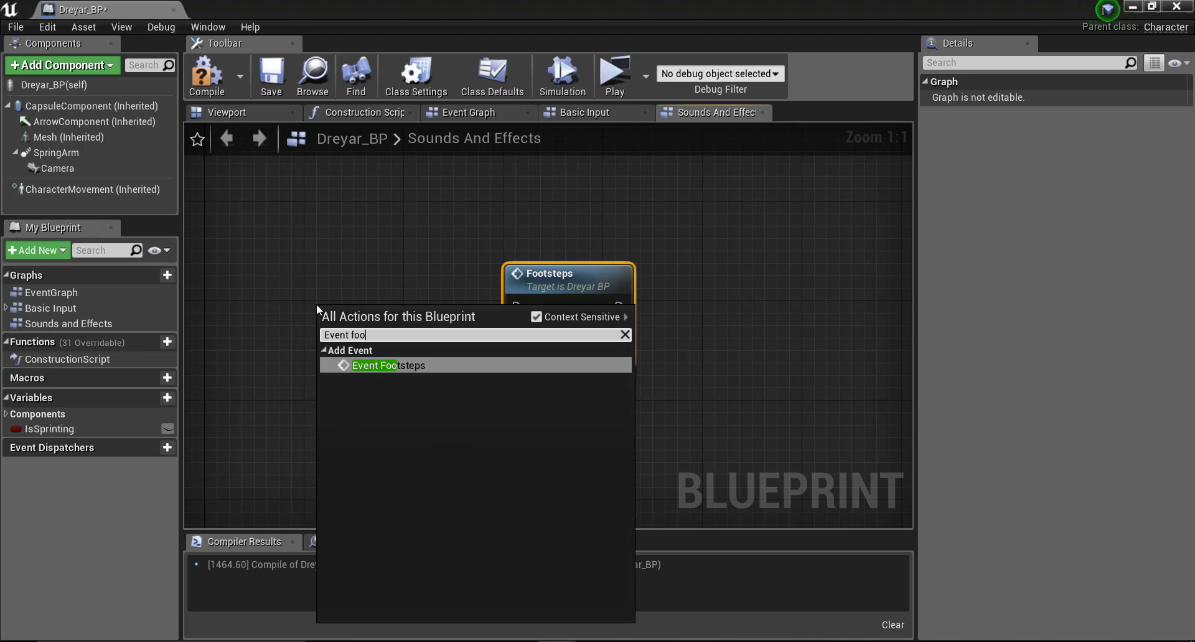
key(Return)
click(589, 277)
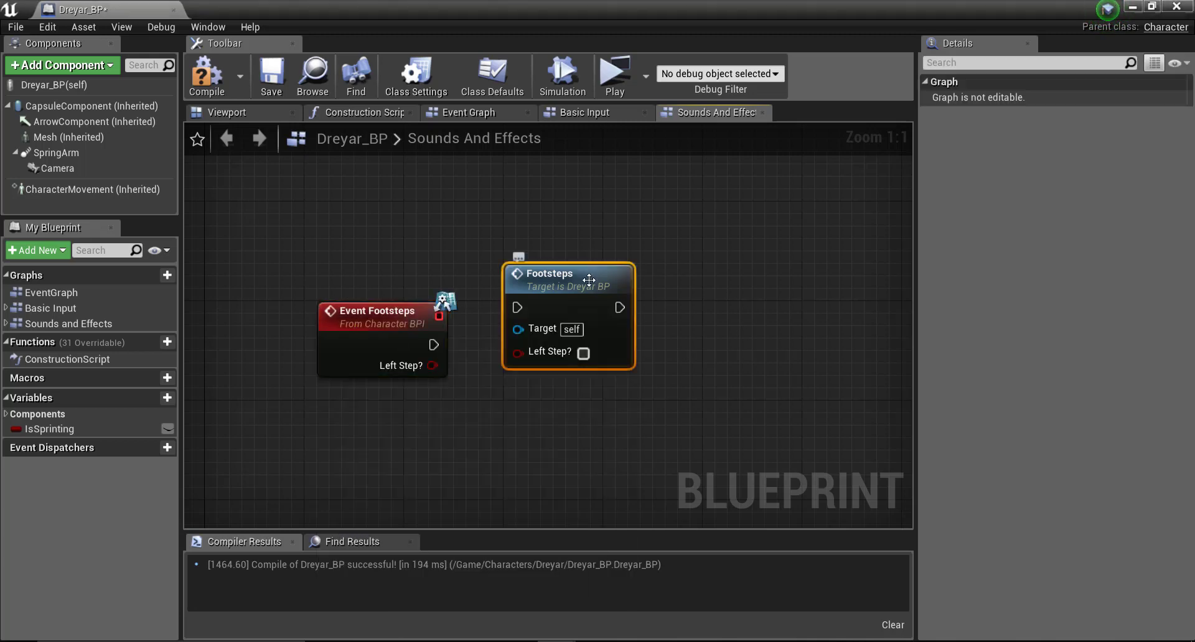
key(Delete)
Reposition Event Footsteps, add and remove a Create Sound 2D node, and pull a new execution wire.
drag(338, 346, 408, 323)
drag(483, 308, 617, 306)
text(Cre)
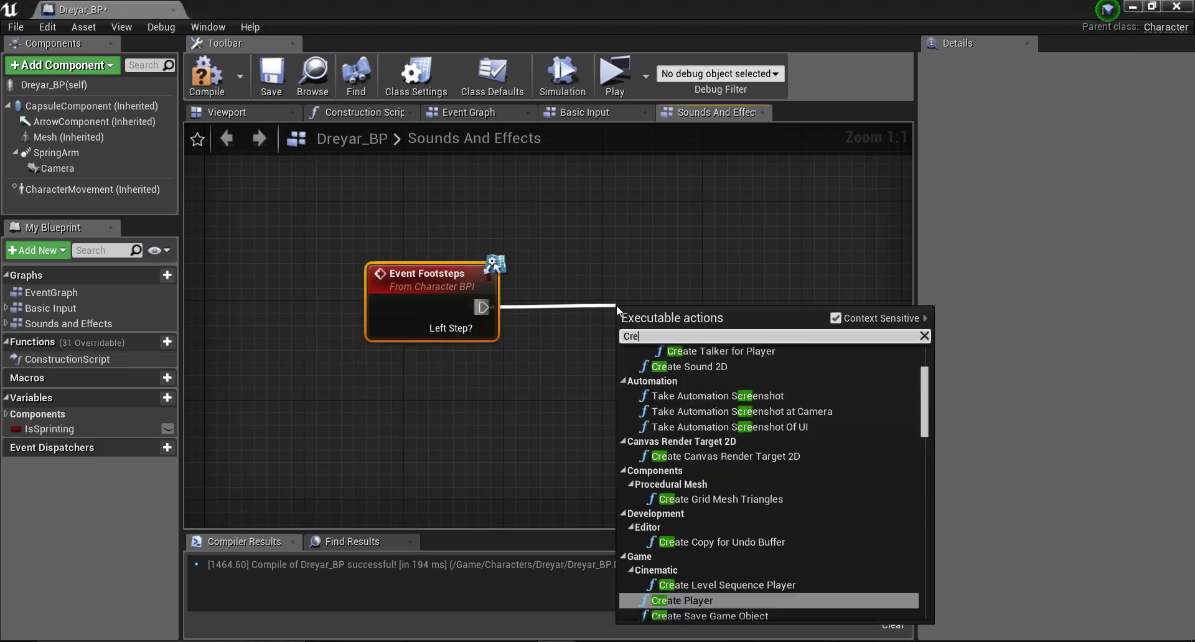
text(ate Sou)
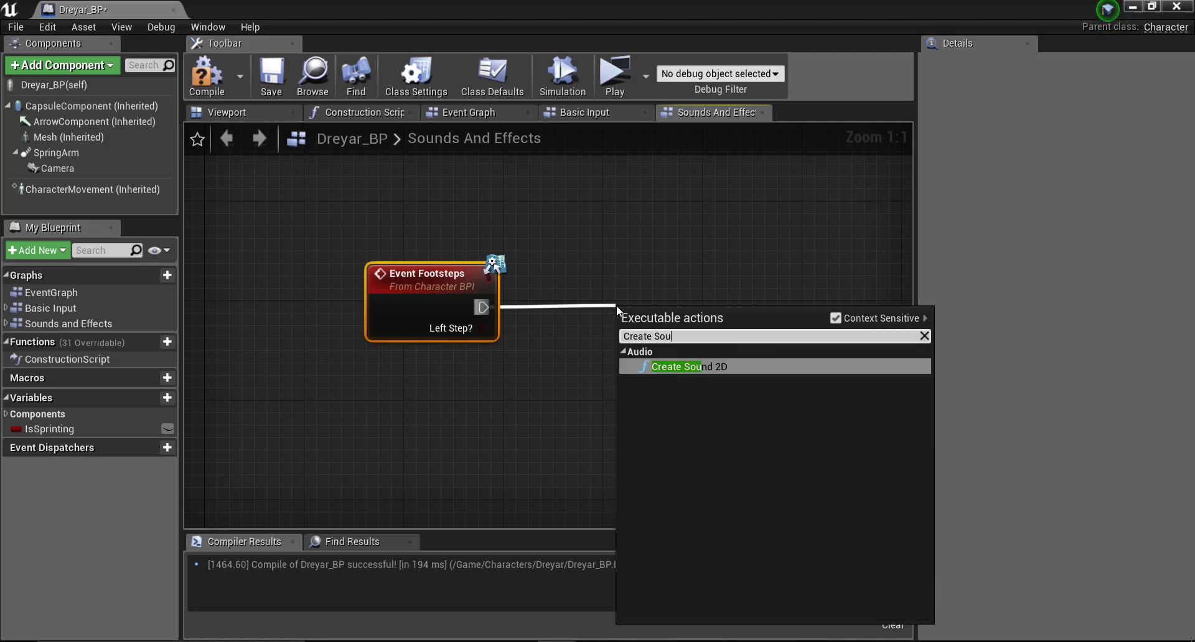
key(Return)
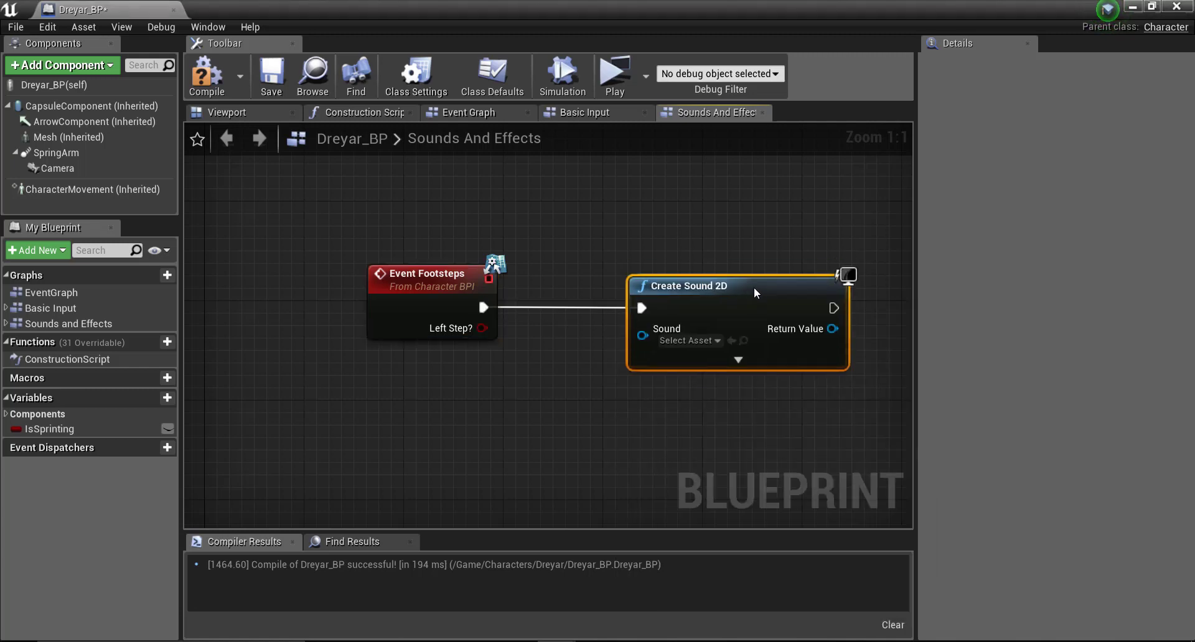
key(Delete)
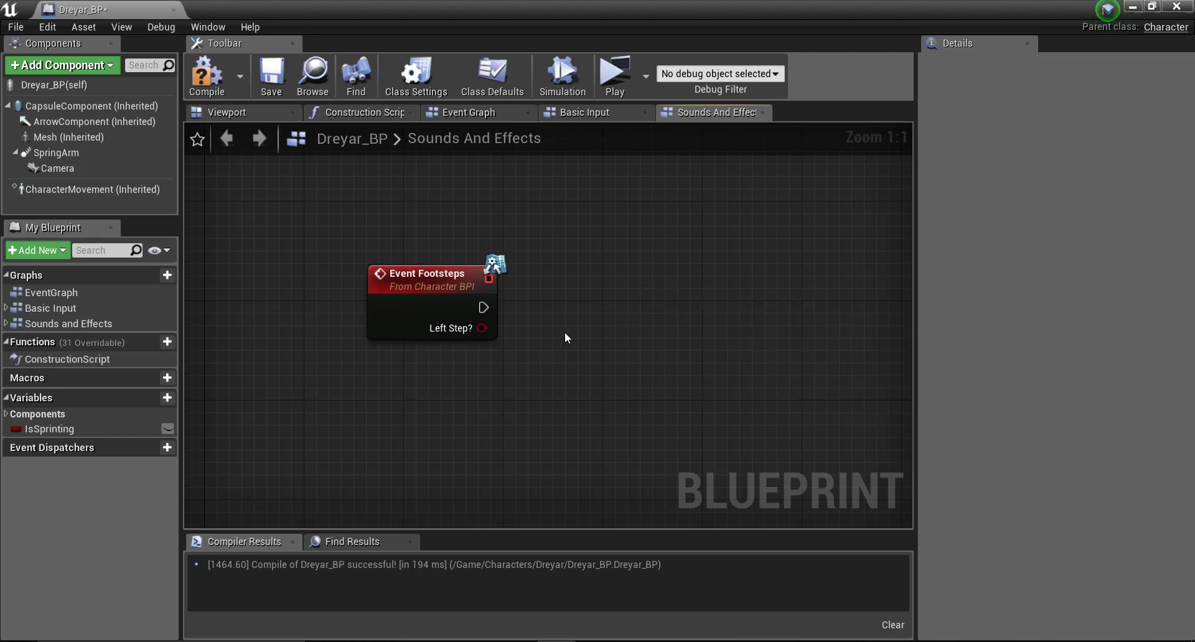
drag(483, 318, 644, 298)
Add a Play Sound at Location node via a 'sound on' search and wire Event Footsteps into it.
right_click(648, 301)
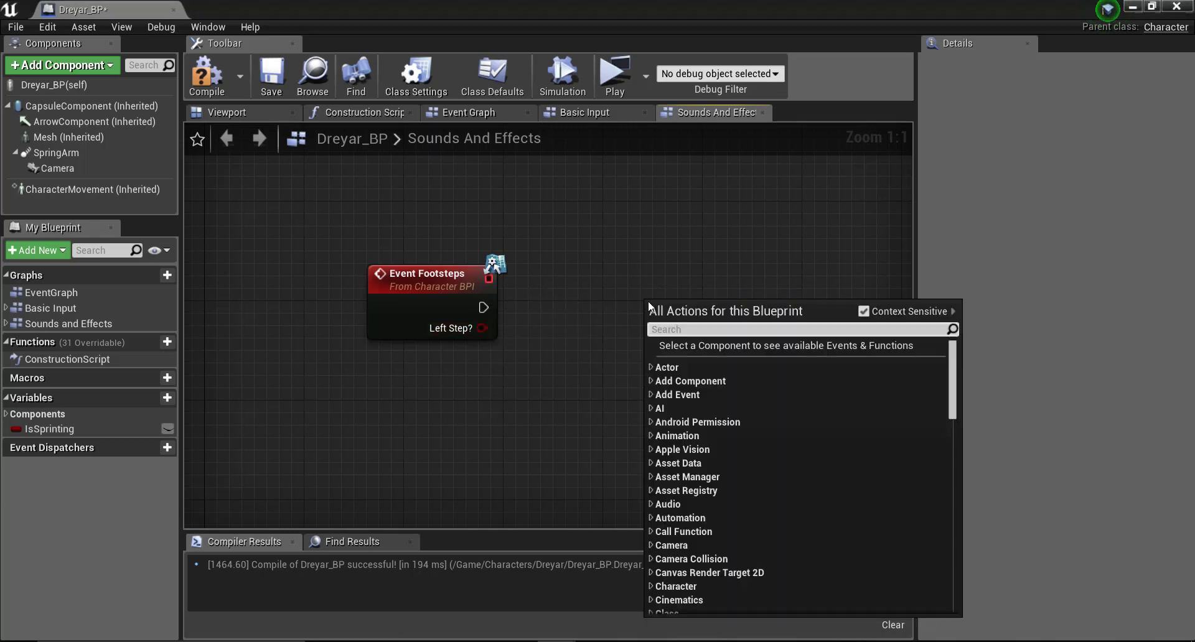
text(soun)
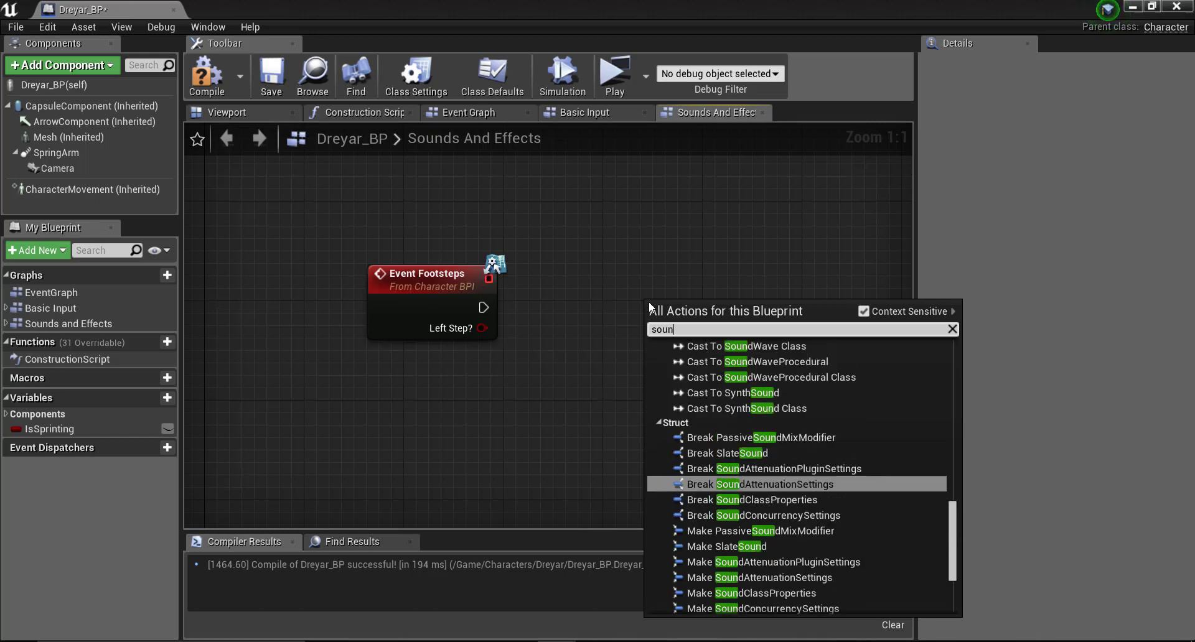
text(d on)
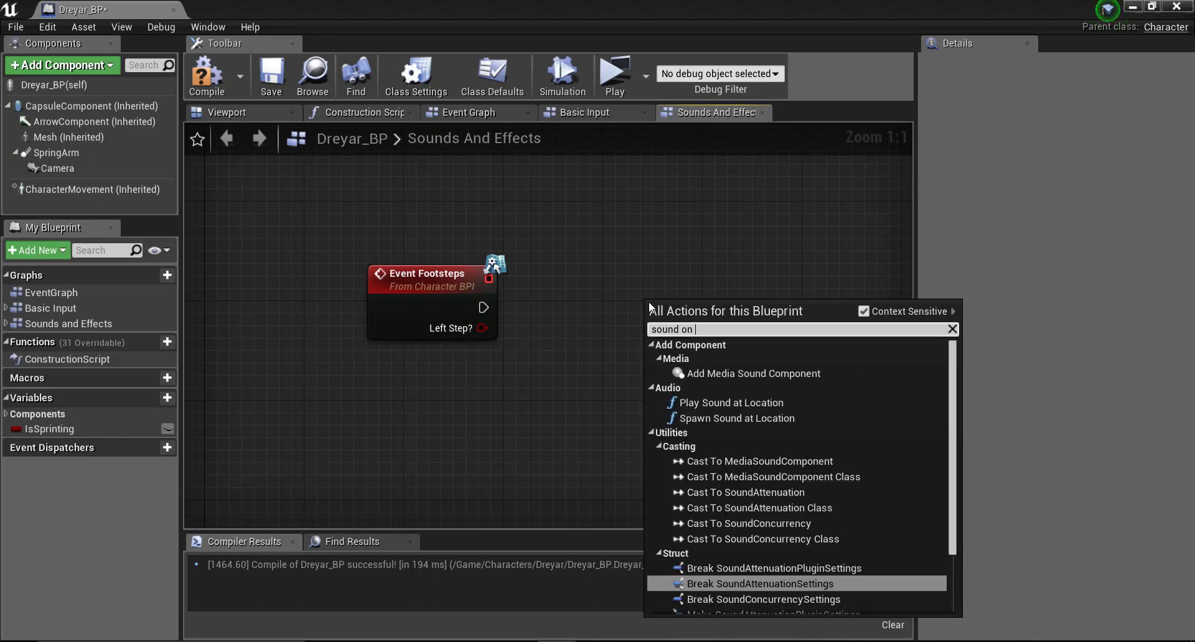
click(761, 403)
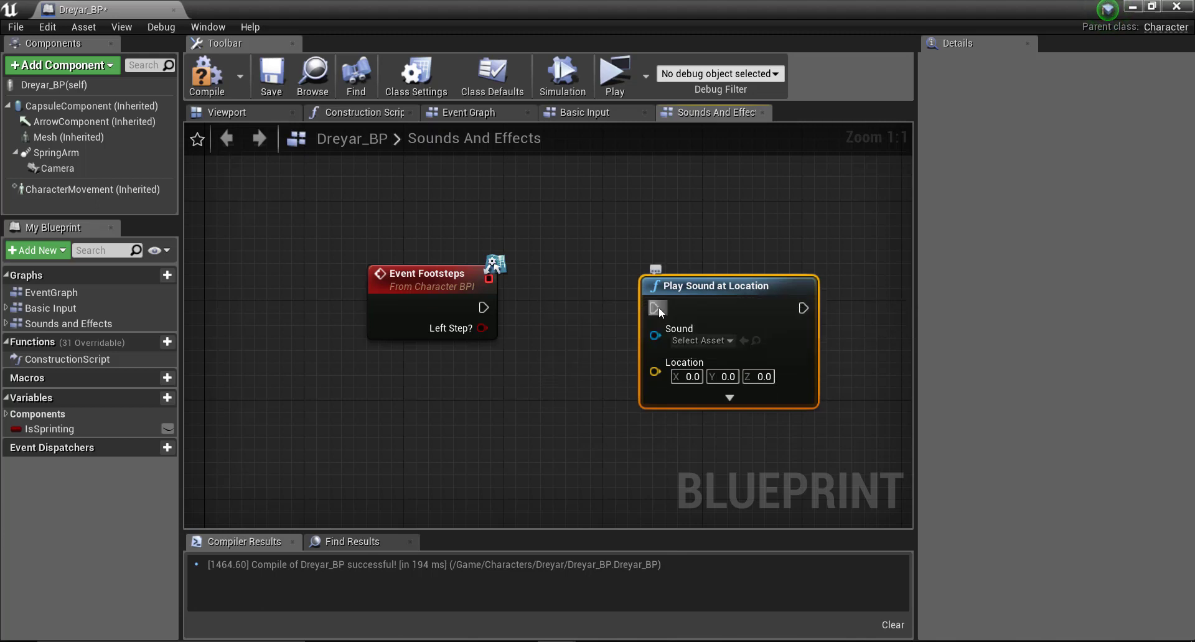
drag(655, 307, 488, 309)
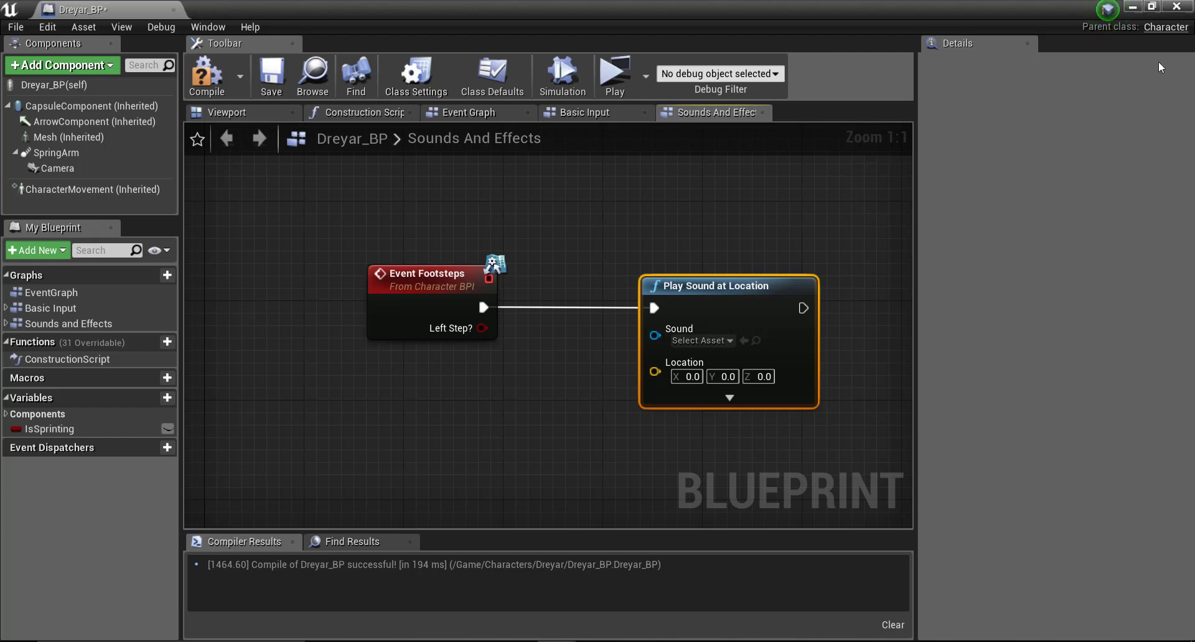
click(1134, 8)
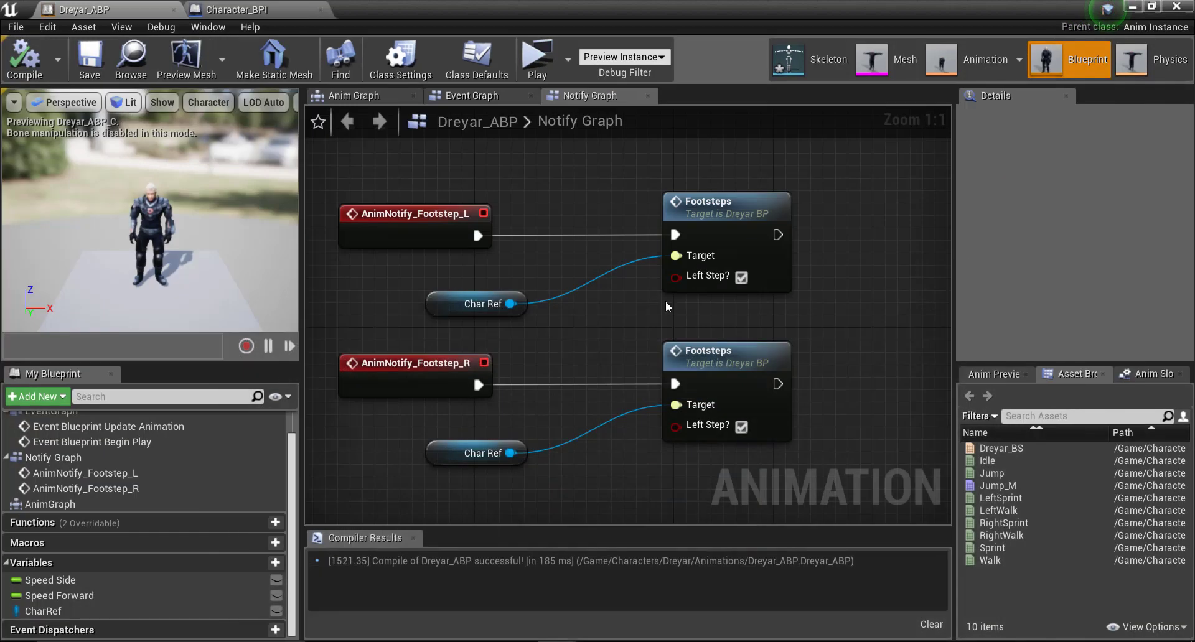
Browse in File Explorer to Open World Assets > Audio > Footsteps.
click(1134, 8)
click(1134, 7)
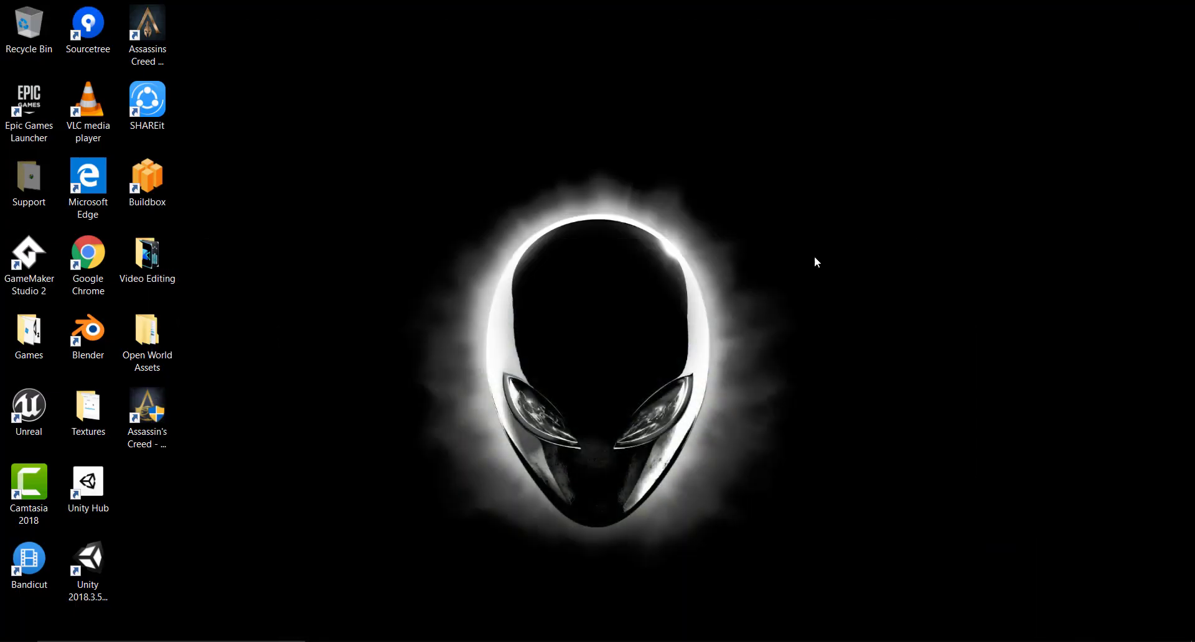
double_click(150, 341)
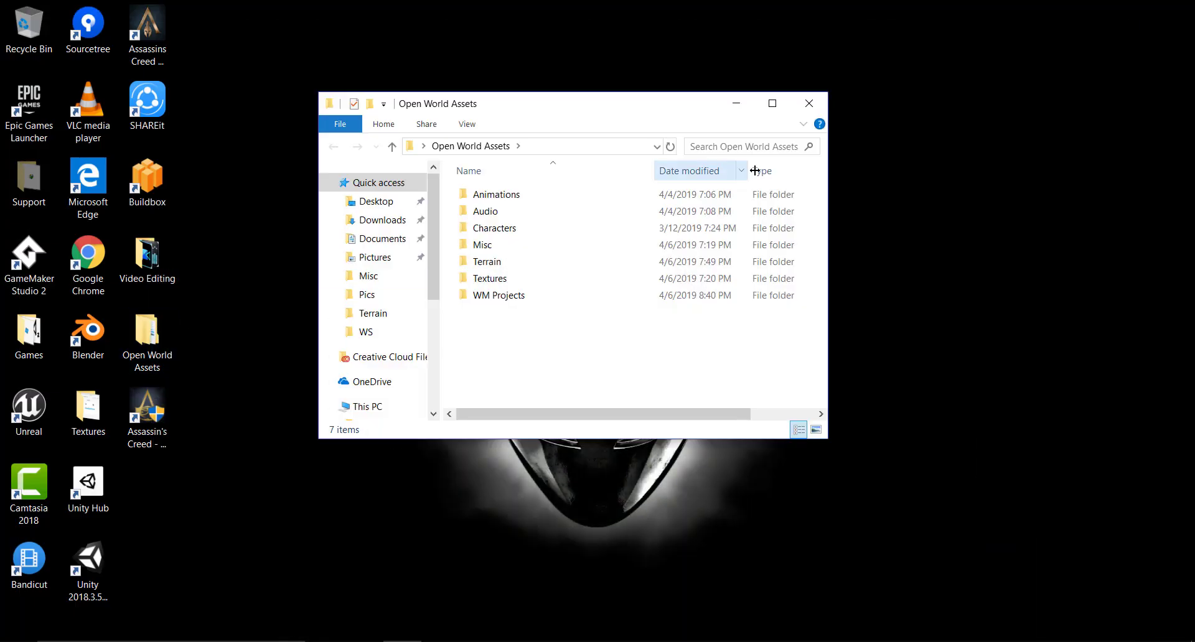
double_click(638, 212)
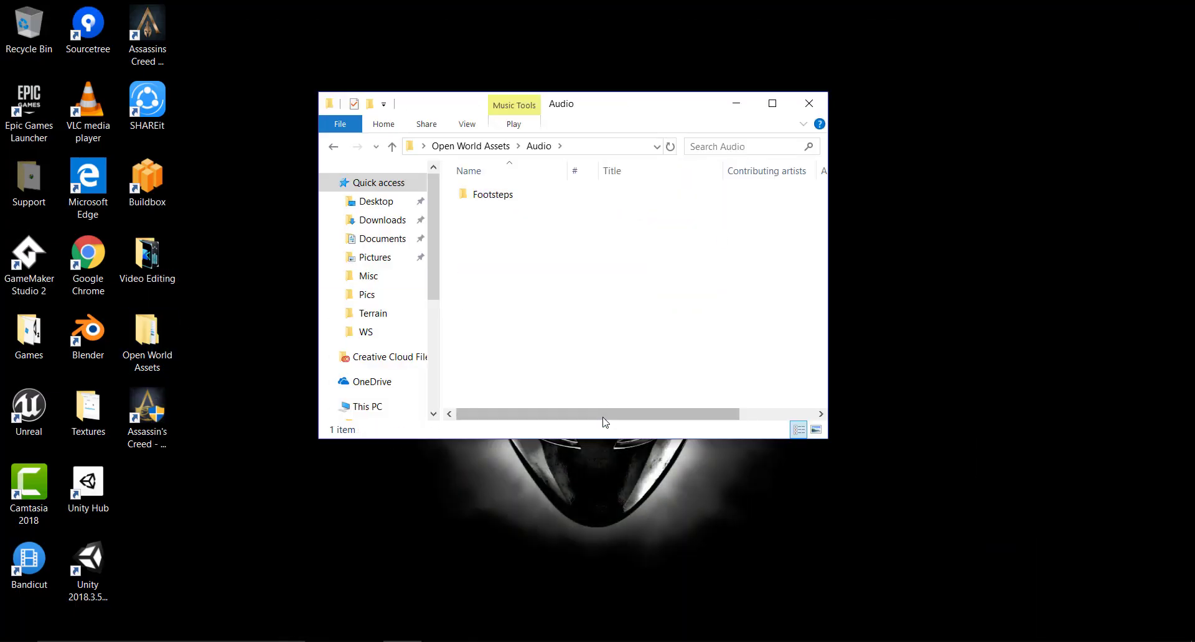
drag(603, 415, 441, 381)
double_click(579, 193)
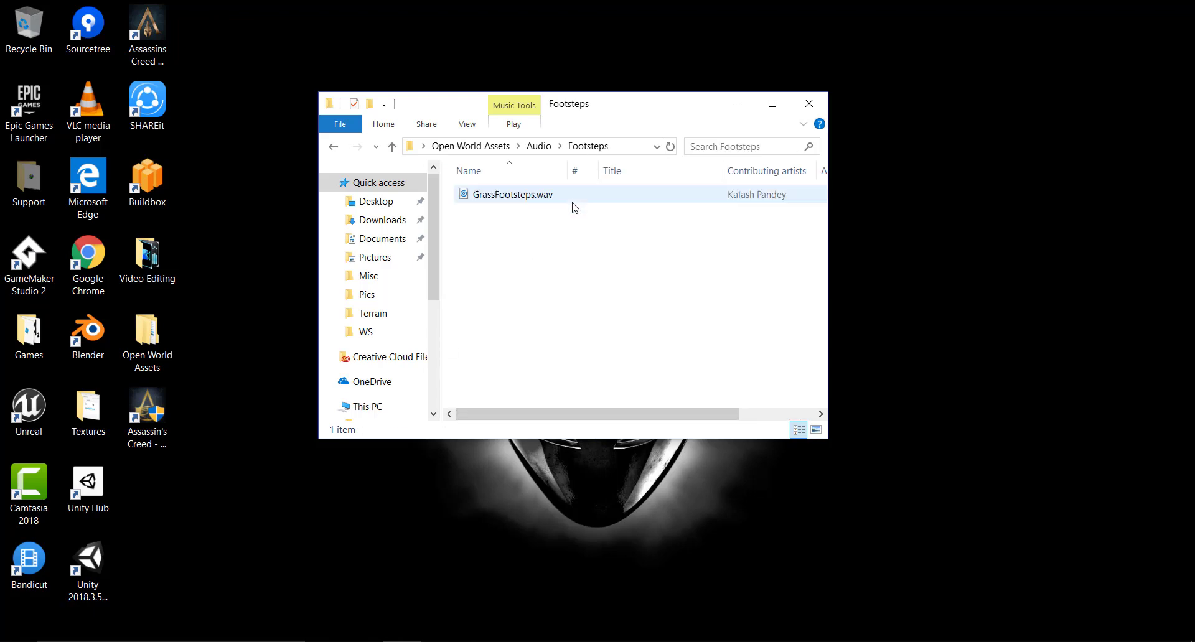
mouse_move(610, 411)
mouse_down()
mouse_move(683, 416)
mouse_move(591, 416)
mouse_up()
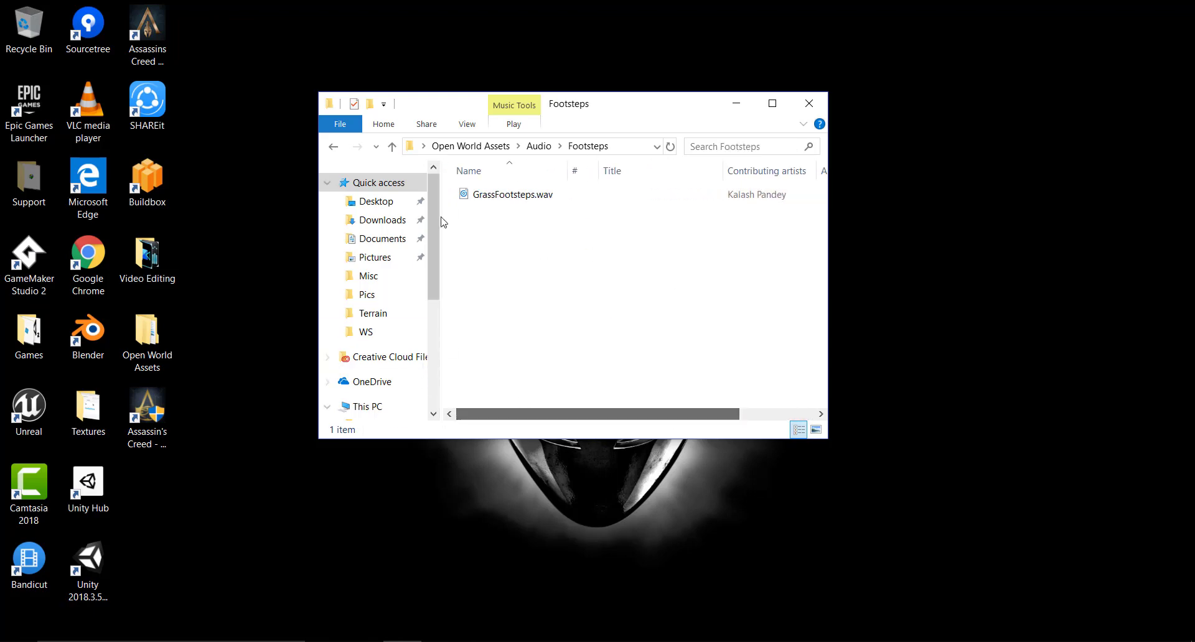
Play GrassFootsteps.wav in Groove Music to hear the footstep sound, then return to the OpenWorld editor.
click(522, 198)
double_click(520, 196)
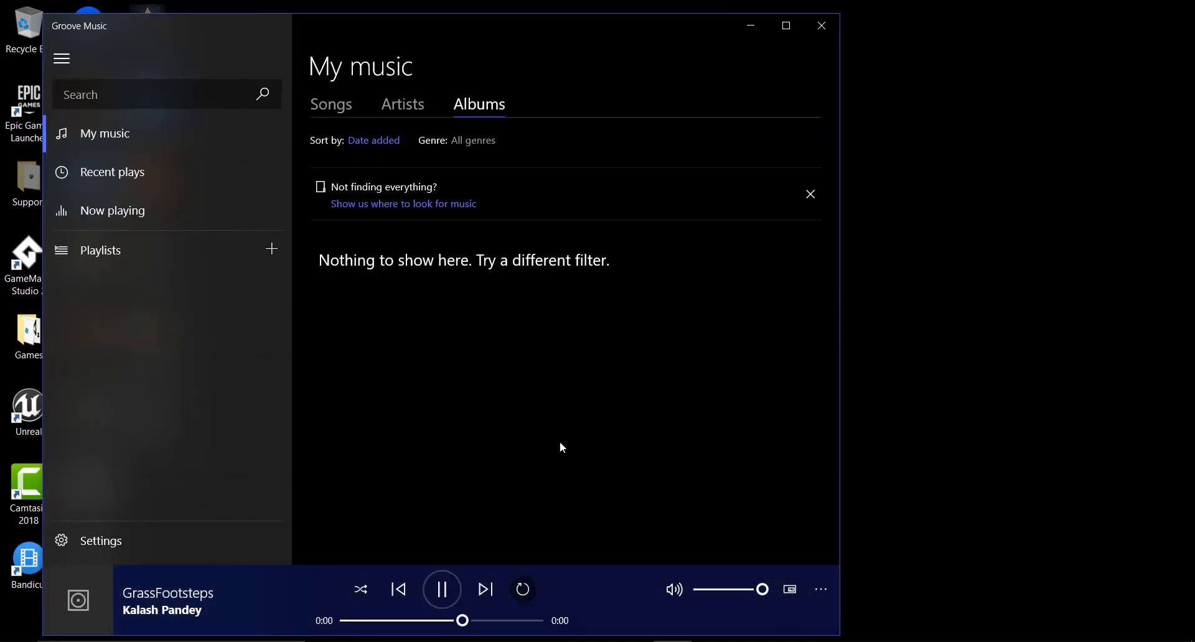
click(818, 27)
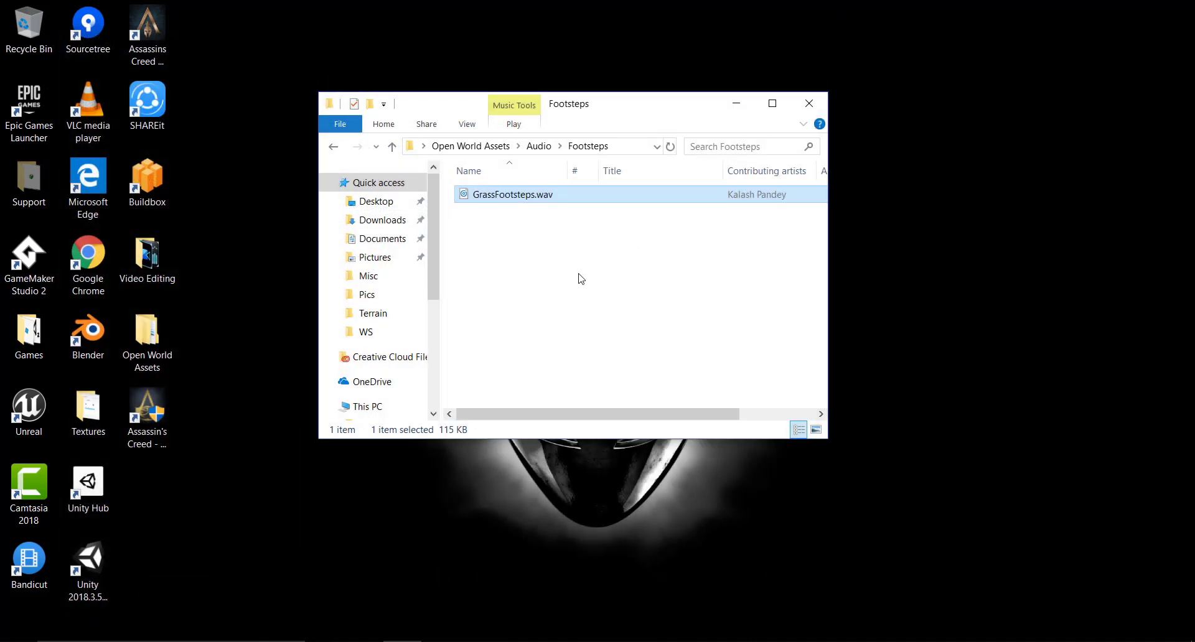
double_click(547, 196)
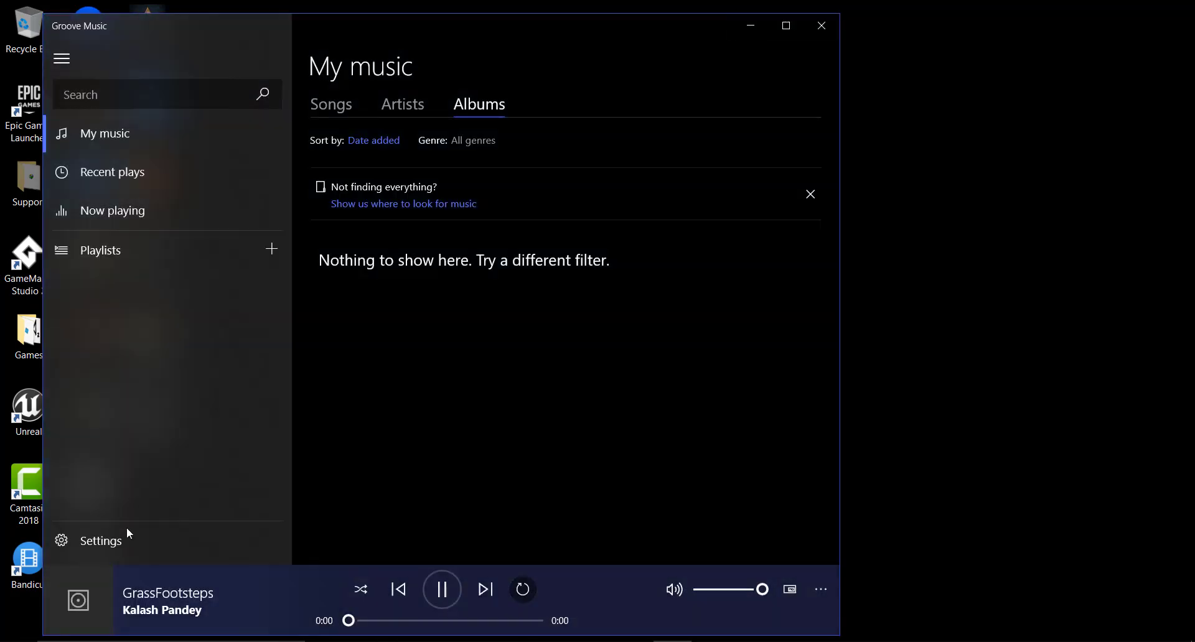
click(438, 590)
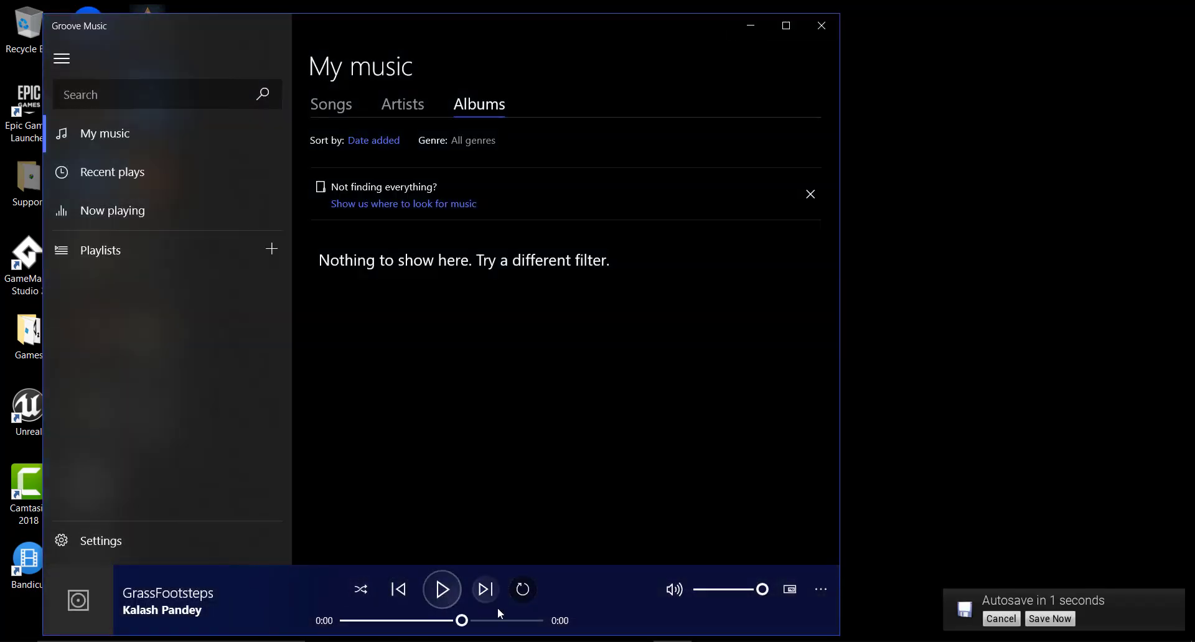
click(439, 592)
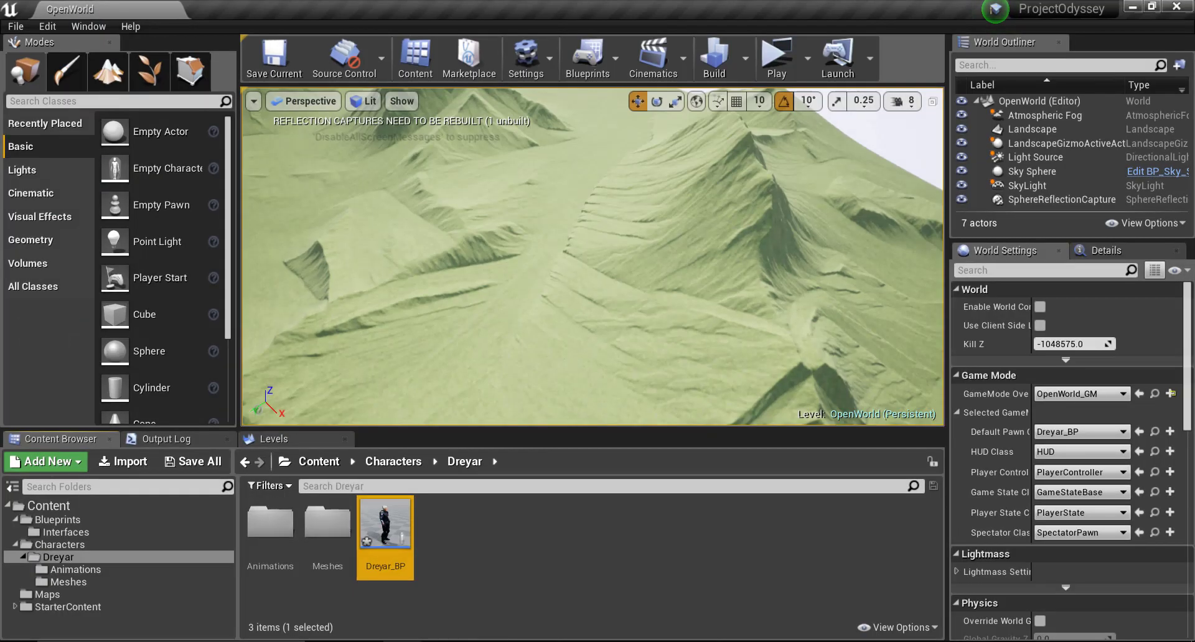
click(381, 641)
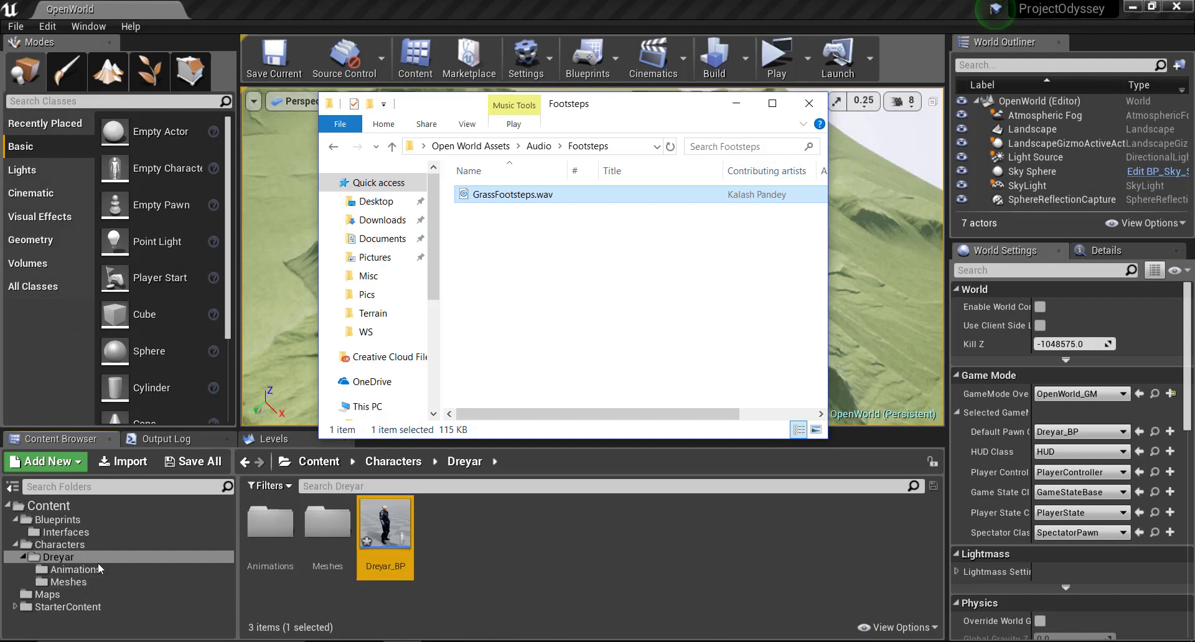
Create a new folder under the top-level Content folder.
click(39, 503)
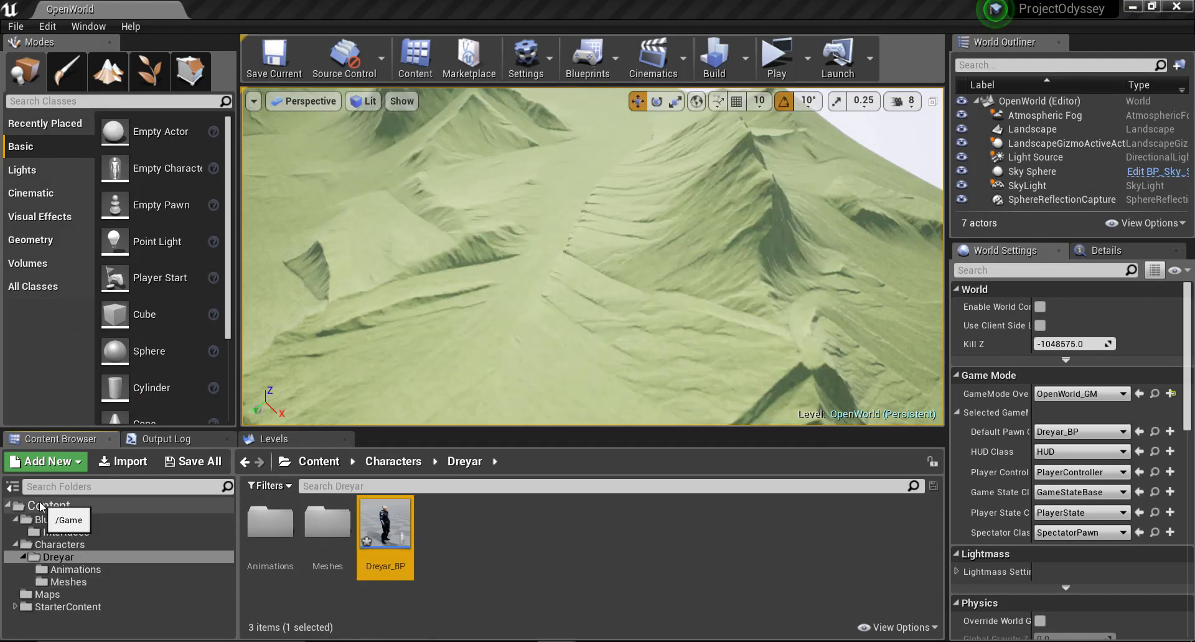
right_click(39, 503)
click(99, 180)
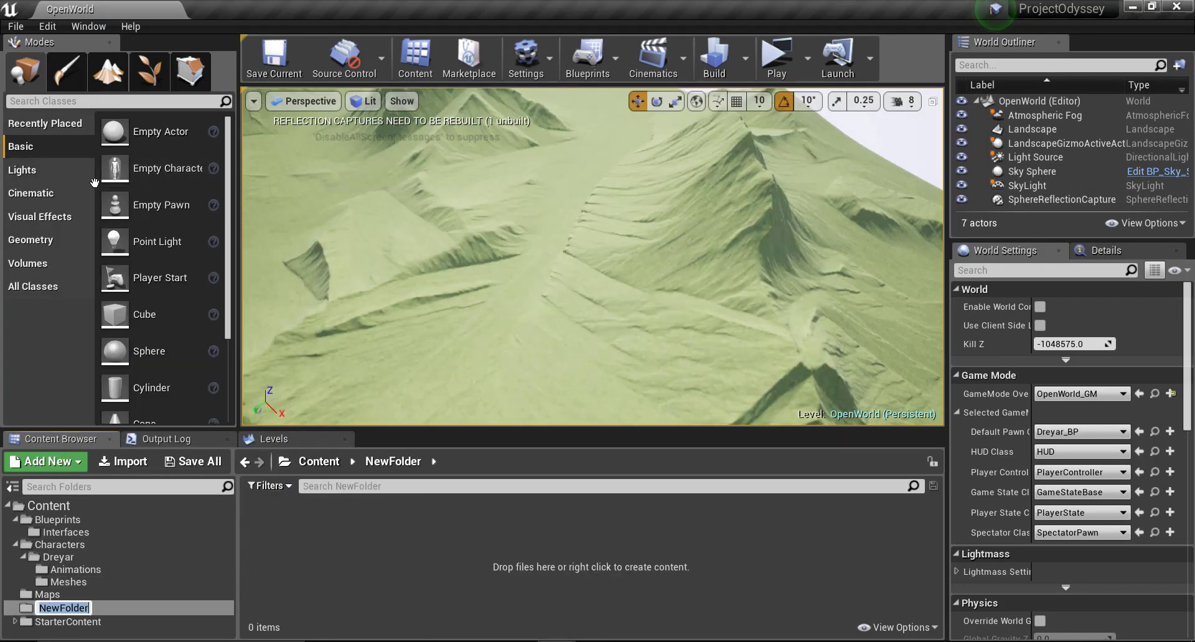
key(BackSpace)
key(BackSpace)
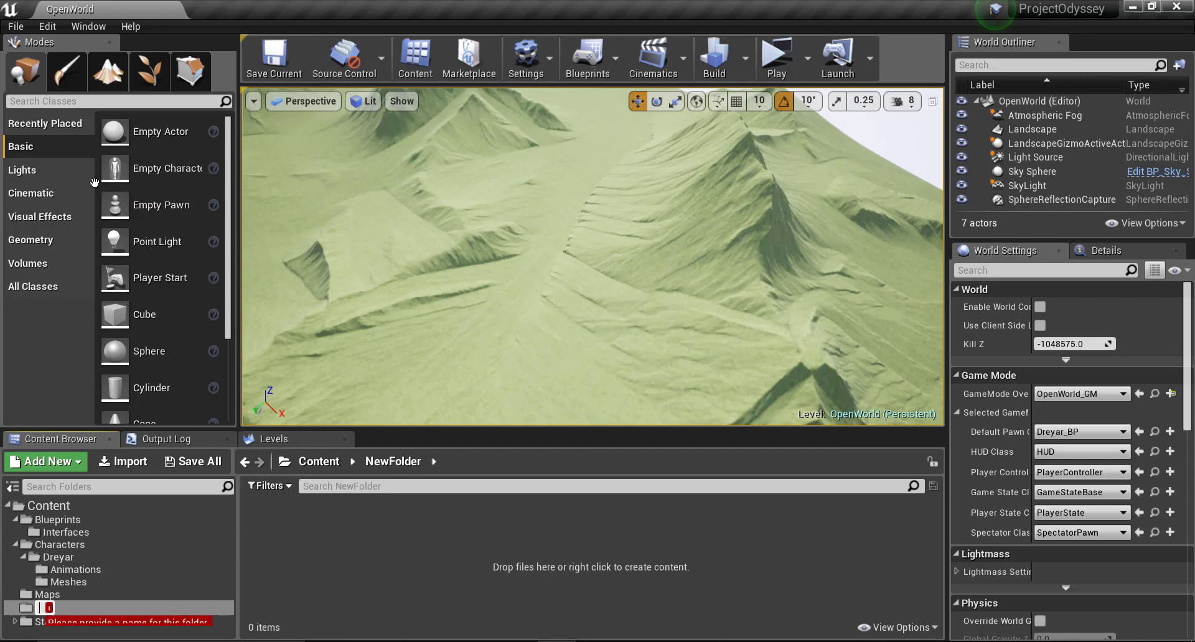
text(Auido)
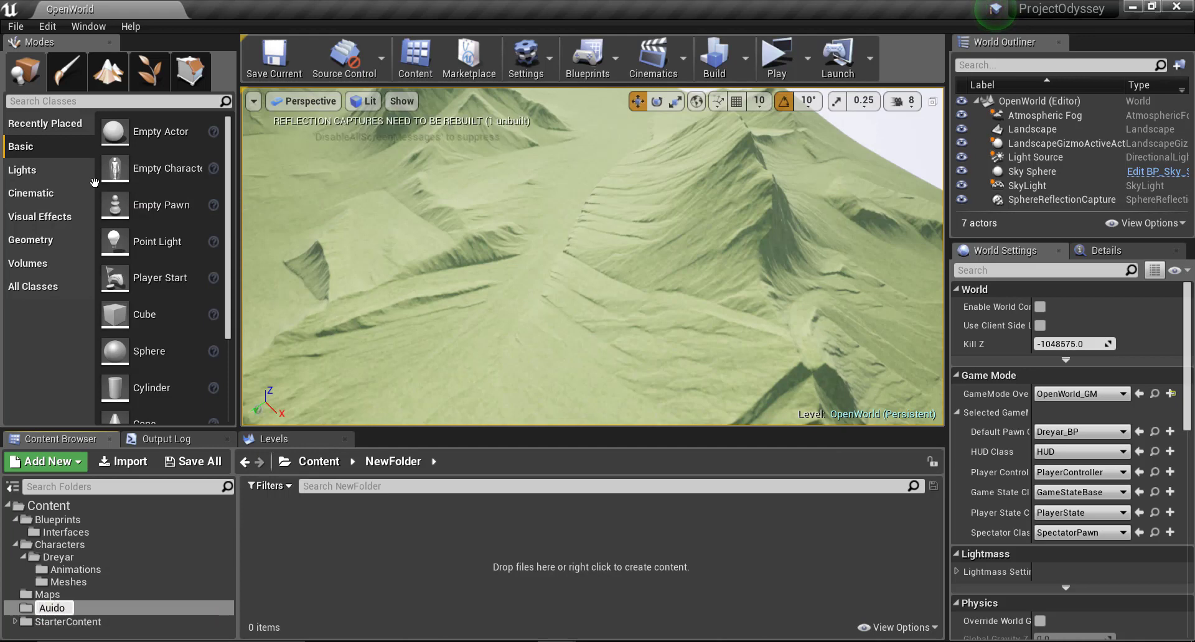
key(Return)
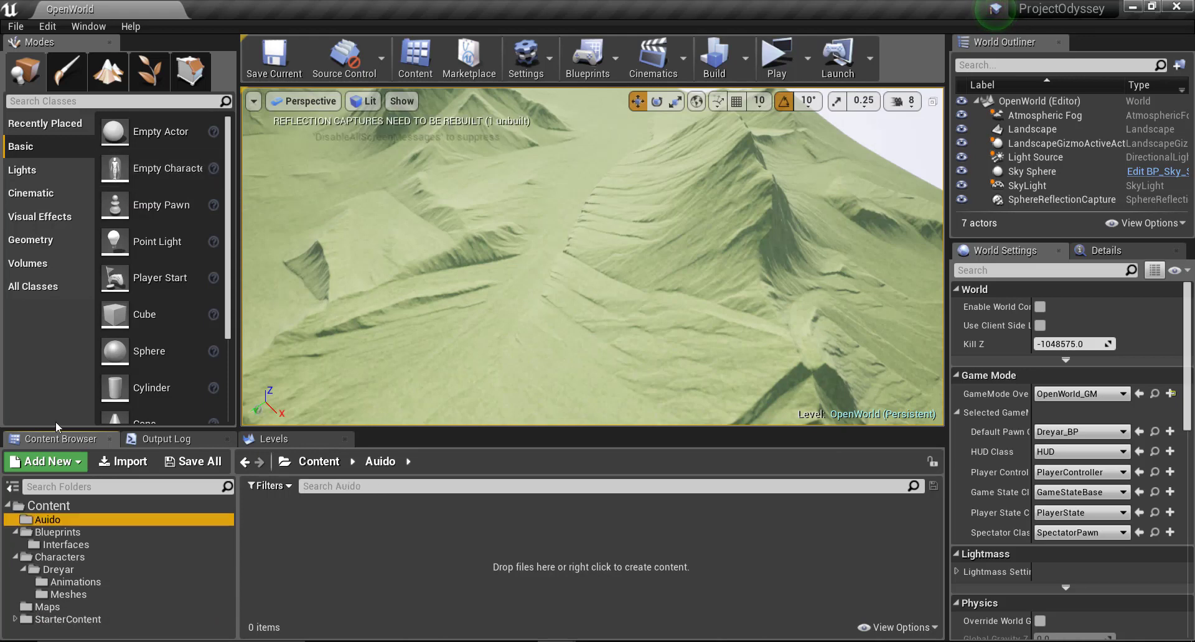
Rename the misspelled 'Auido' folder to 'Audio'.
right_click(121, 517)
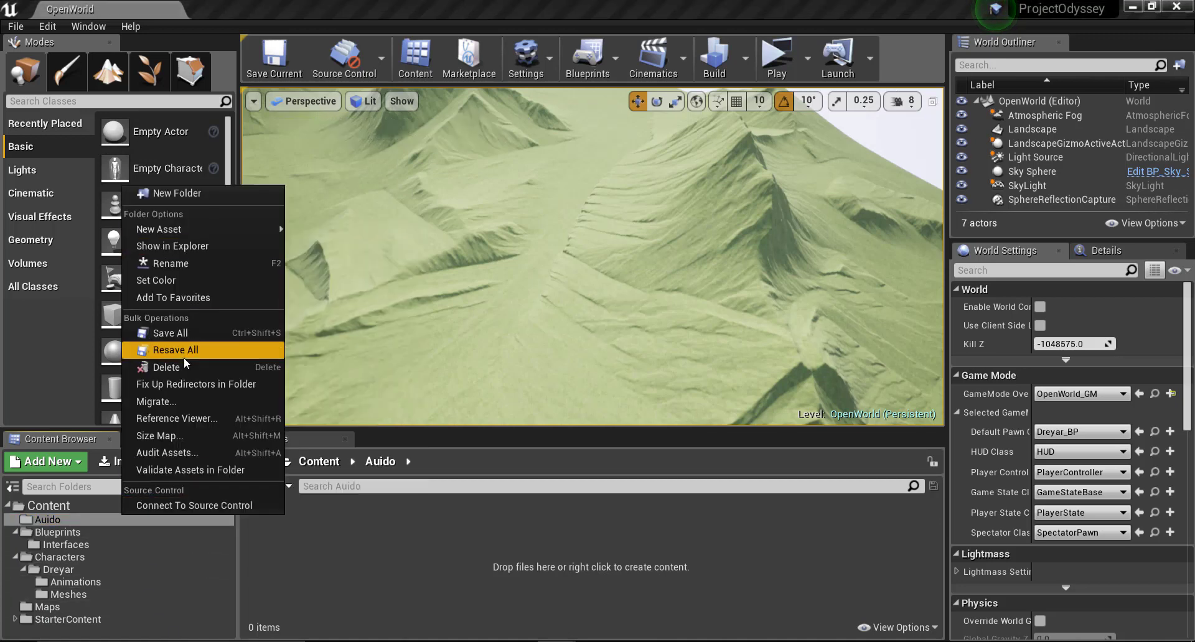
click(199, 297)
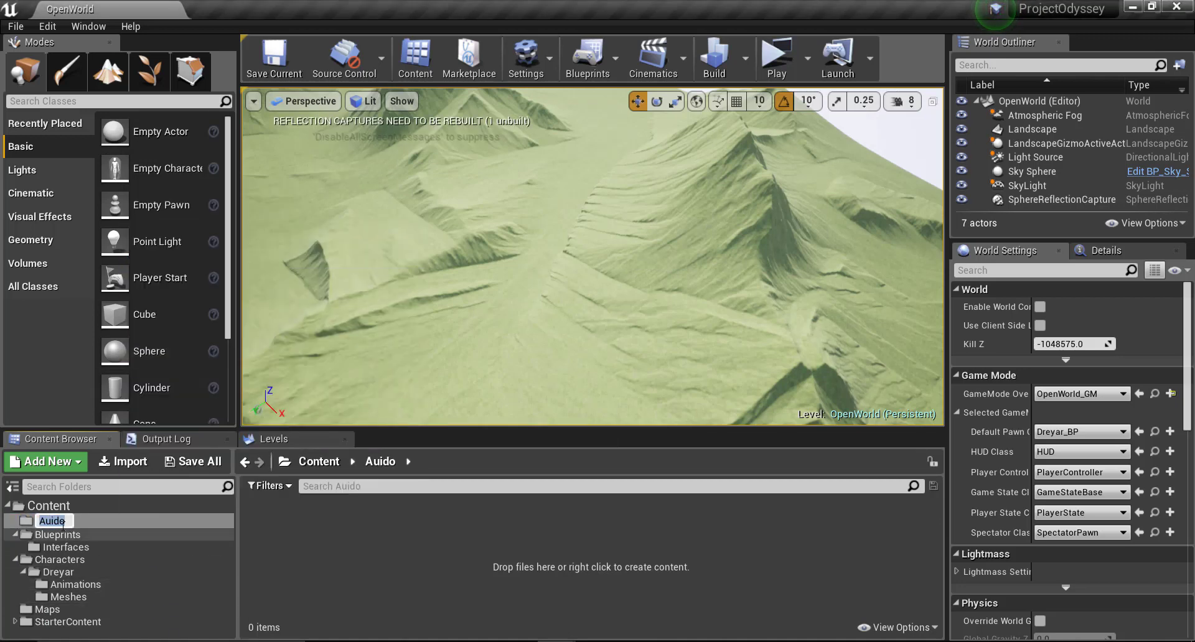
click(52, 521)
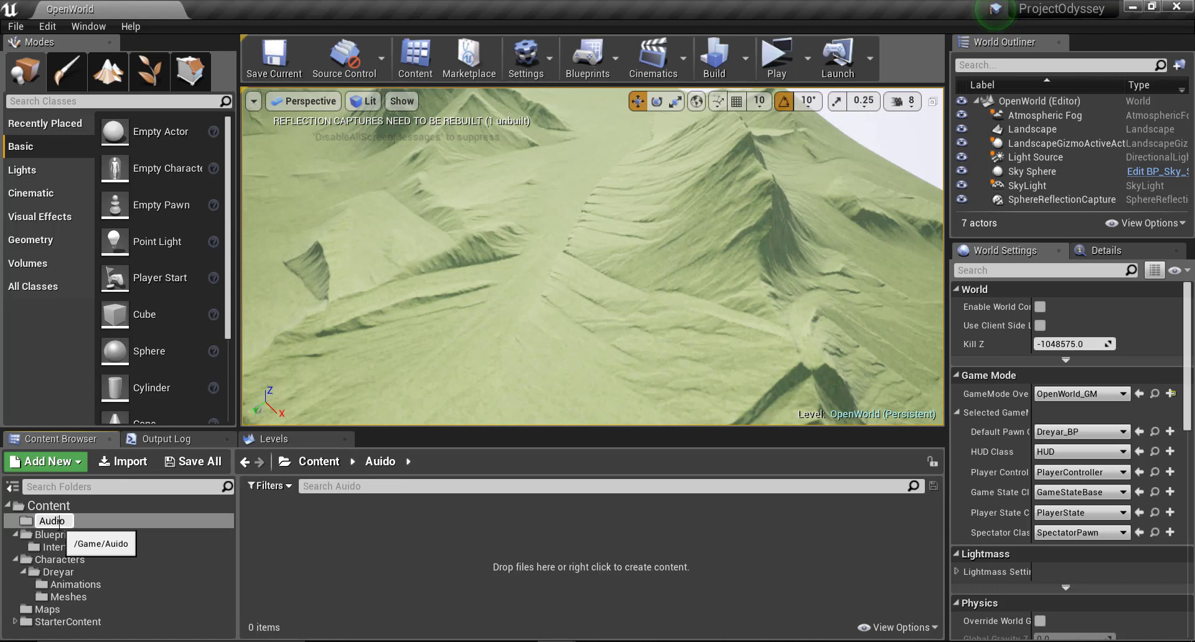
text(Audio)
key(Return)
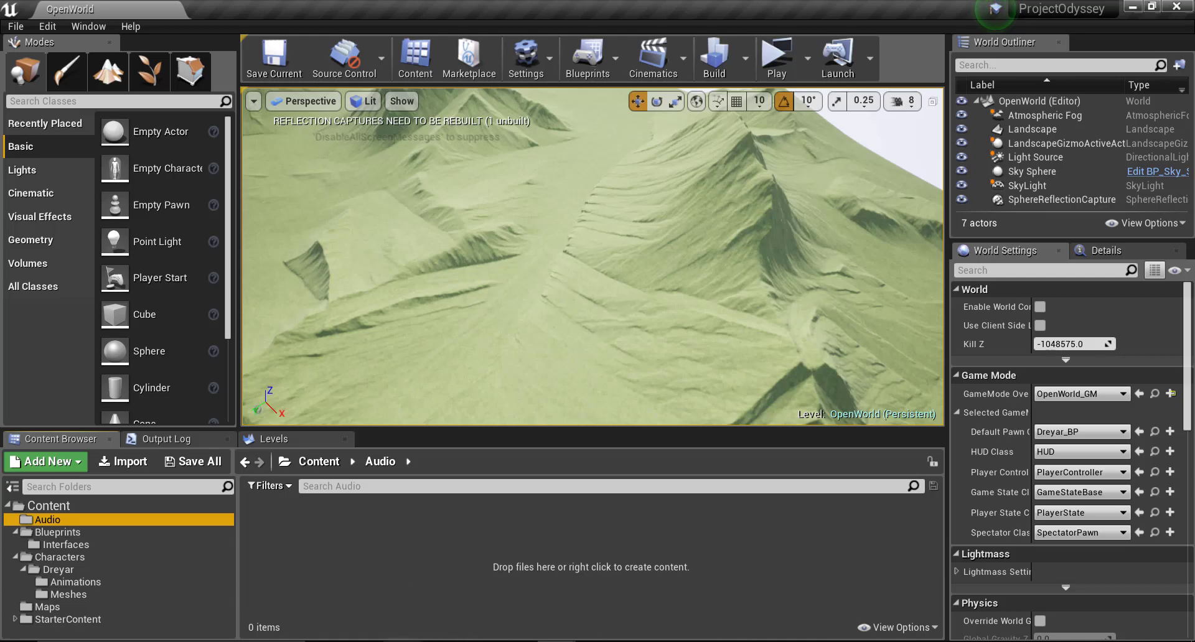
key(alt+Tab)
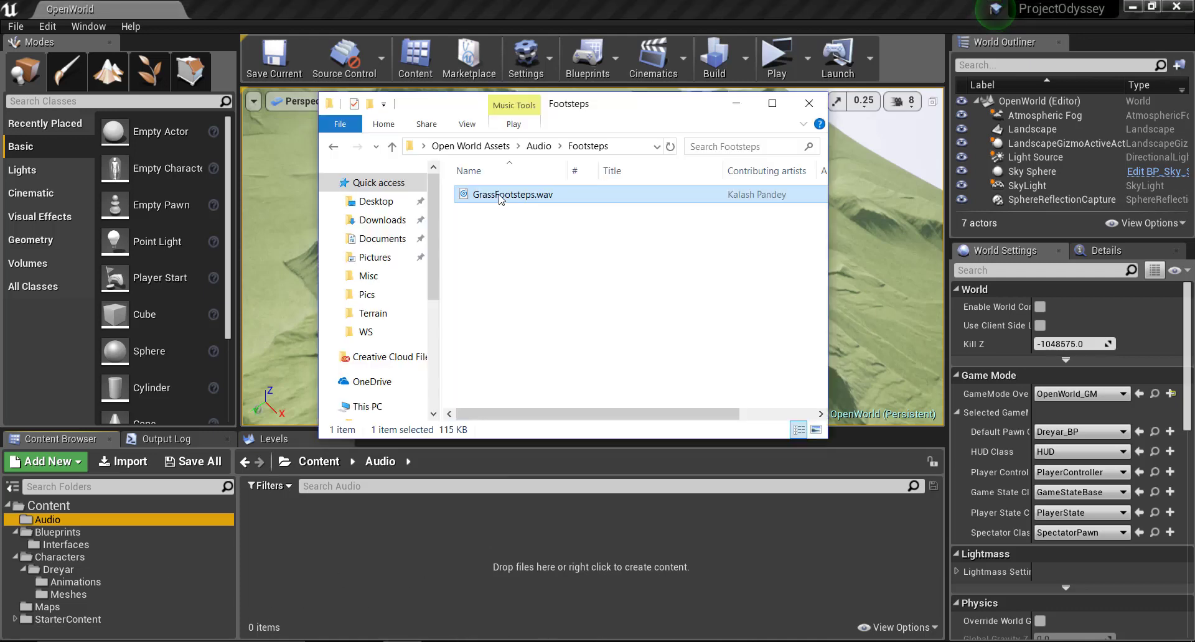
Import GrassFootsteps.wav from Explorer into Content/Audio and preview the GrassFootsteps sound wave.
drag(498, 195, 422, 605)
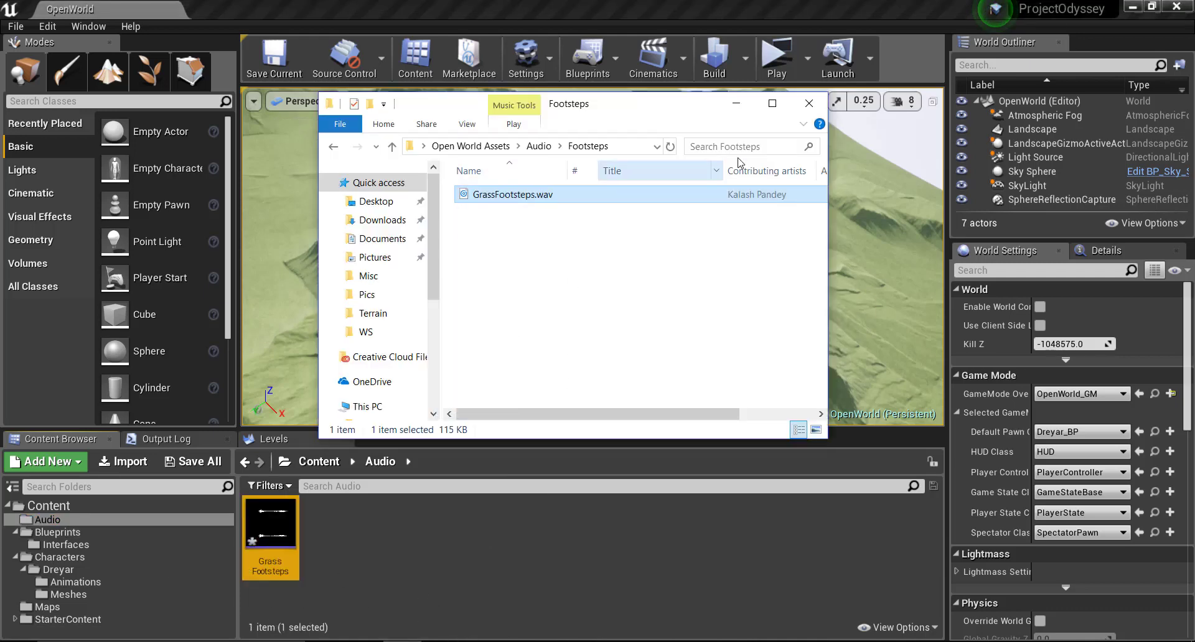
click(805, 103)
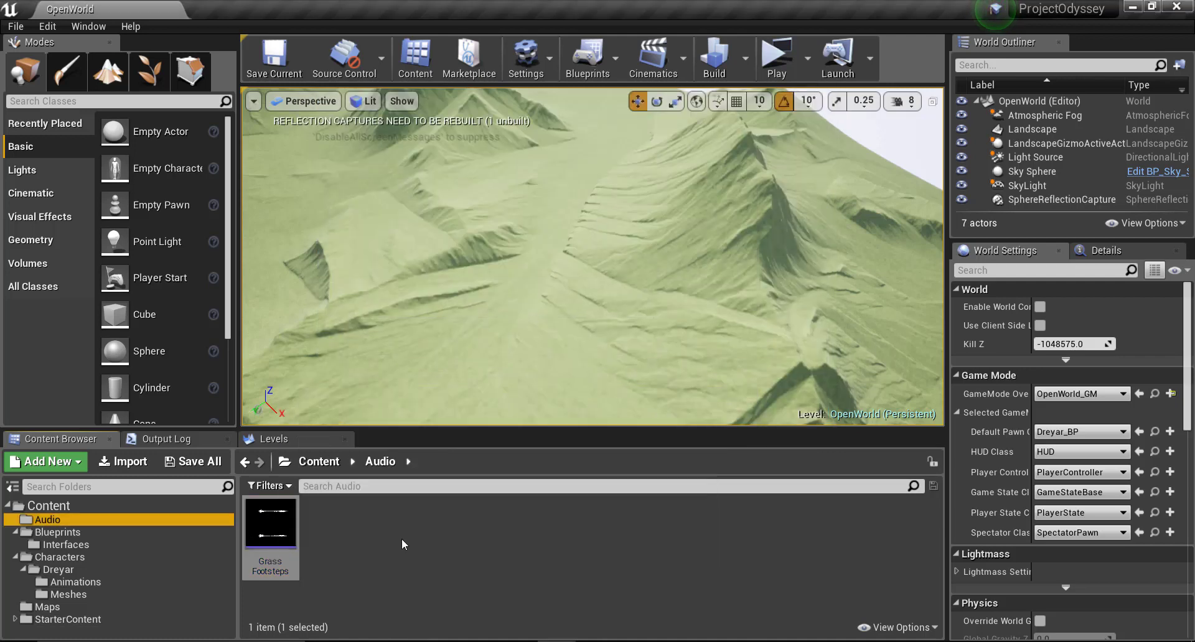
click(401, 539)
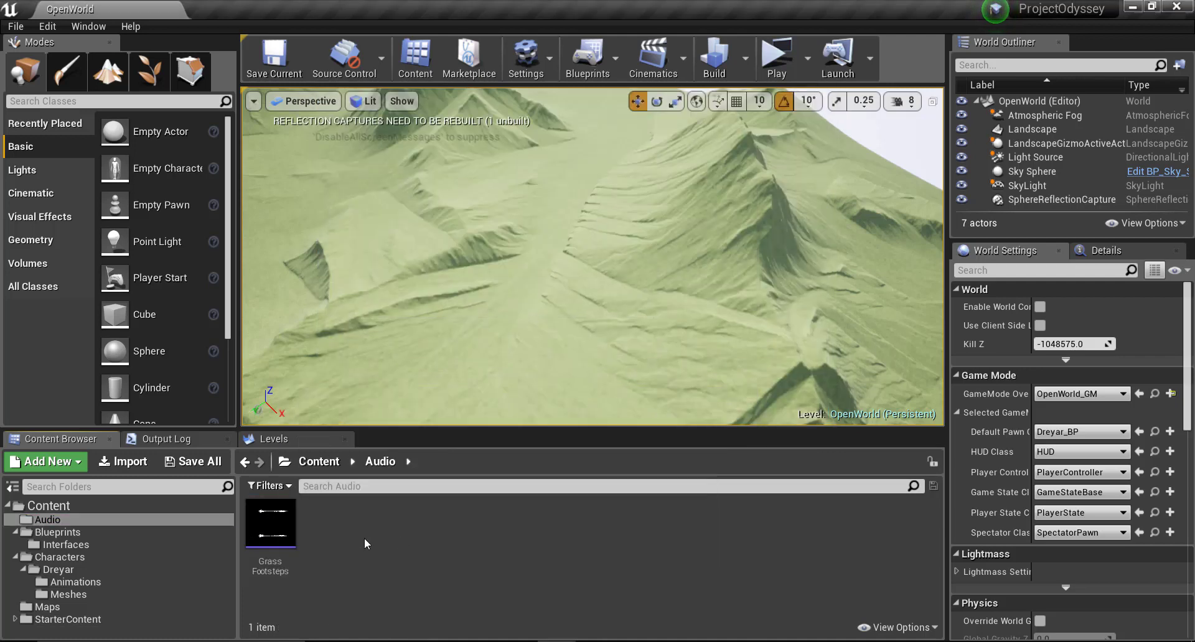
click(277, 528)
click(271, 550)
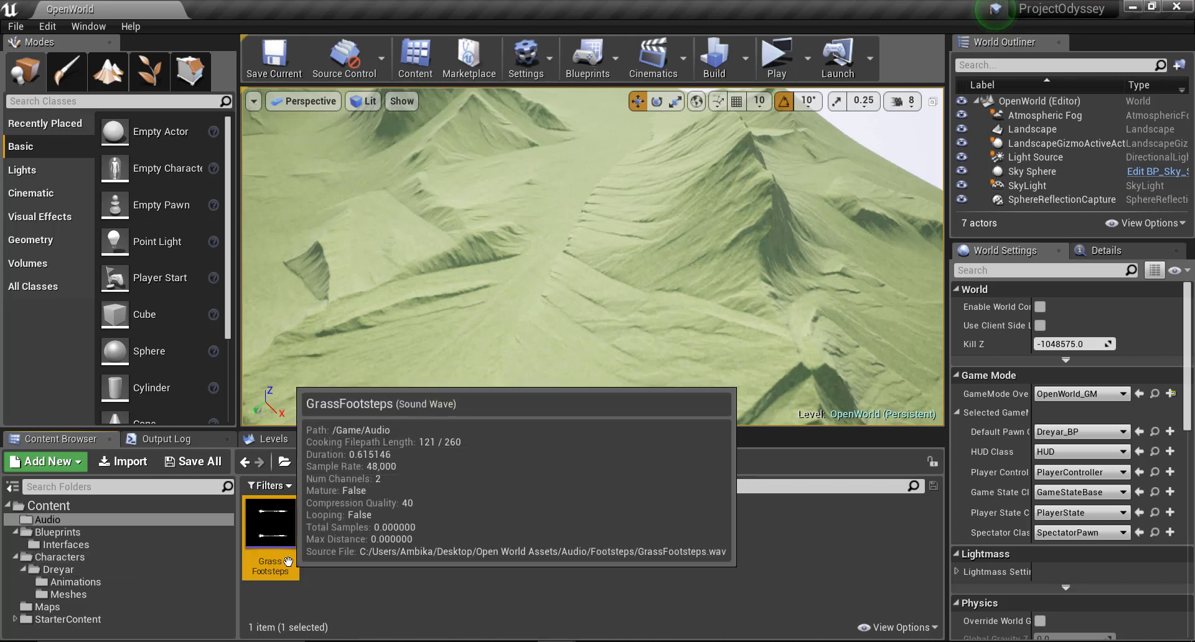
Create a sound cue from the GrassFootsteps wave, keeping the default name GrassFootsteps_Cue.
right_click(257, 533)
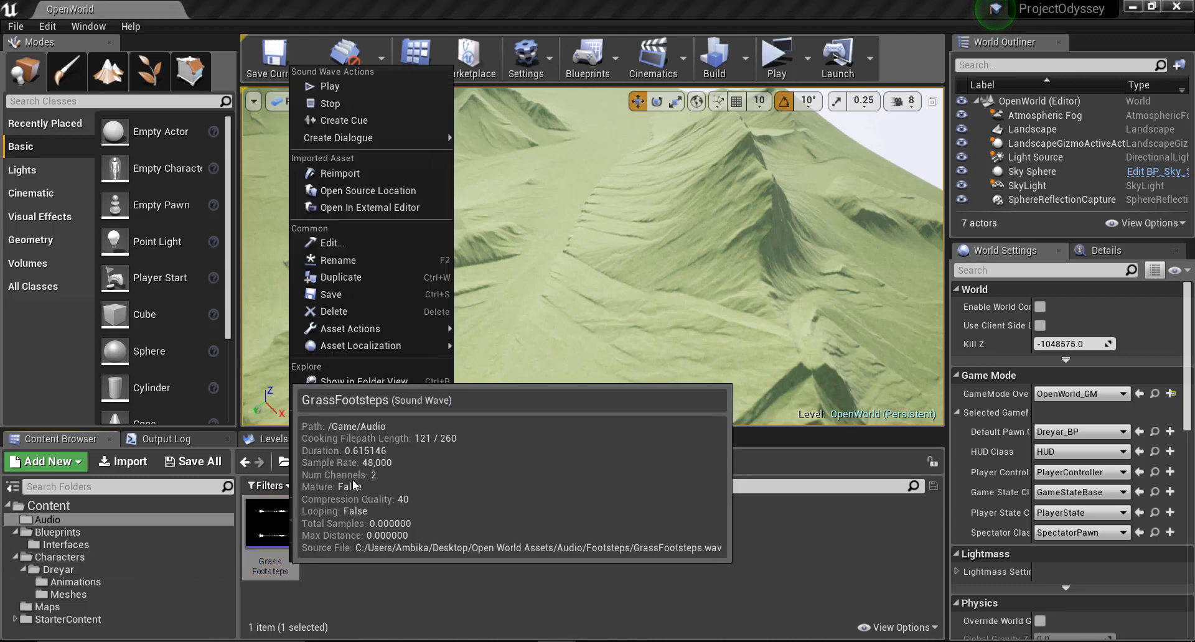
mouse_move(393, 132)
click(344, 120)
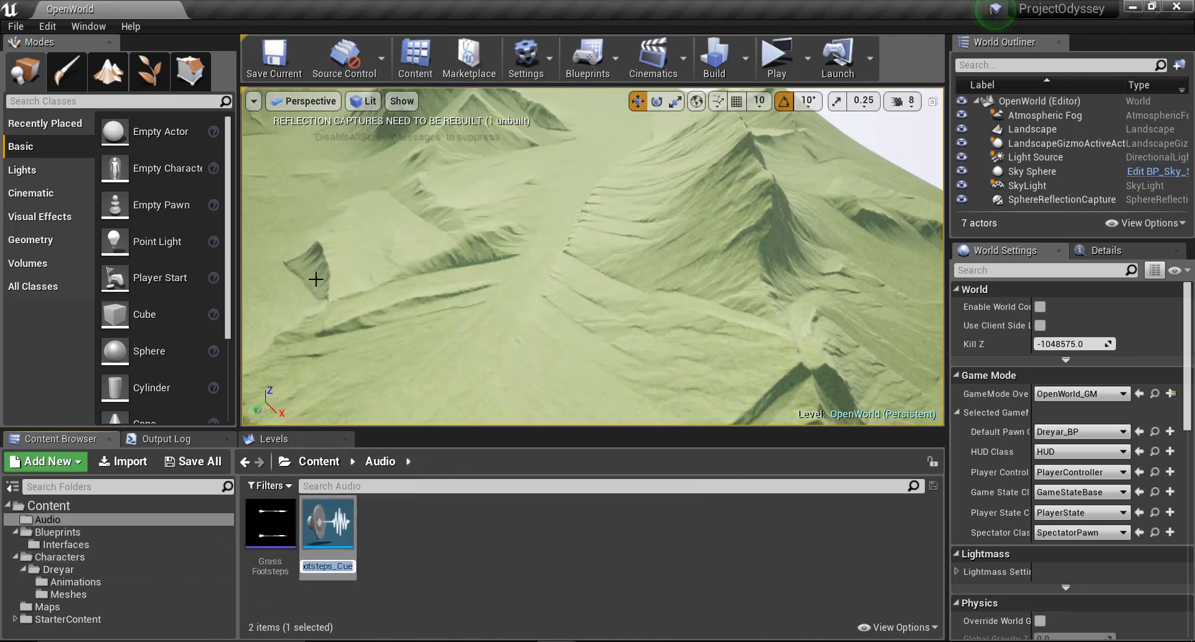
key(Return)
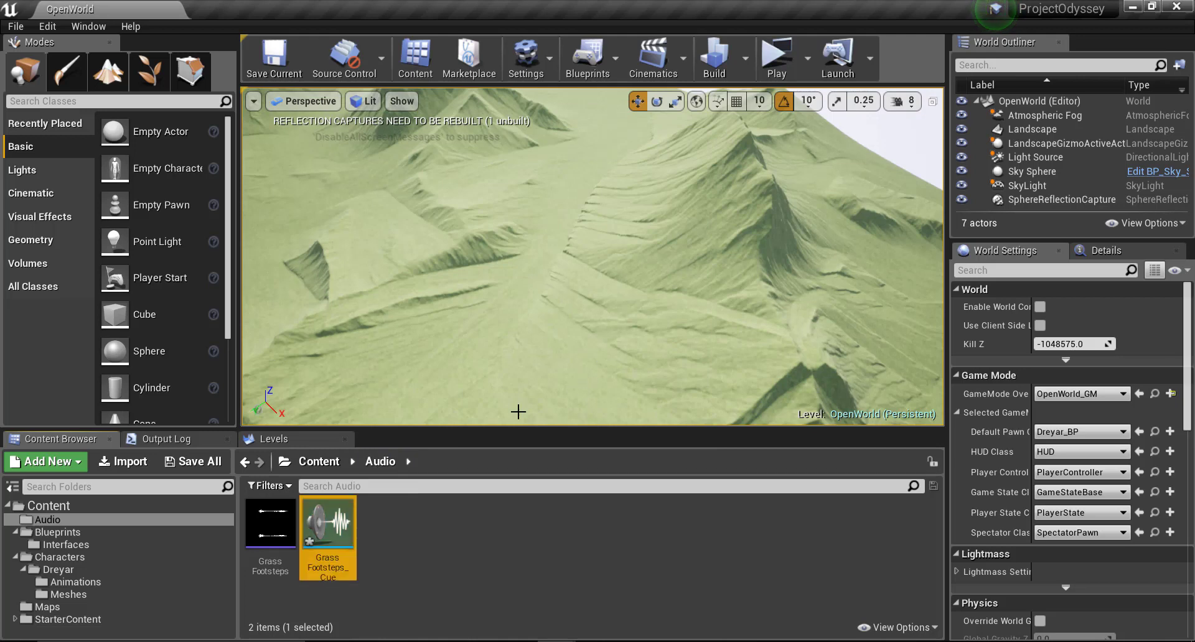
Open GrassFootsteps_Cue, reposition its Wave Player node, and save the cue.
click(424, 551)
click(315, 562)
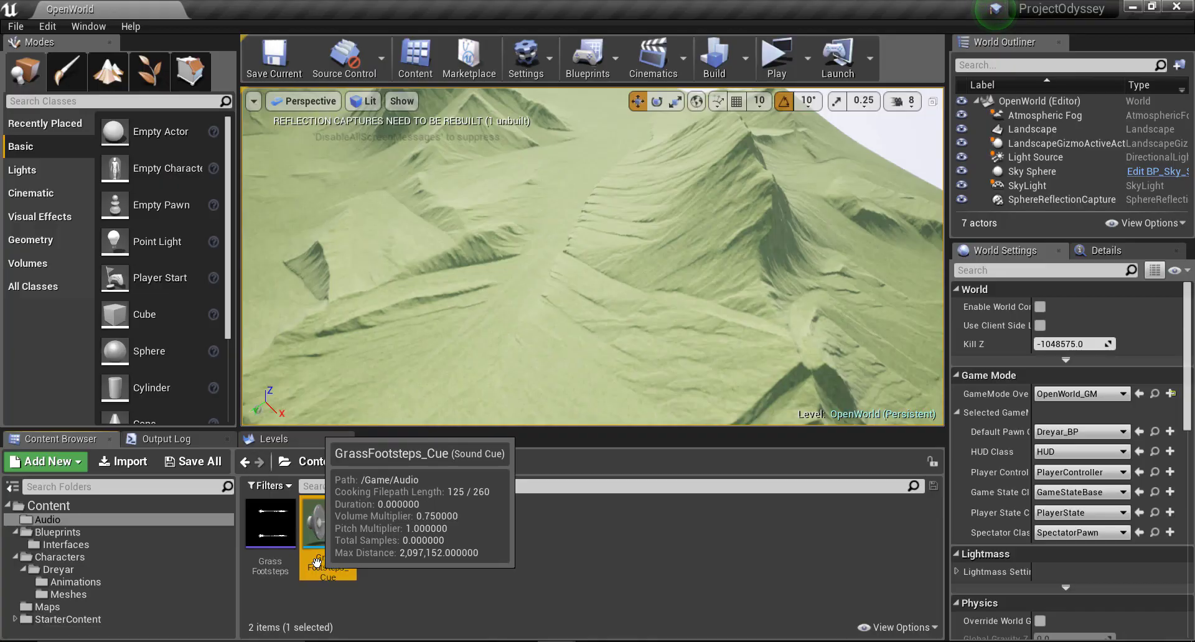
double_click(317, 563)
drag(585, 402, 555, 429)
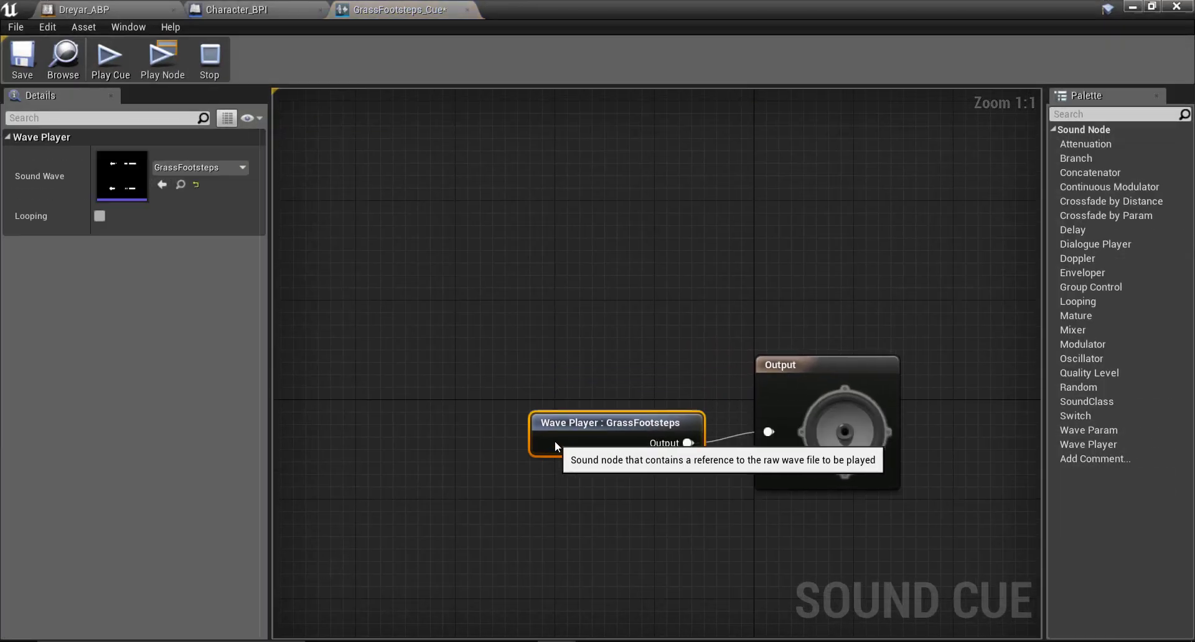
click(22, 58)
click(98, 8)
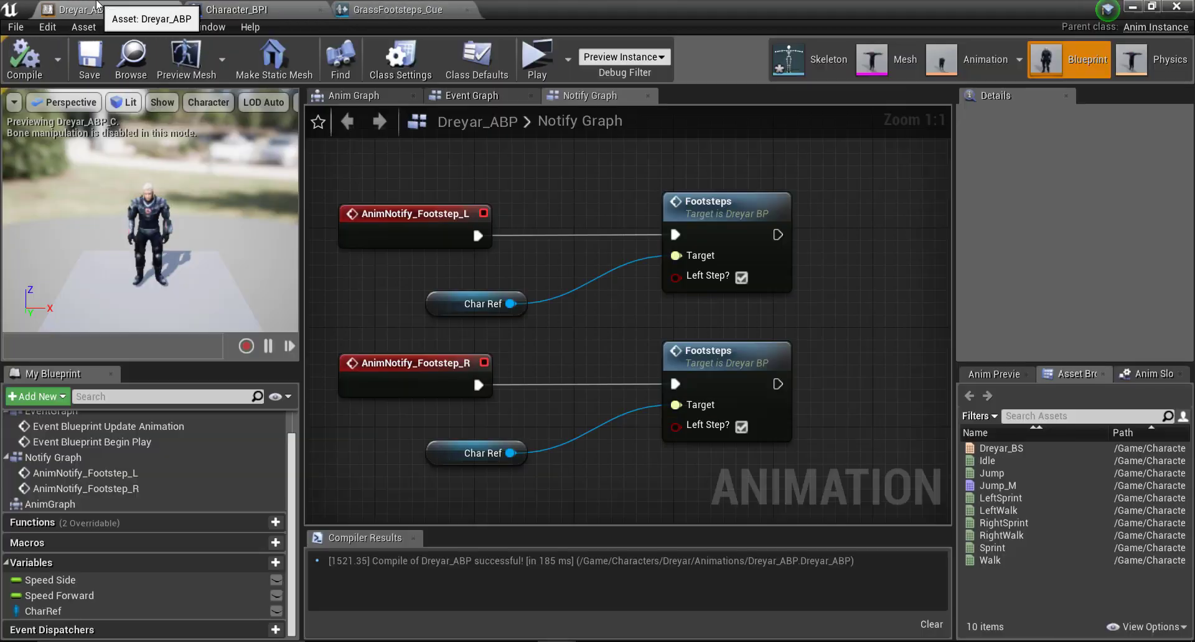
In Dreyar_BP, set the Play Sound at Location node's Sound input to GrassFootsteps.
click(239, 9)
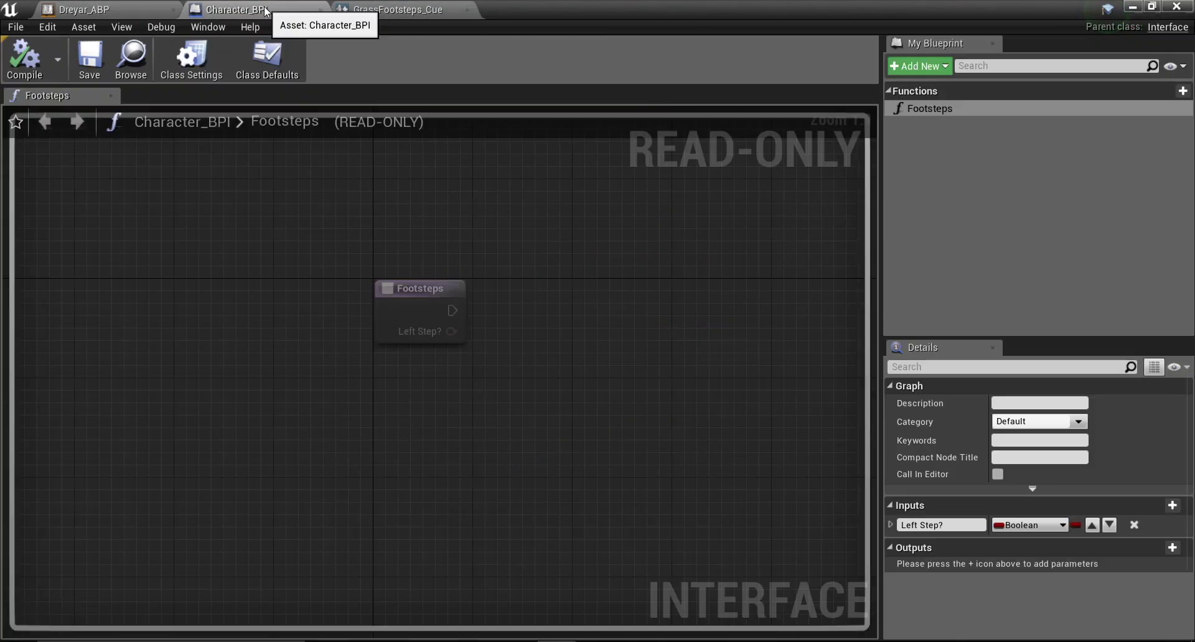
click(1133, 7)
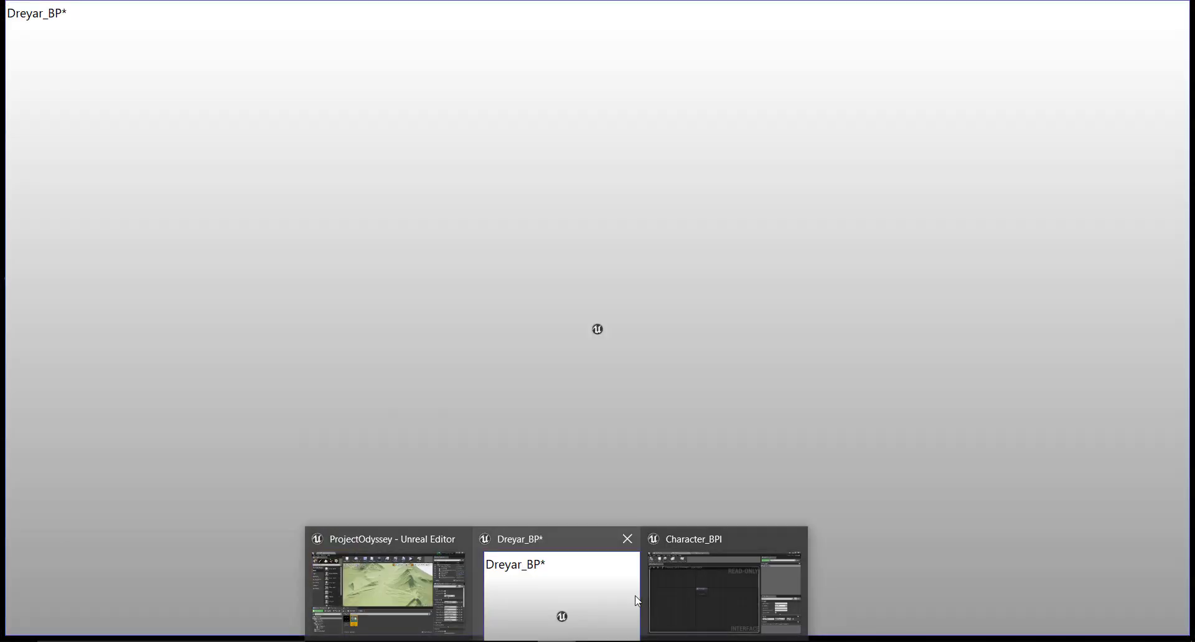
click(563, 608)
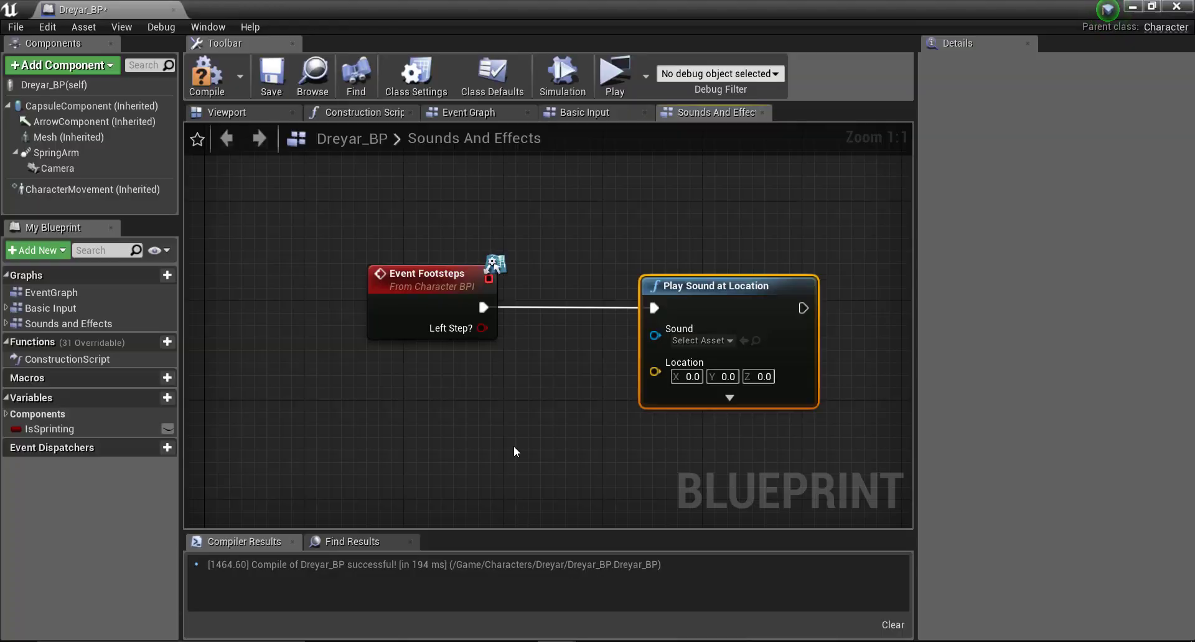
click(699, 341)
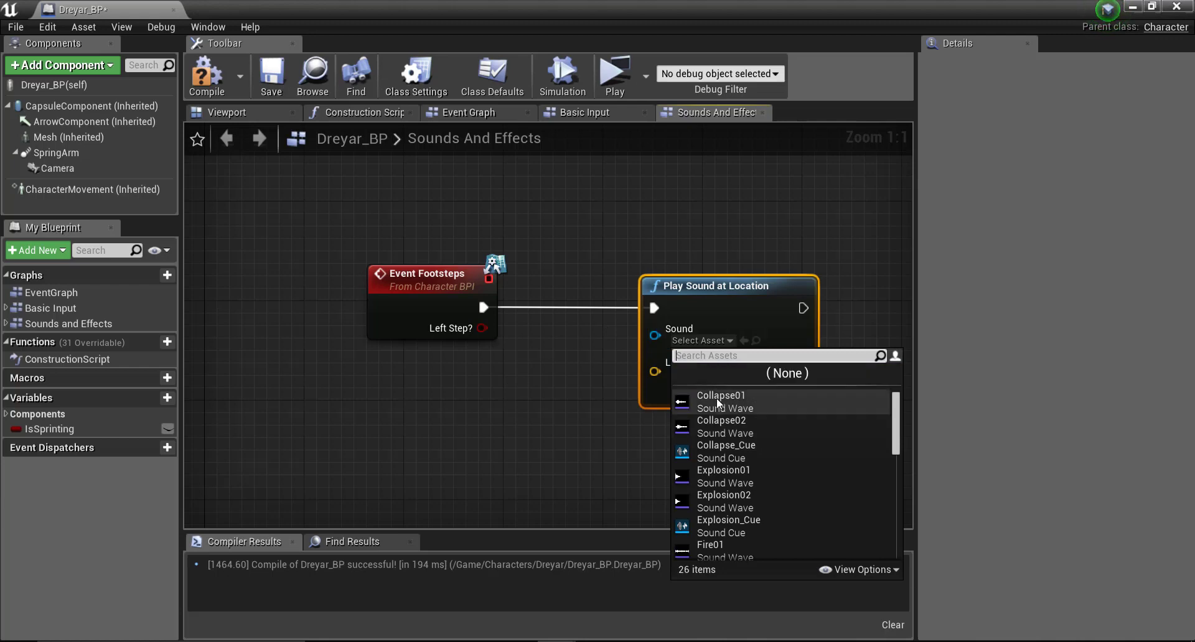
text(Fo)
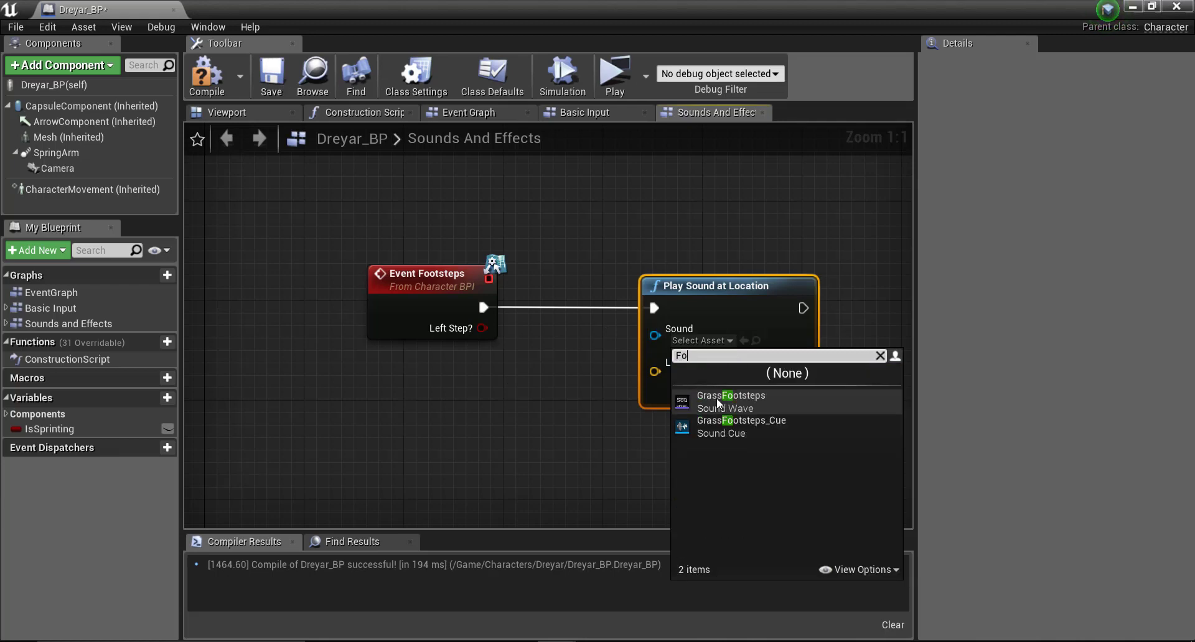
click(718, 403)
right_drag(760, 431, 708, 301)
Wire a GetActorLocation node into the Location input, then compile and save Dreyar_BP.
drag(689, 245, 589, 304)
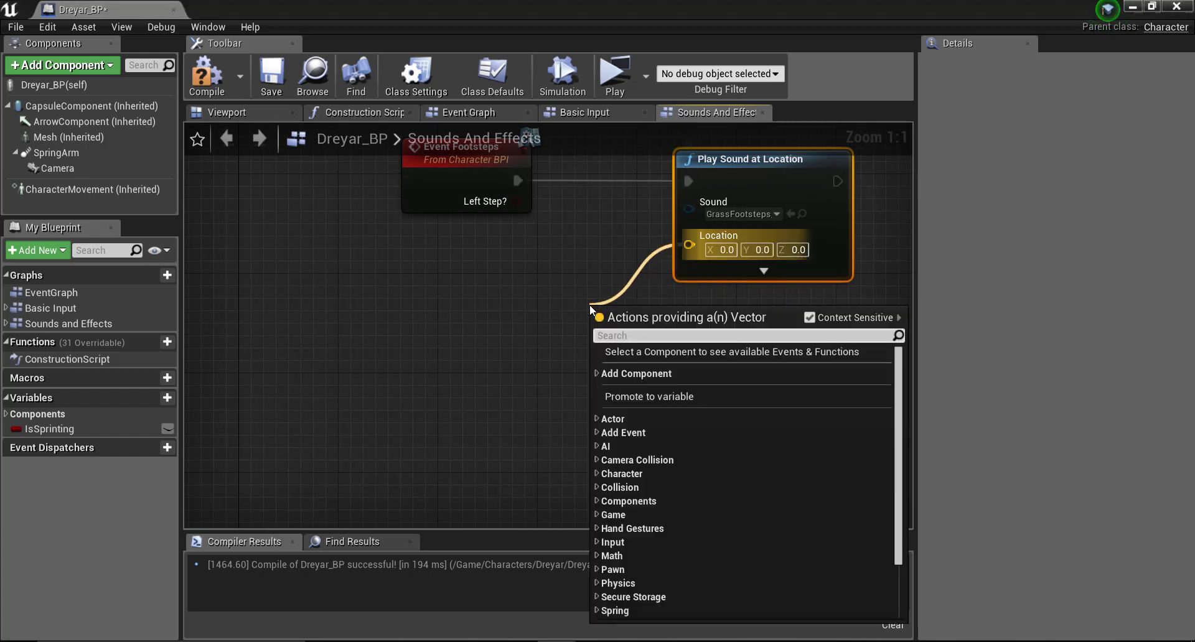
text(get actor)
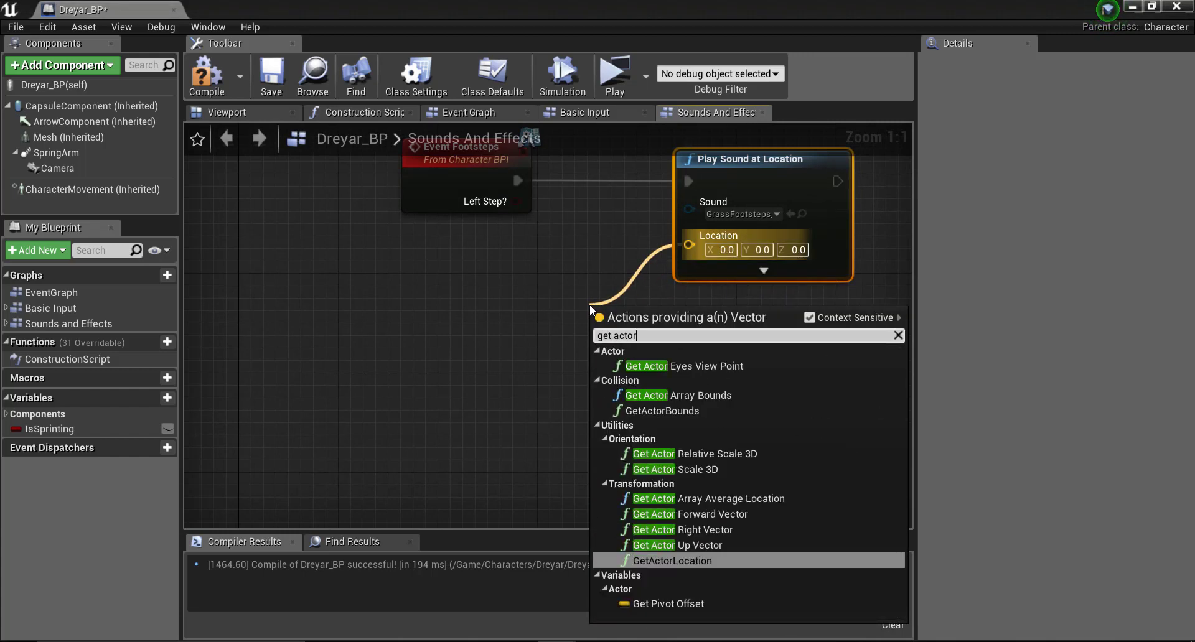
key(Return)
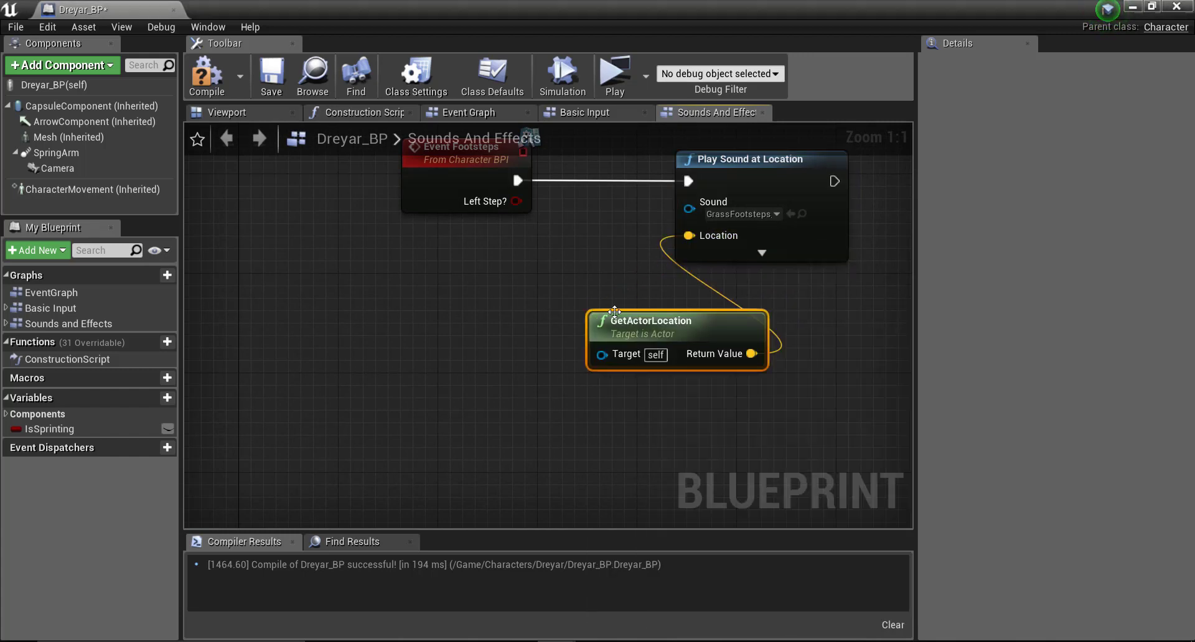
drag(613, 315, 374, 288)
click(210, 96)
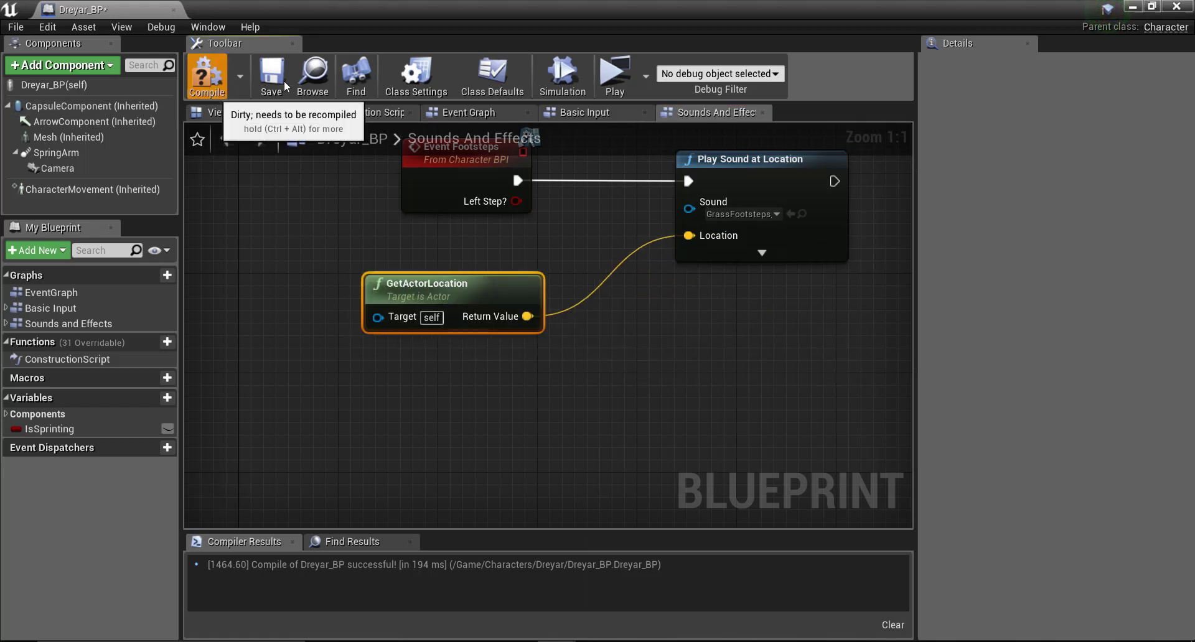
click(285, 80)
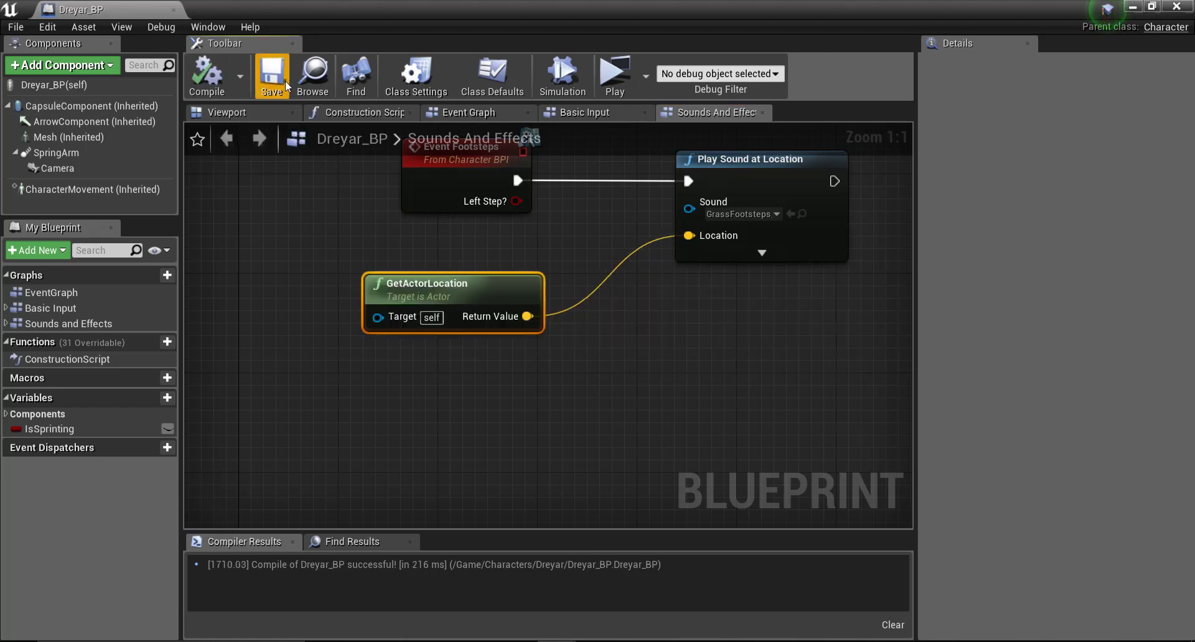
click(625, 84)
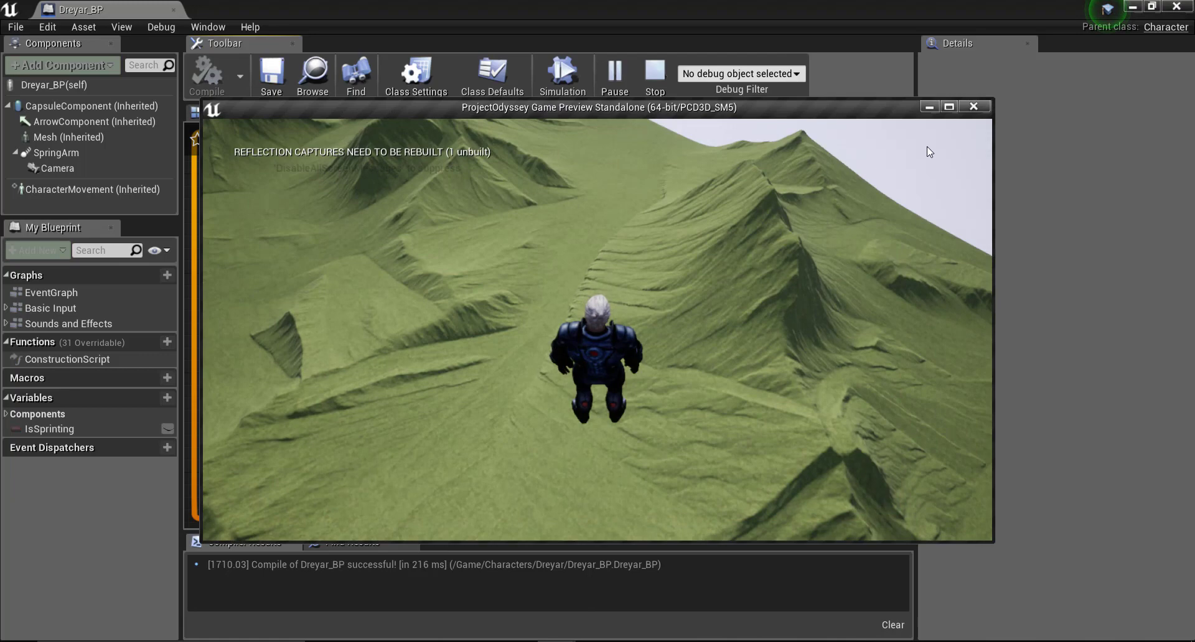
click(952, 107)
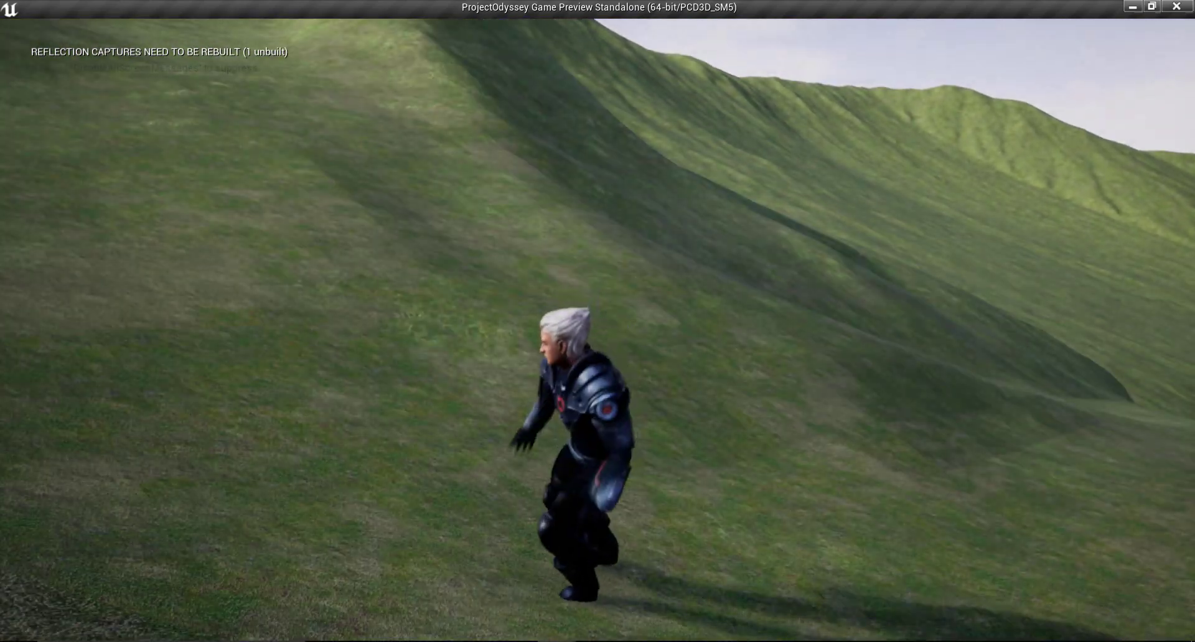
key(w)
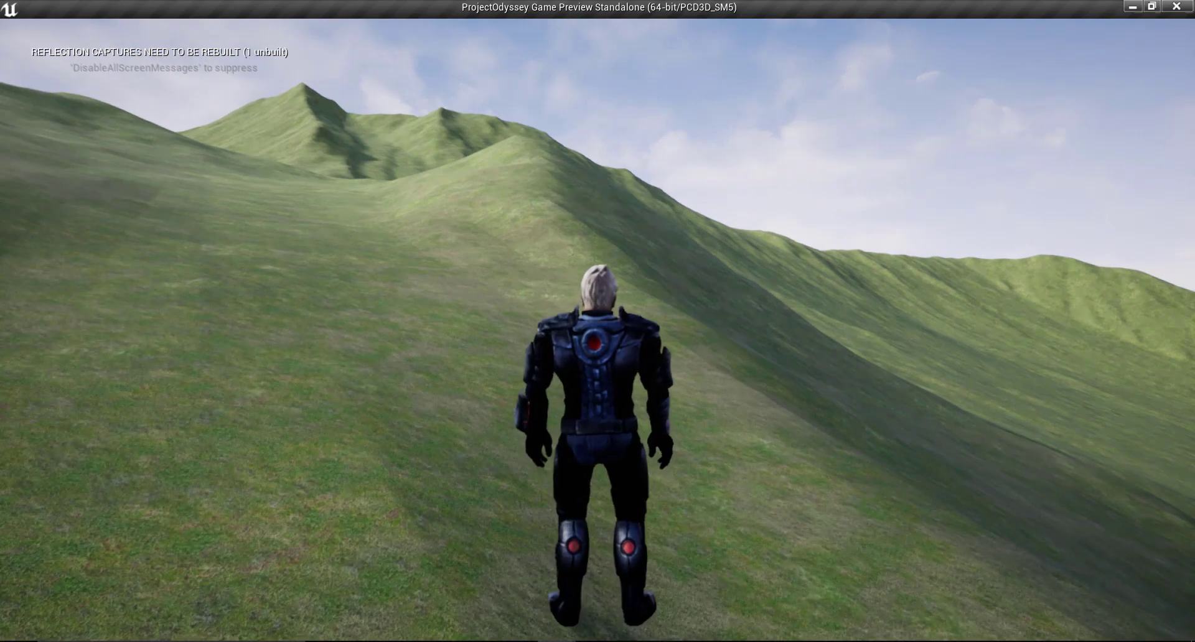
key(w)
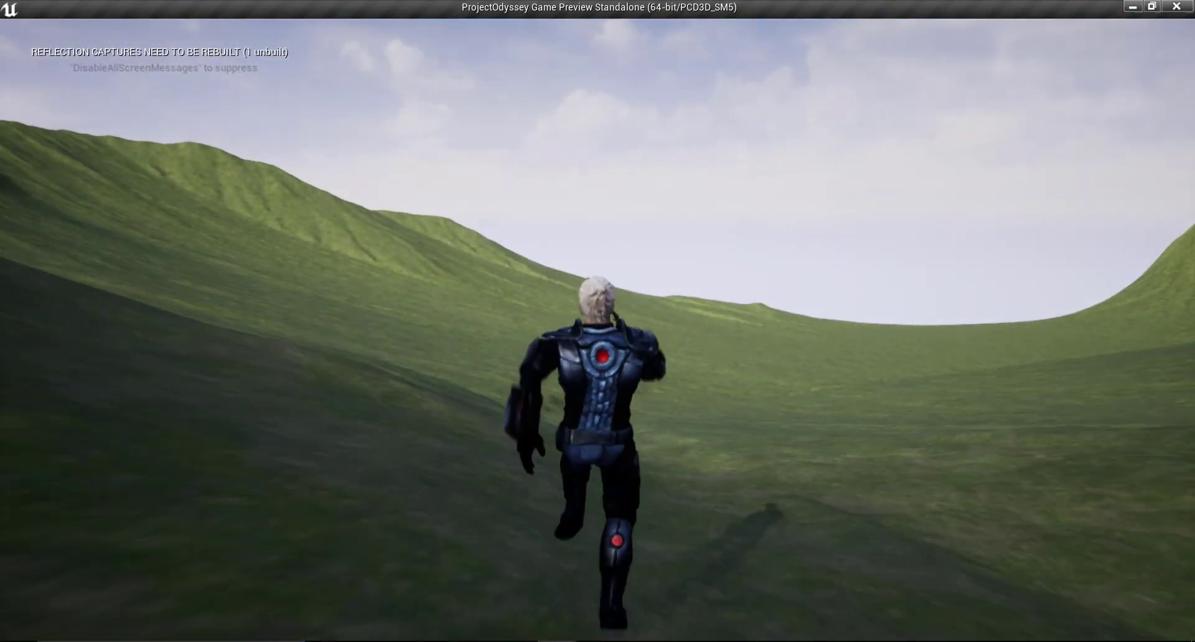
key(space)
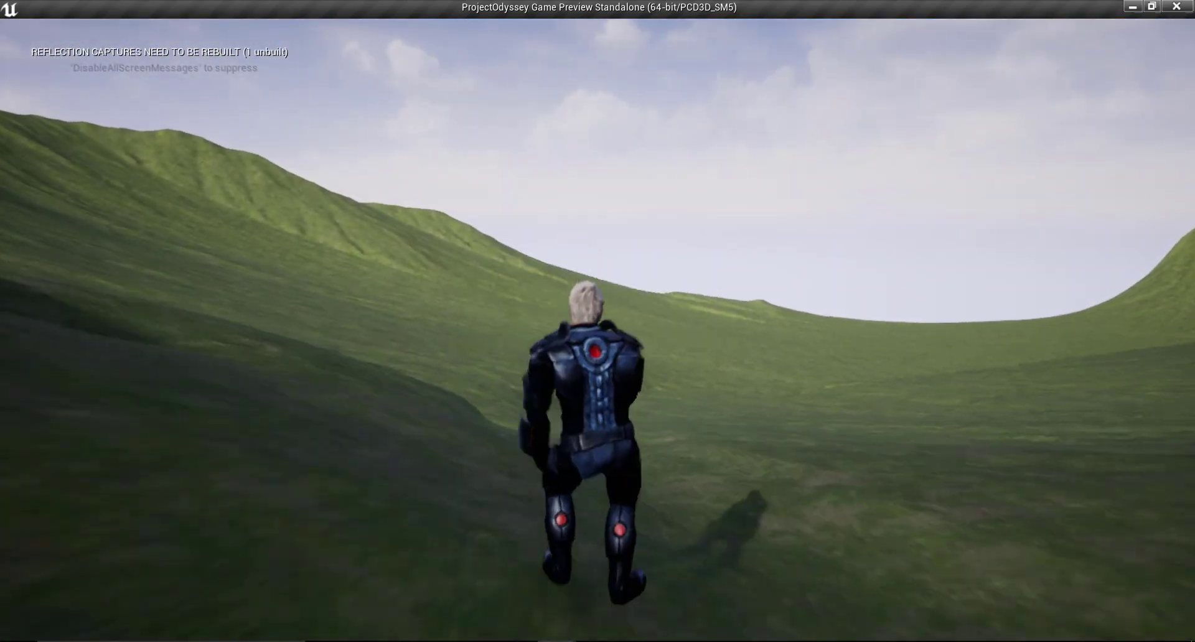
key(w)
key(space)
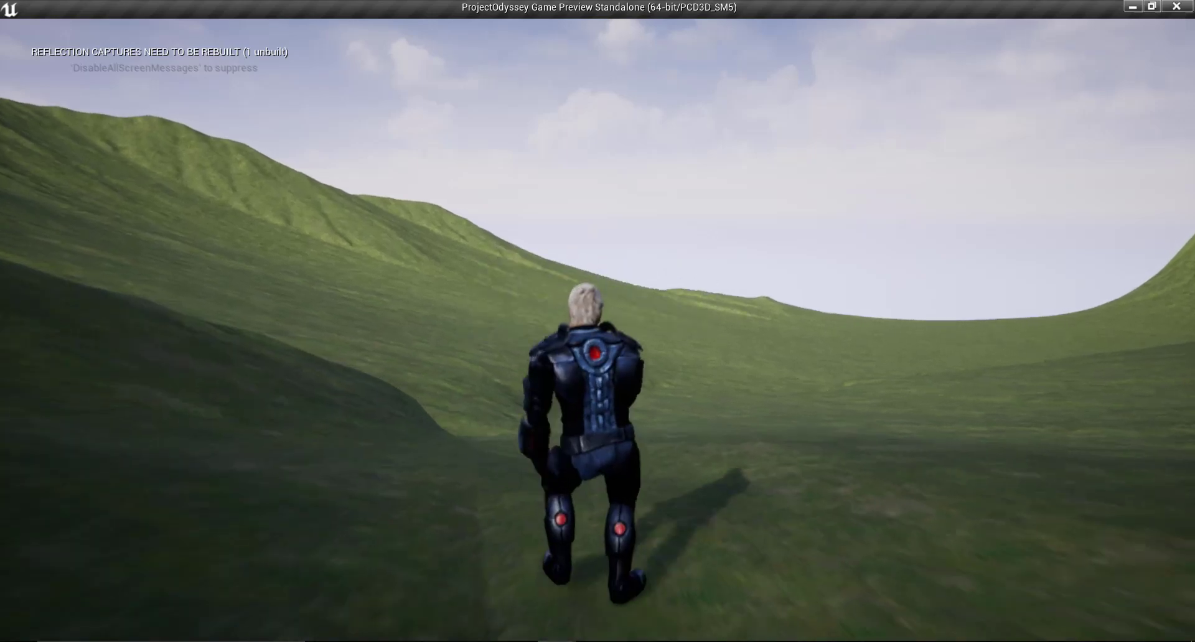
key(Escape)
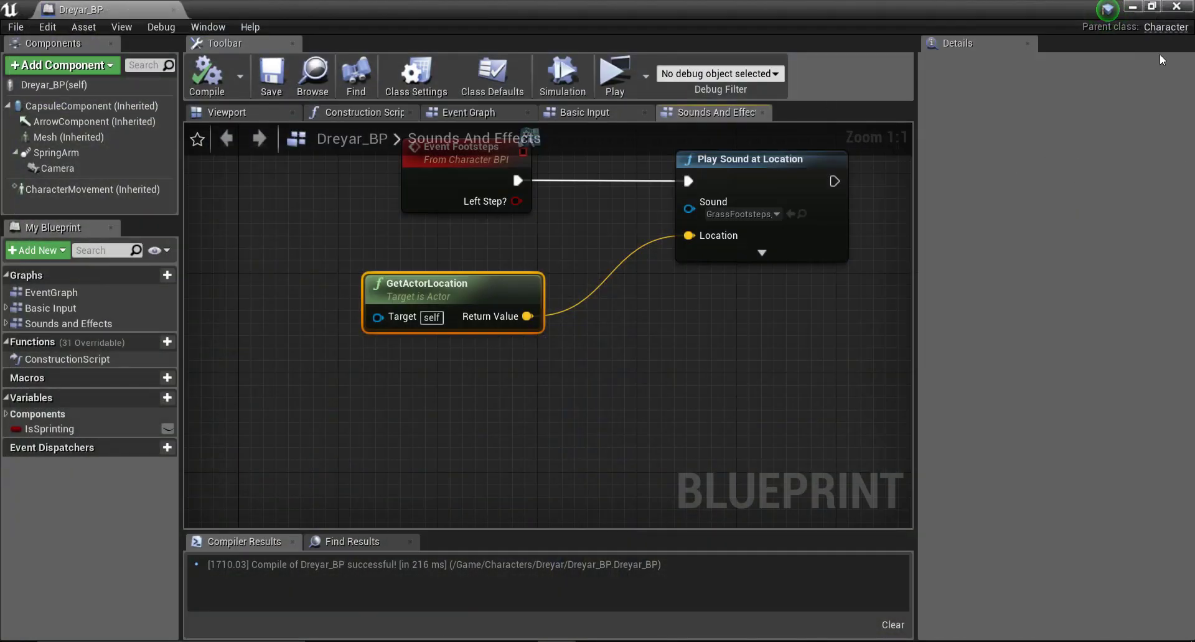
Lower GrassFootsteps_Cue's Volume Multiplier to 0.132857 and save the cue.
drag(957, 5, 461, 182)
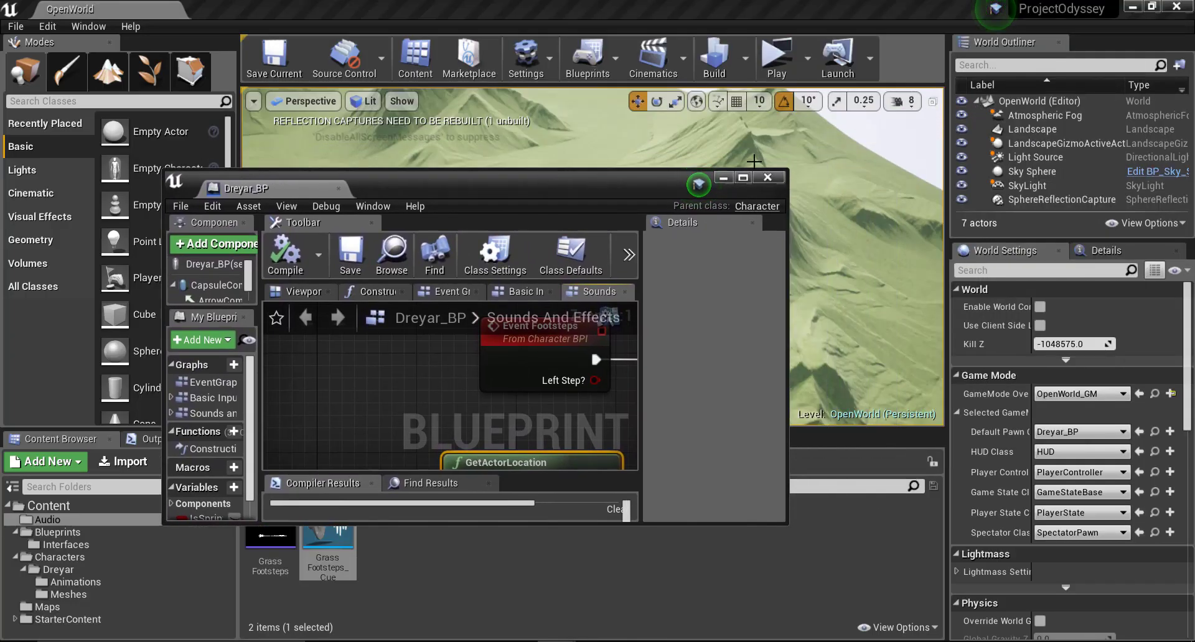
click(721, 178)
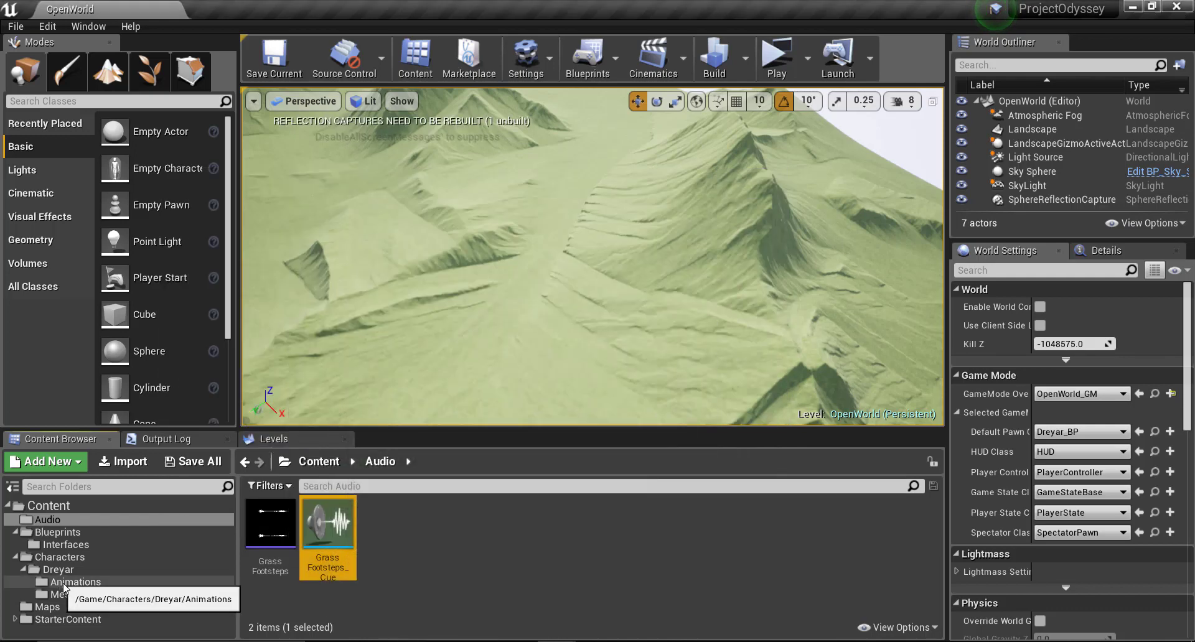
double_click(305, 534)
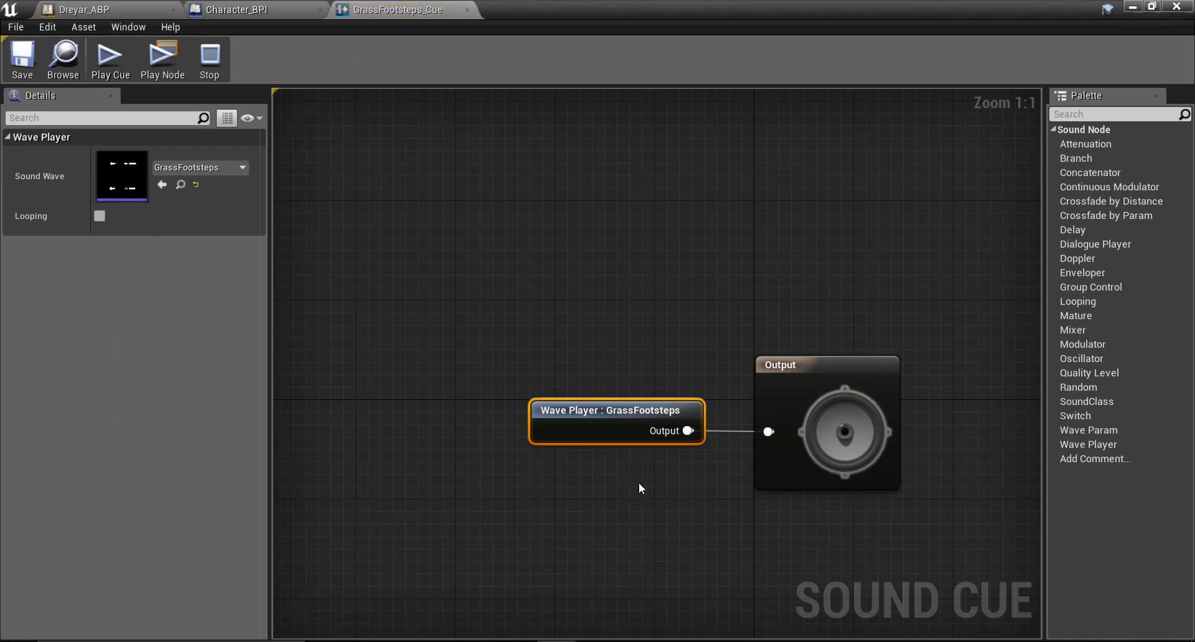
click(638, 484)
click(850, 412)
click(604, 290)
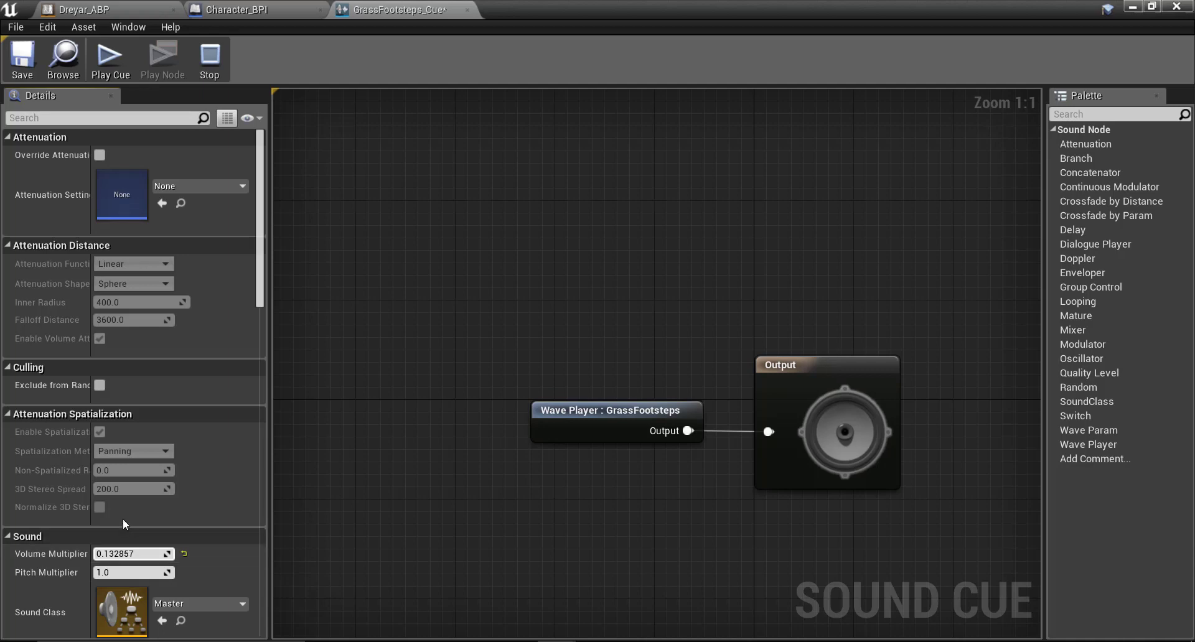
click(17, 57)
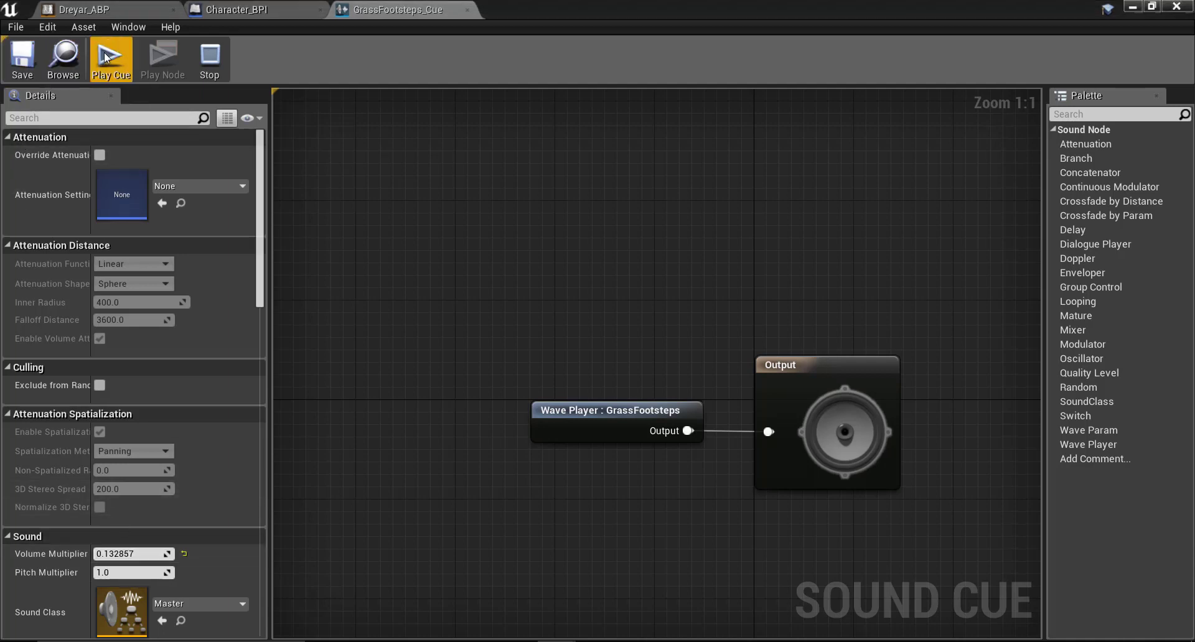
Preview the cue at its new volume, then start playing the OpenWorld level.
click(106, 57)
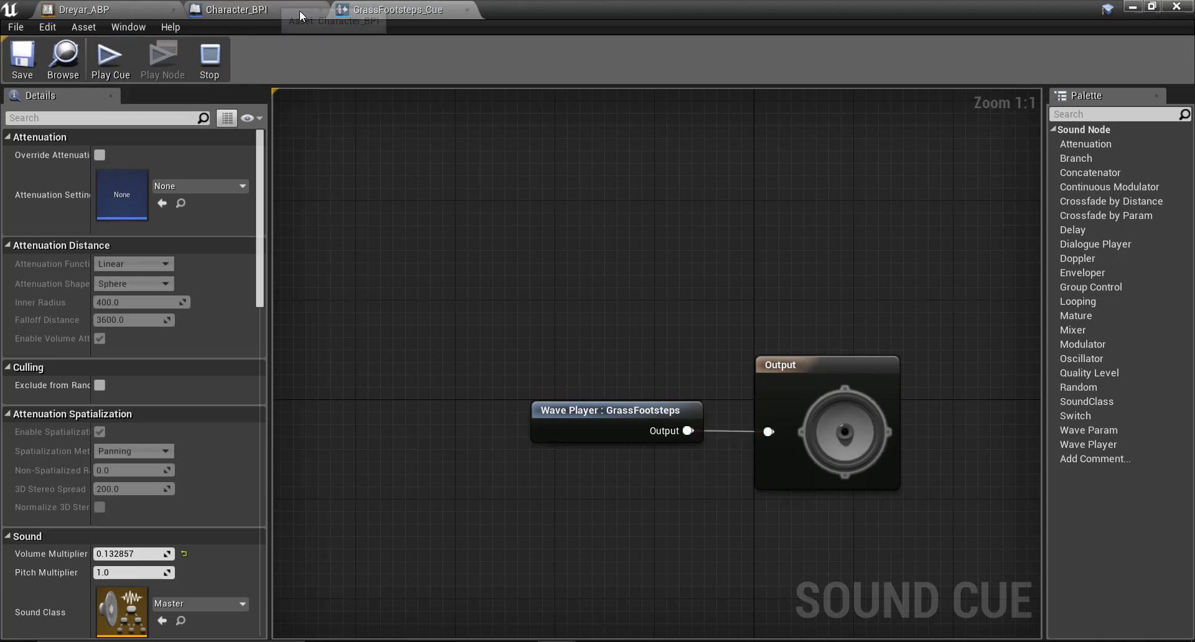
click(1133, 6)
click(773, 57)
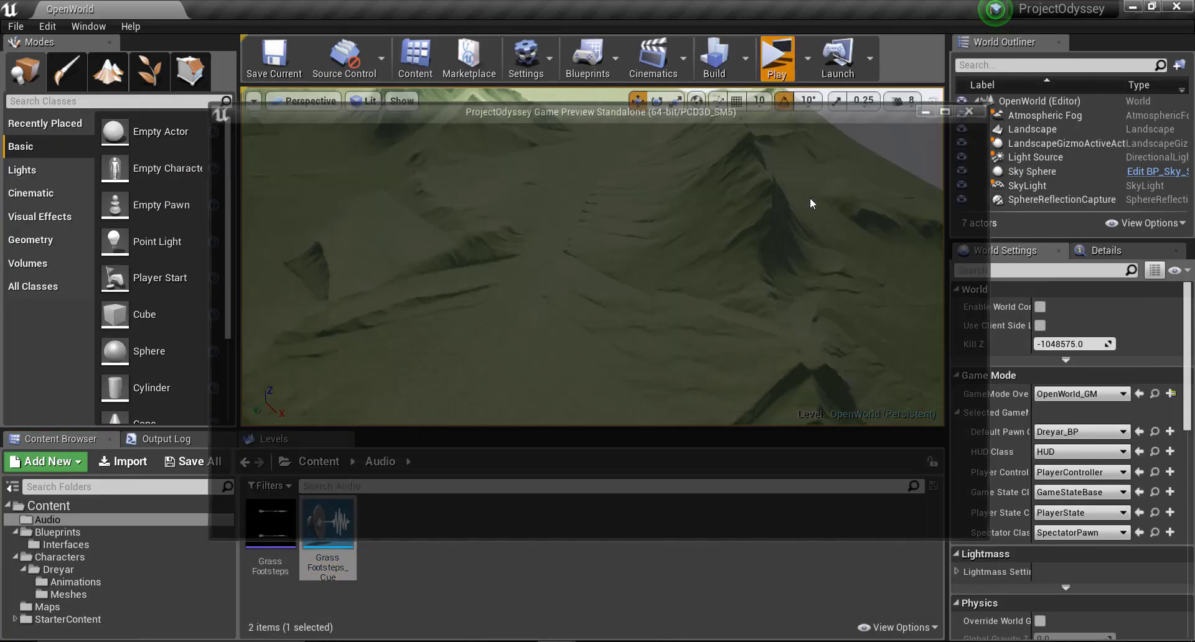
Stop the first play session and relaunch the game preview.
key(Escape)
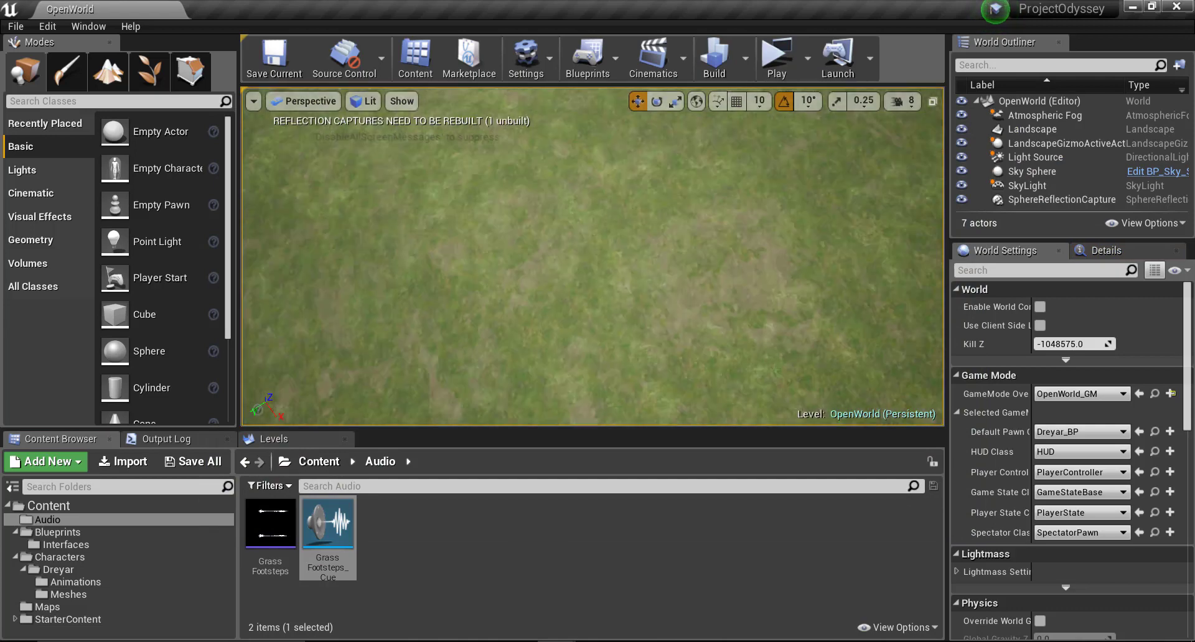
right_drag(593, 256, 573, 212)
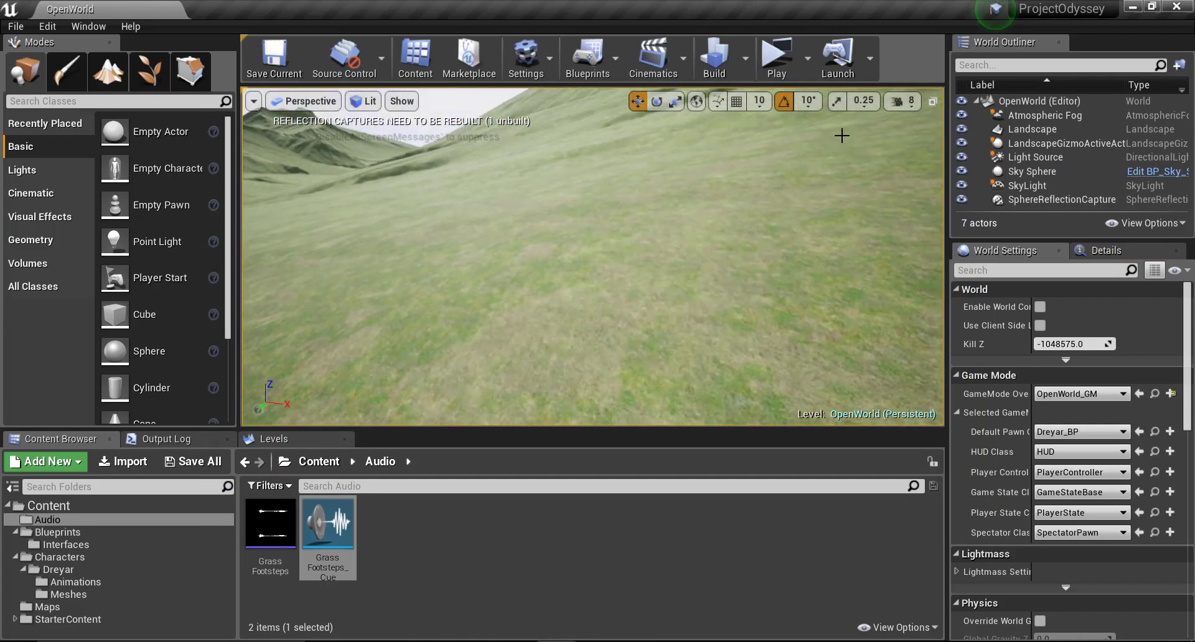
click(777, 59)
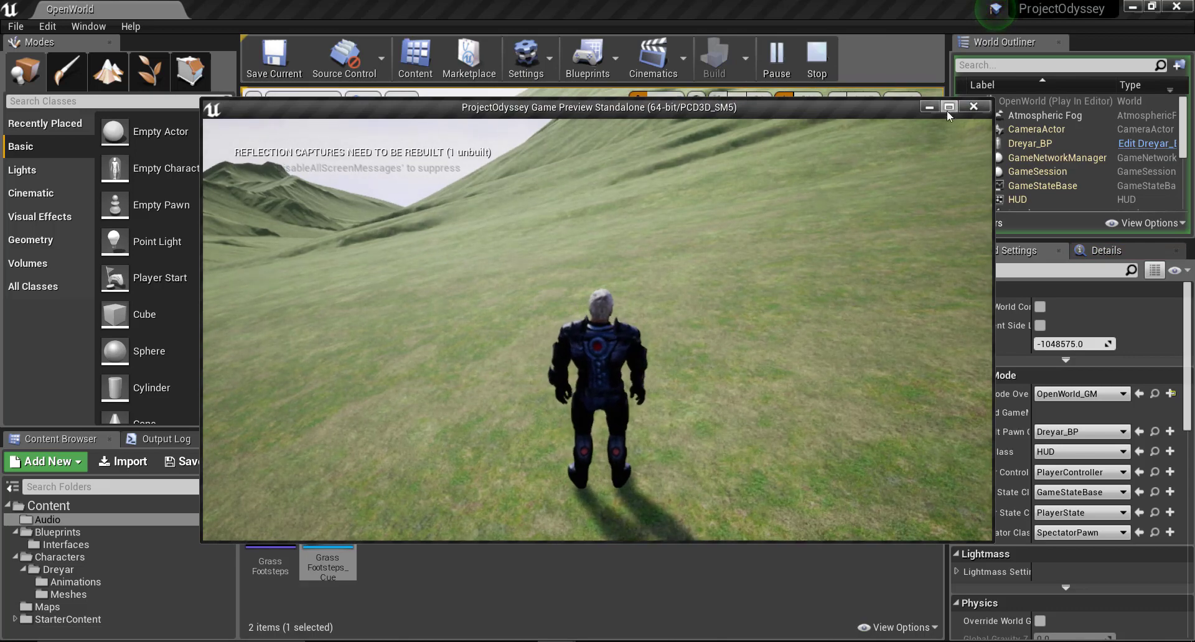
click(718, 263)
Run the character across the grassy hills with WASD and repeated jumps, then end the preview.
key(w)
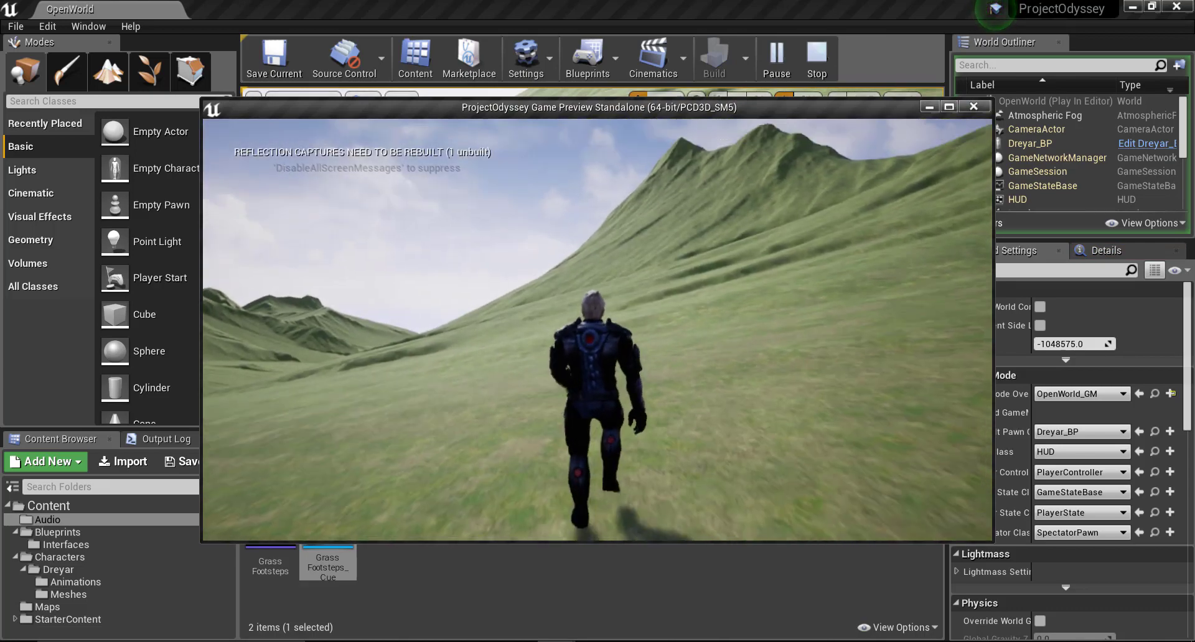
key(w)
key(a)
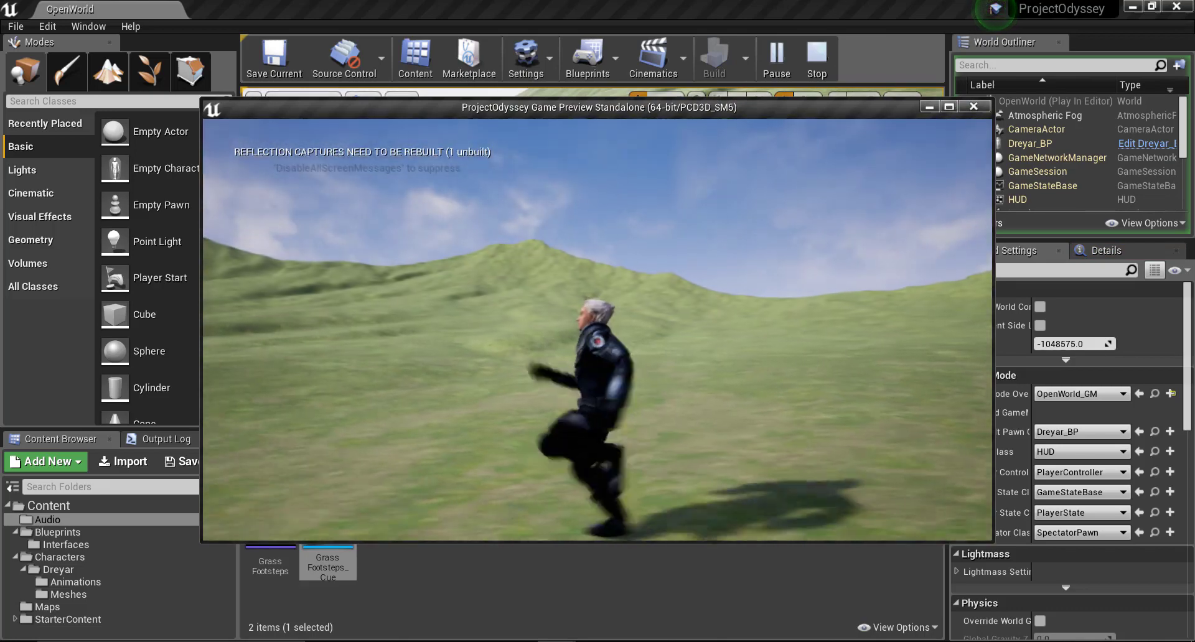
key(space)
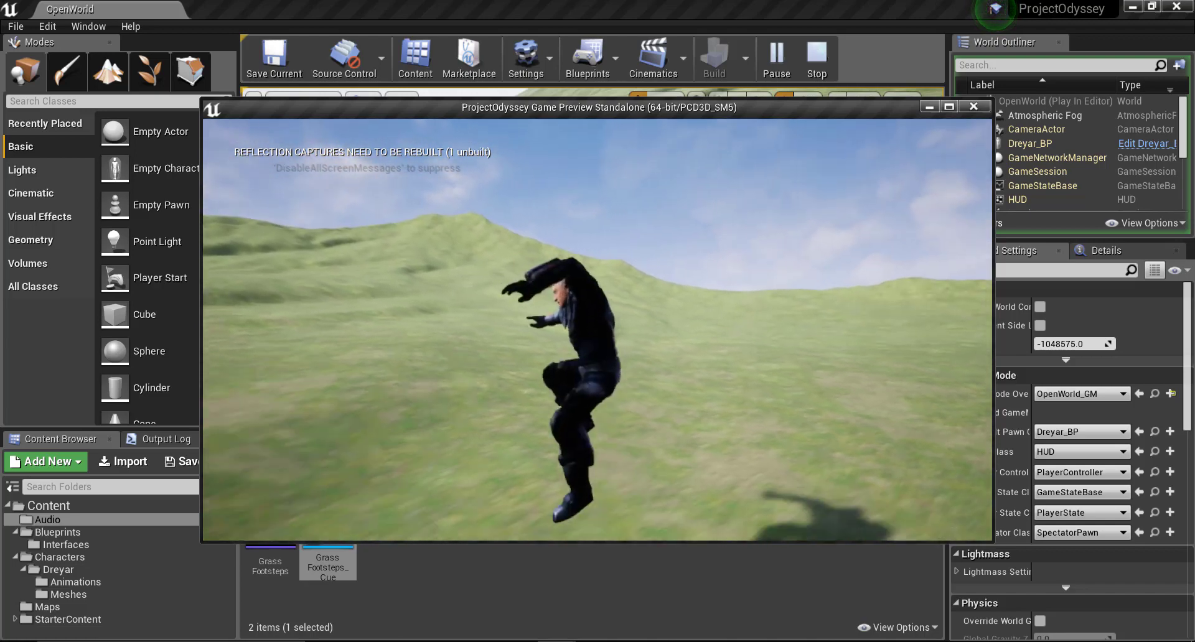
key(s)
key(space)
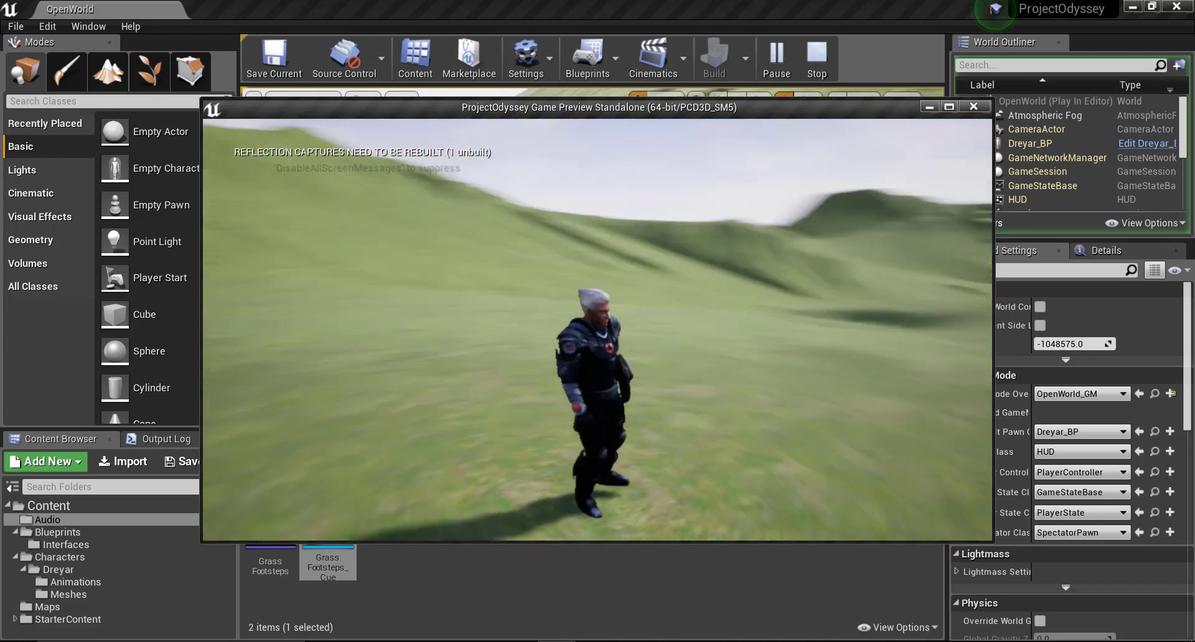
key(w)
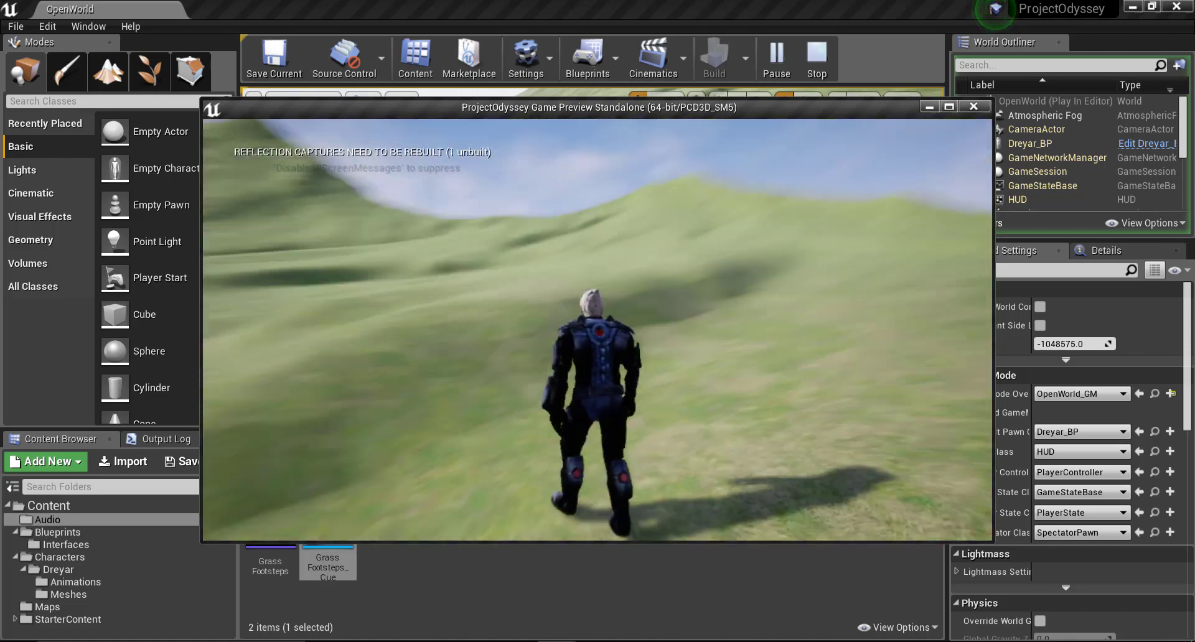
key(space)
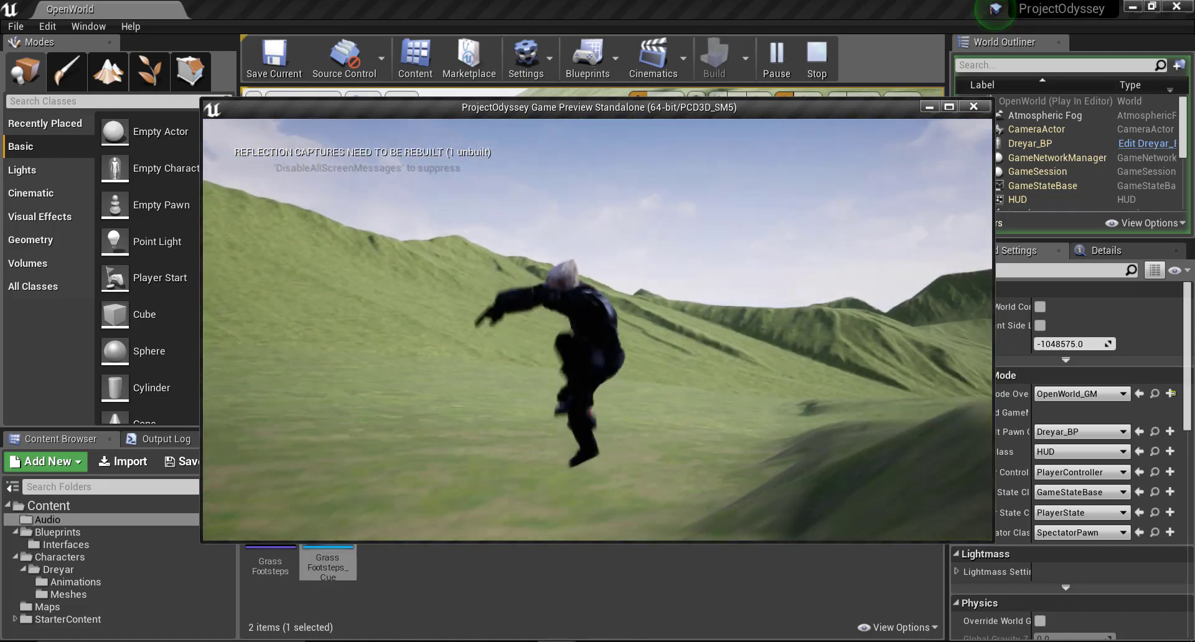
key(space)
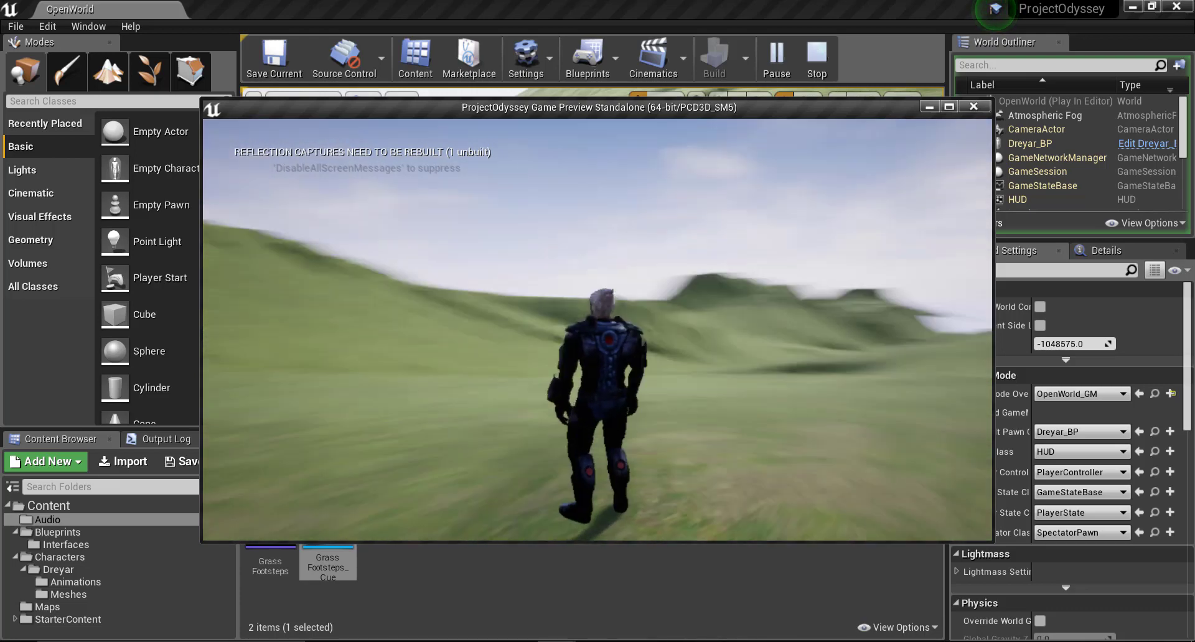
key(a)
key(a)
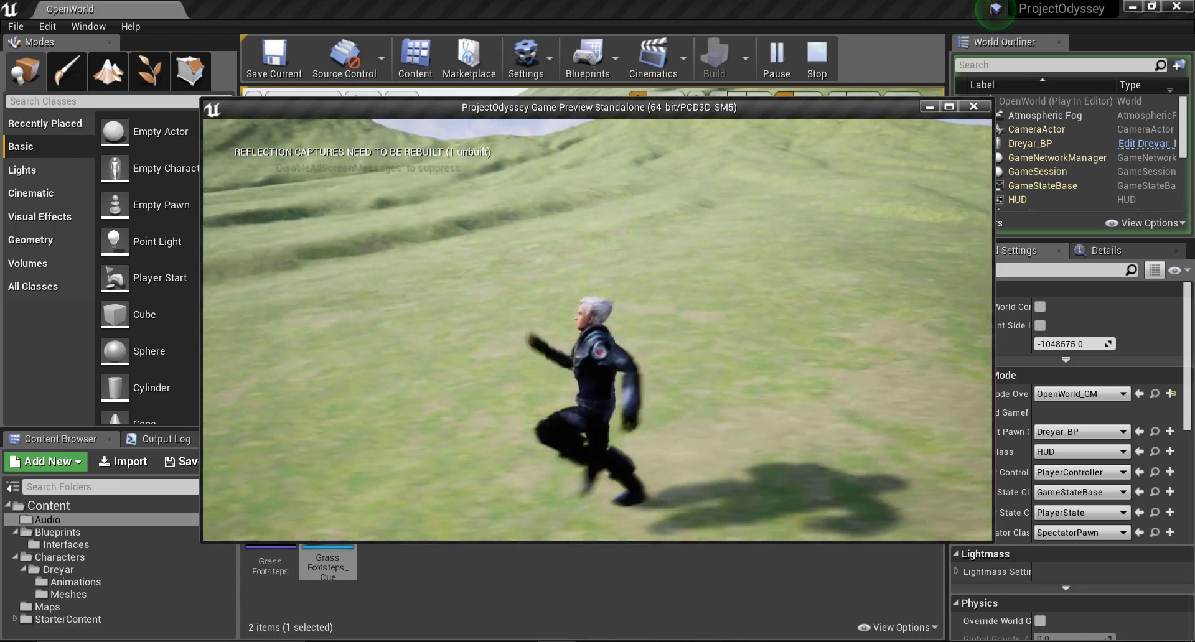
key(space)
key(space)
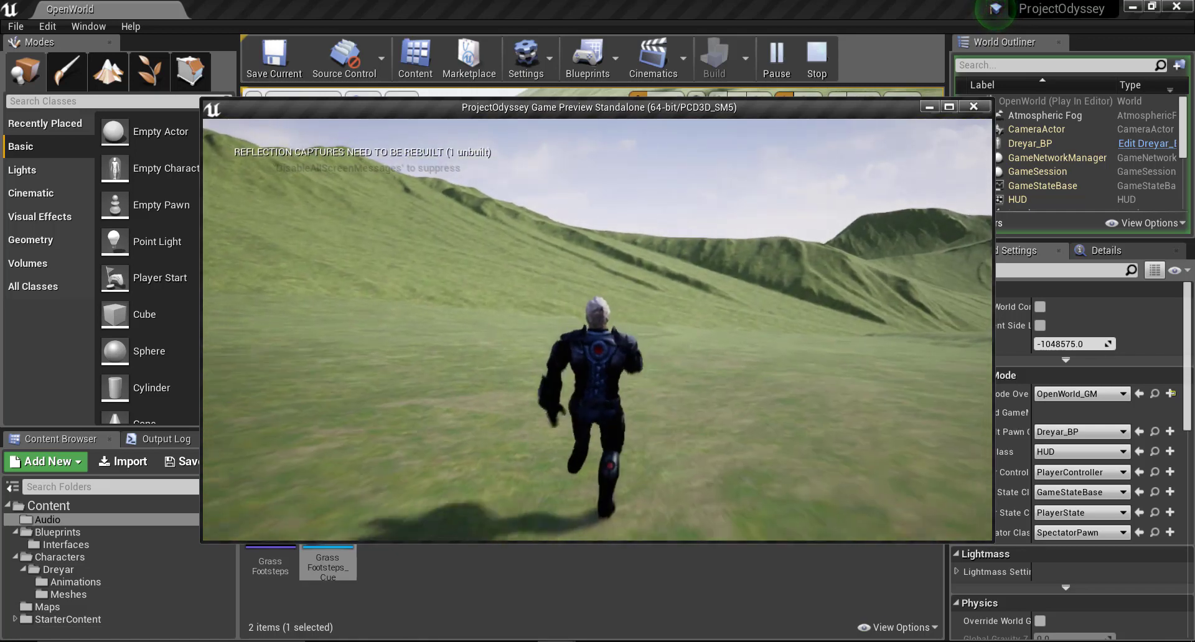
key(a)
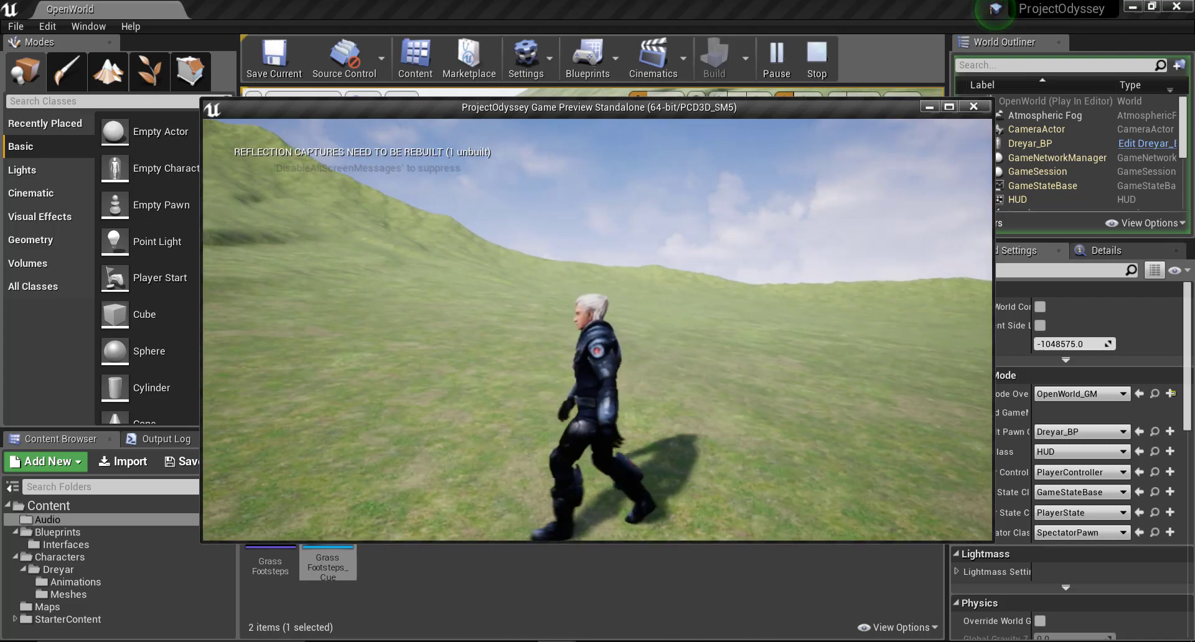
key(w)
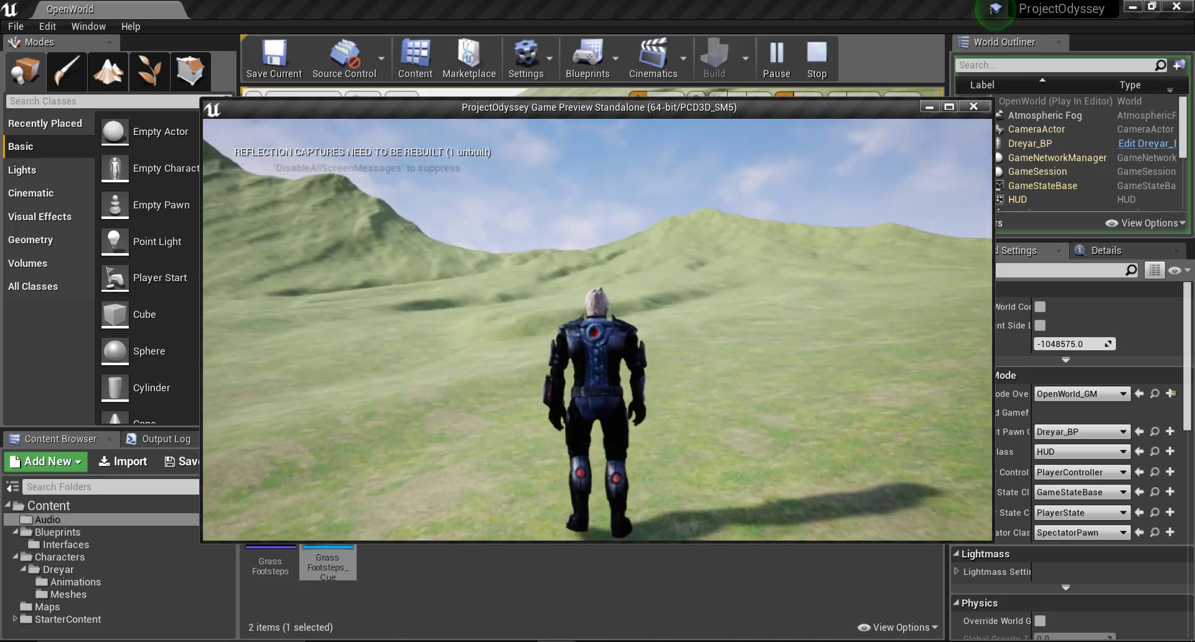
key(space)
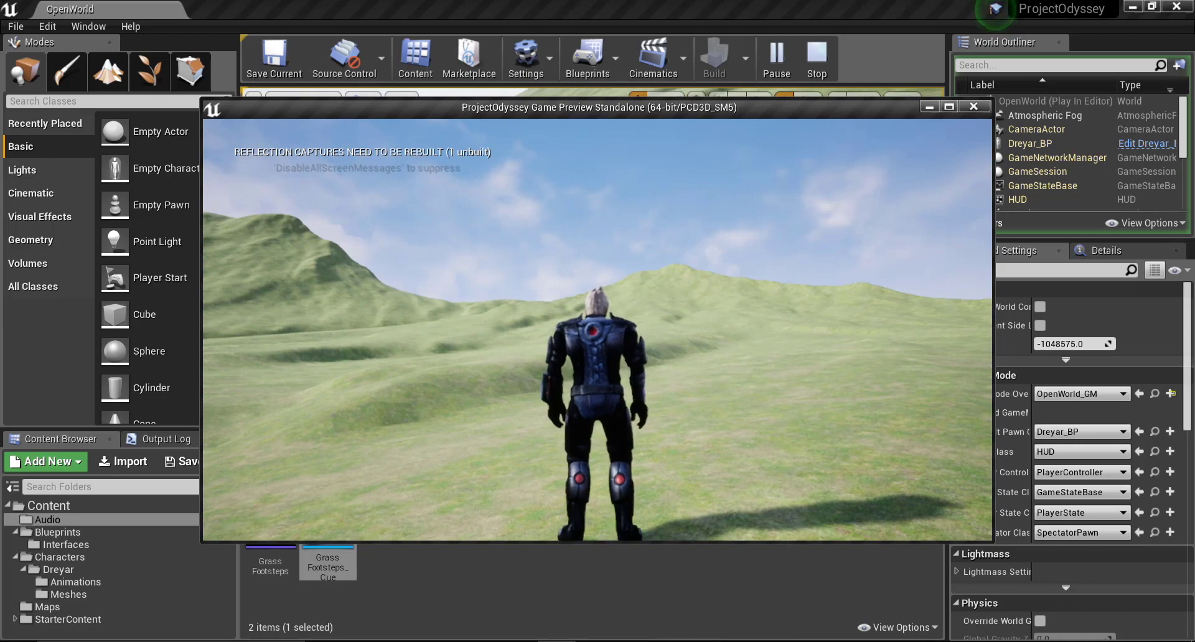
key(s)
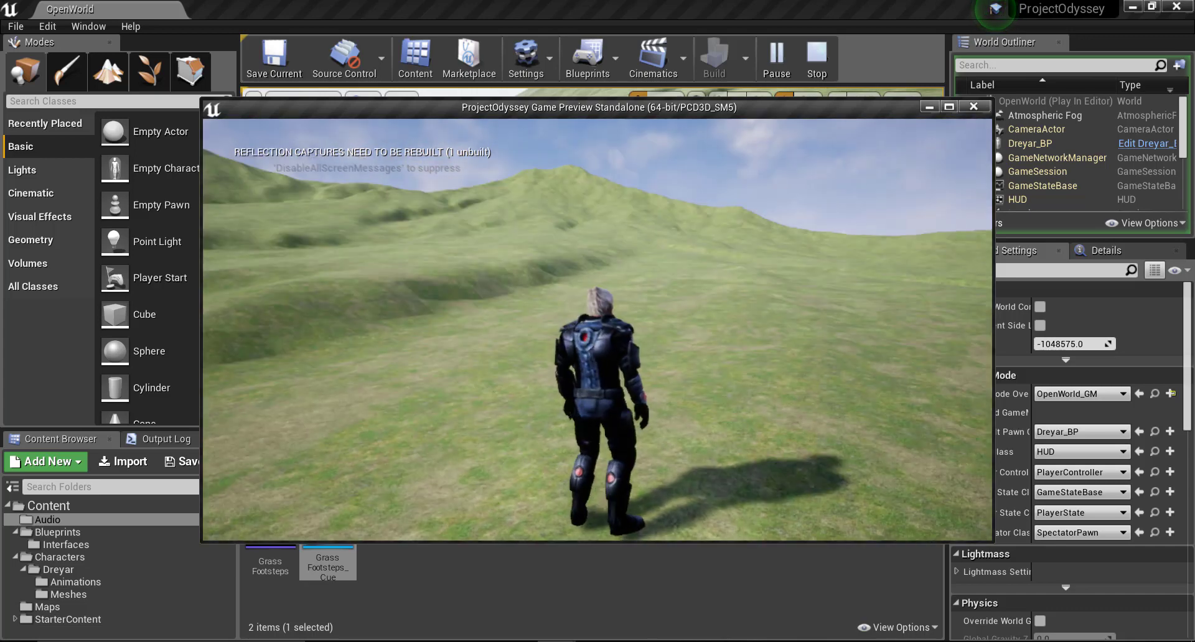
key(Escape)
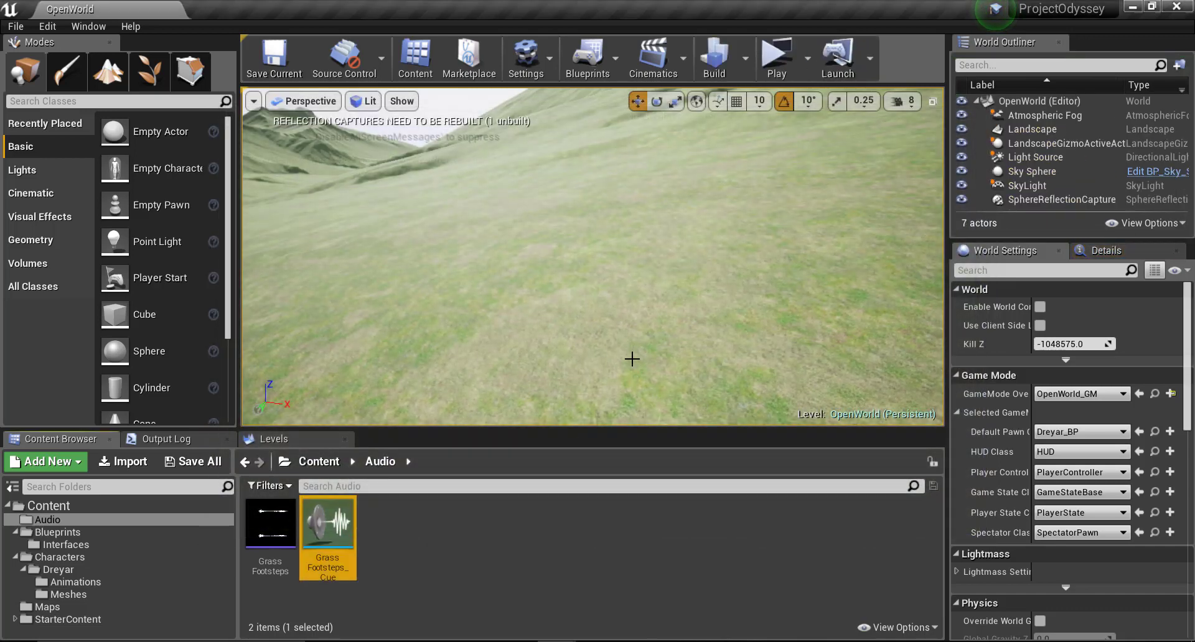
Collapse the Characters and Blueprints folders and display the Content root's Audio, Blueprints, Characters, Maps, StarterContent.
click(15, 532)
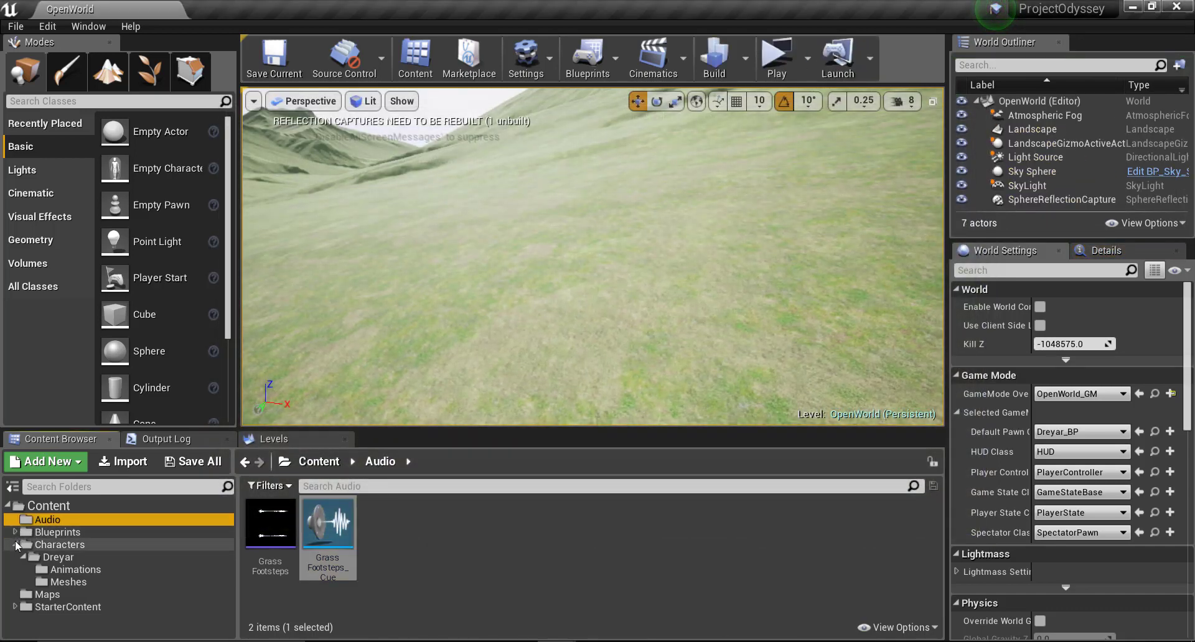
click(15, 545)
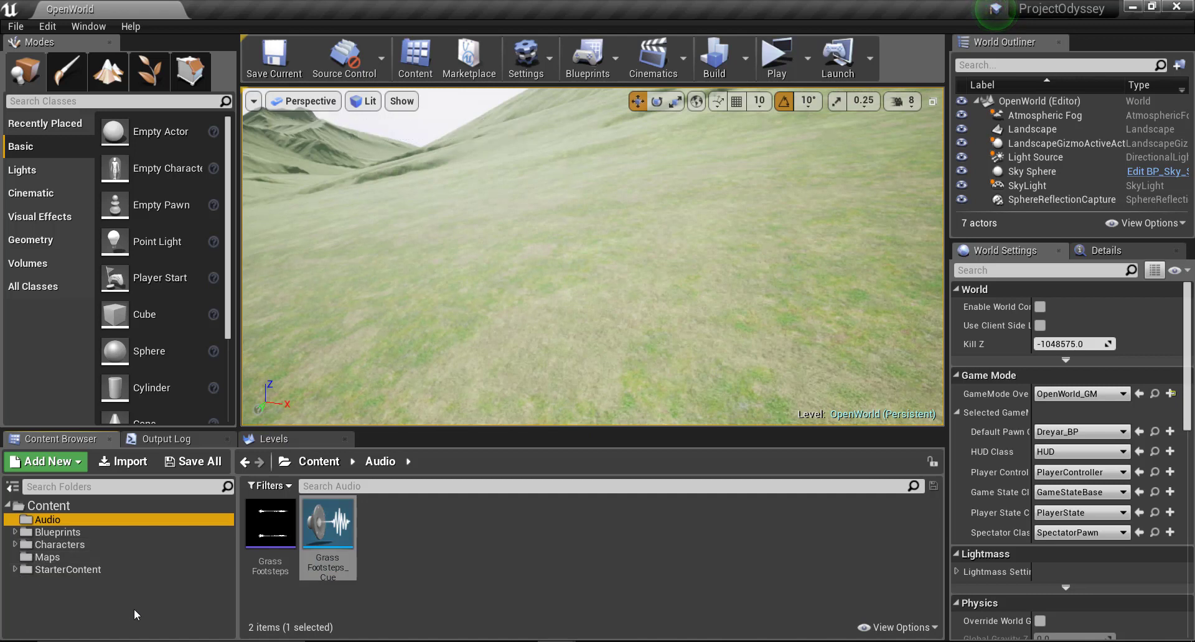
ctrl+click(155, 533)
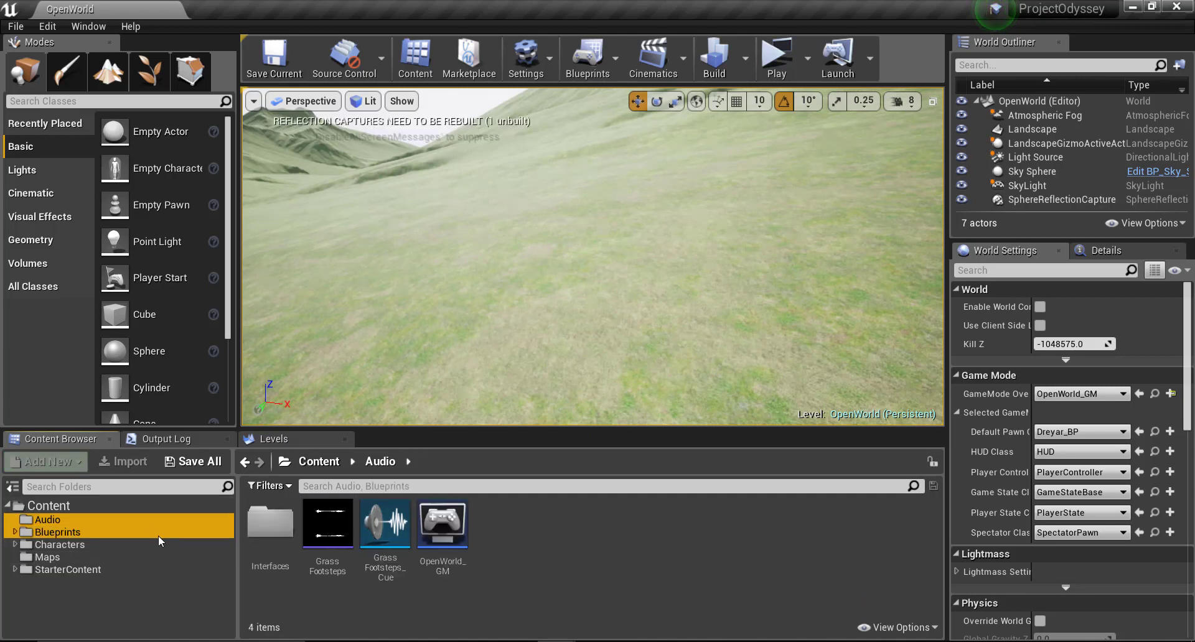
ctrl+click(160, 541)
ctrl+click(166, 554)
ctrl+click(174, 567)
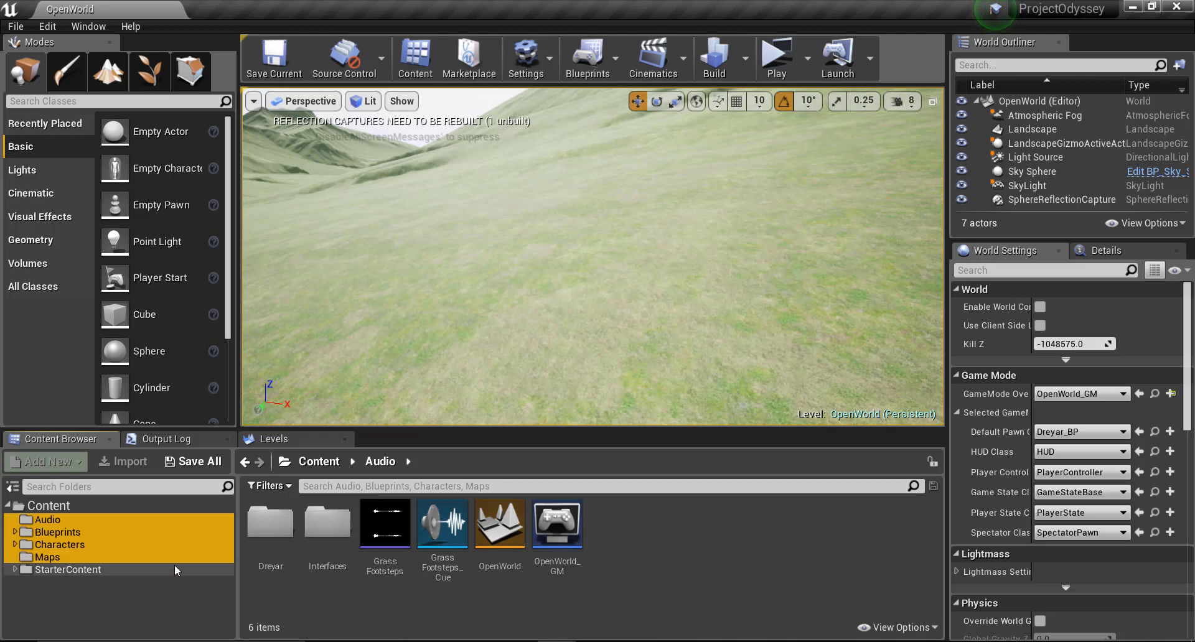
scroll(609, 569, down, 1)
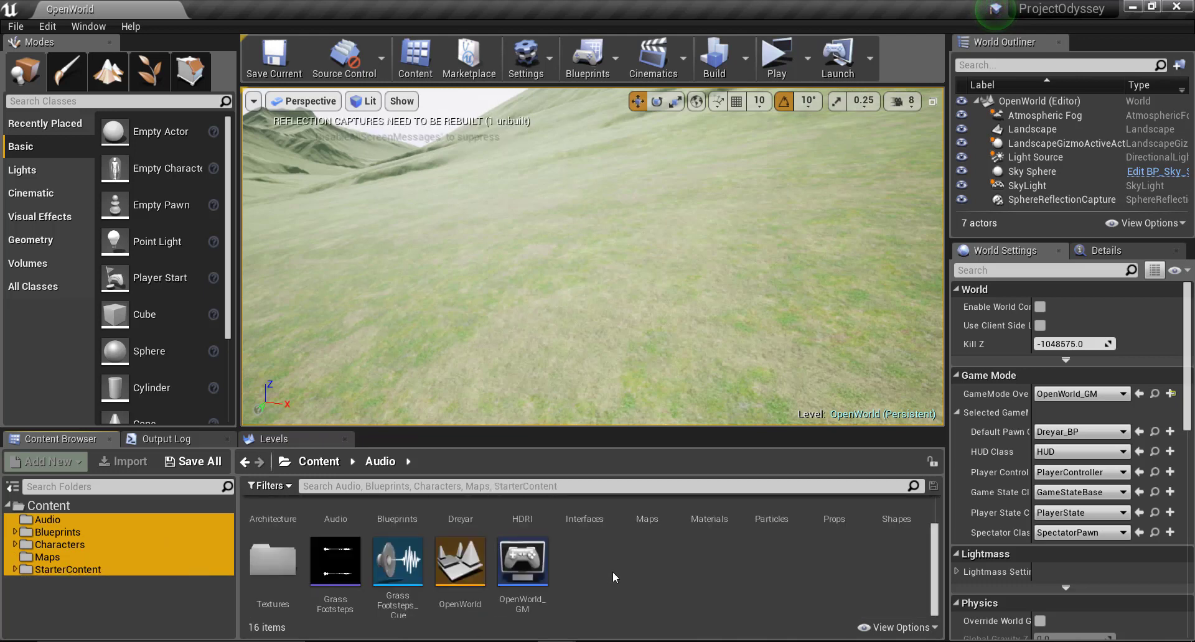
scroll(622, 578, up, 1)
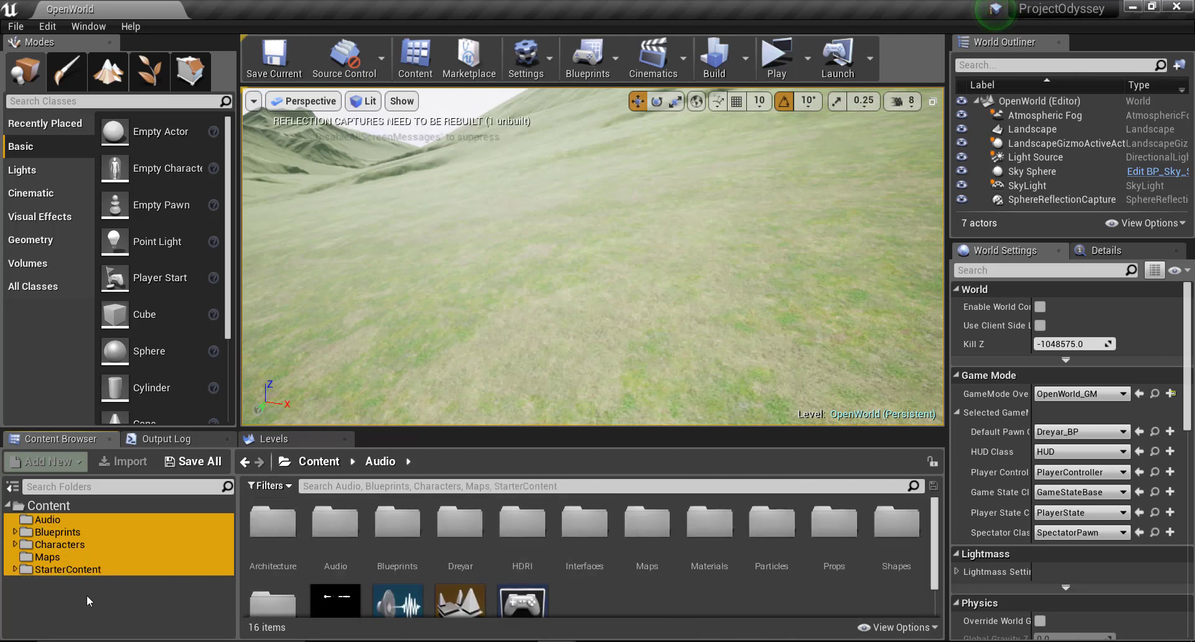
click(75, 502)
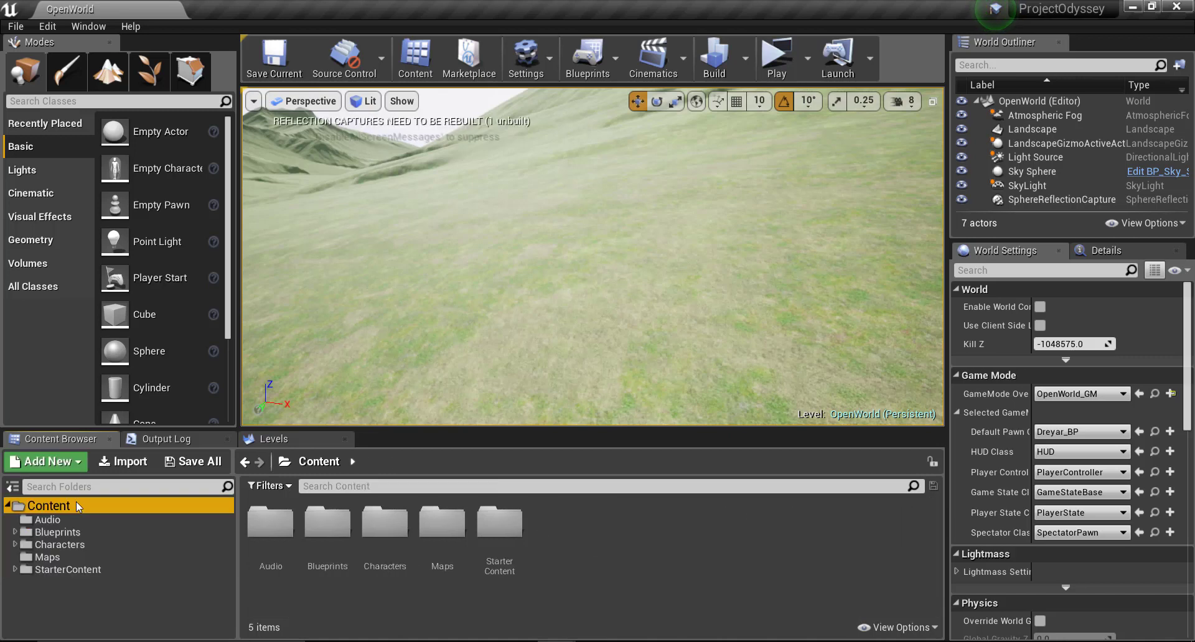